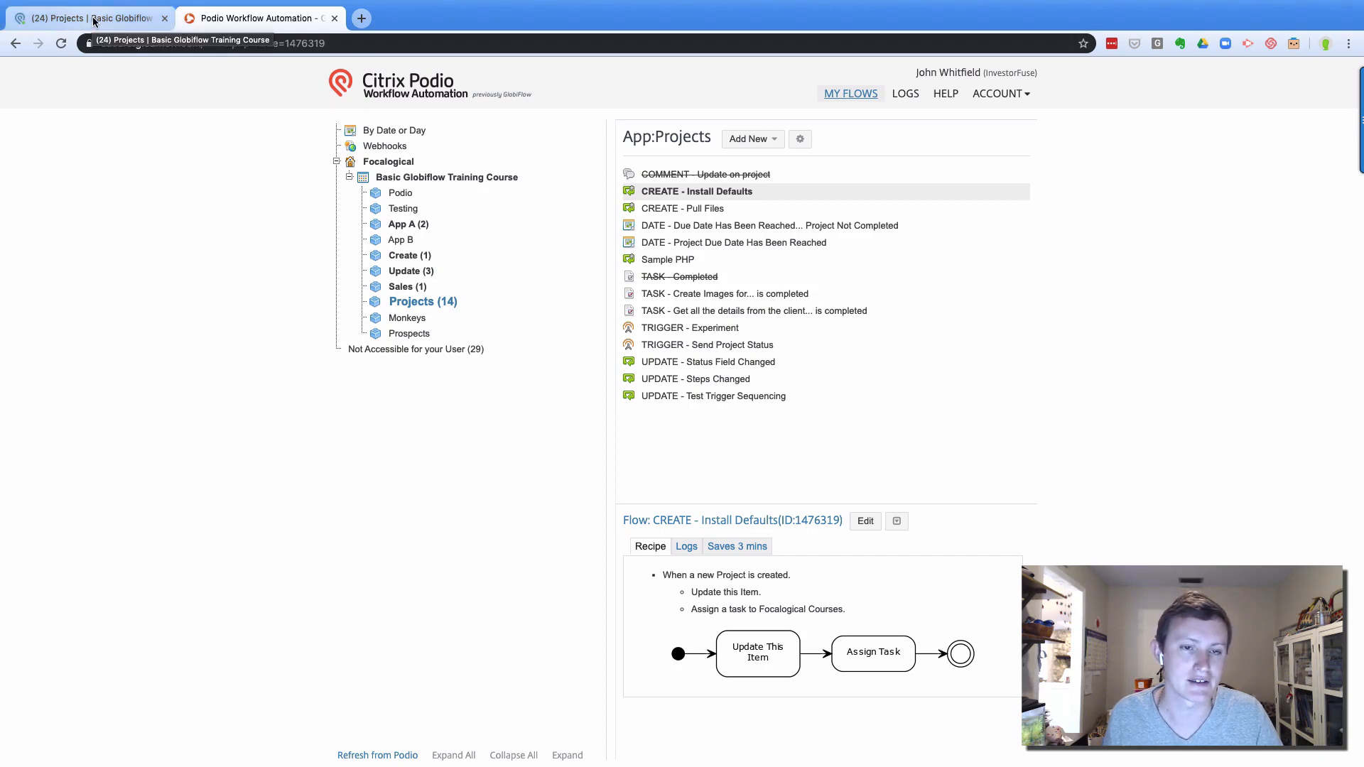
click(93, 19)
click(255, 17)
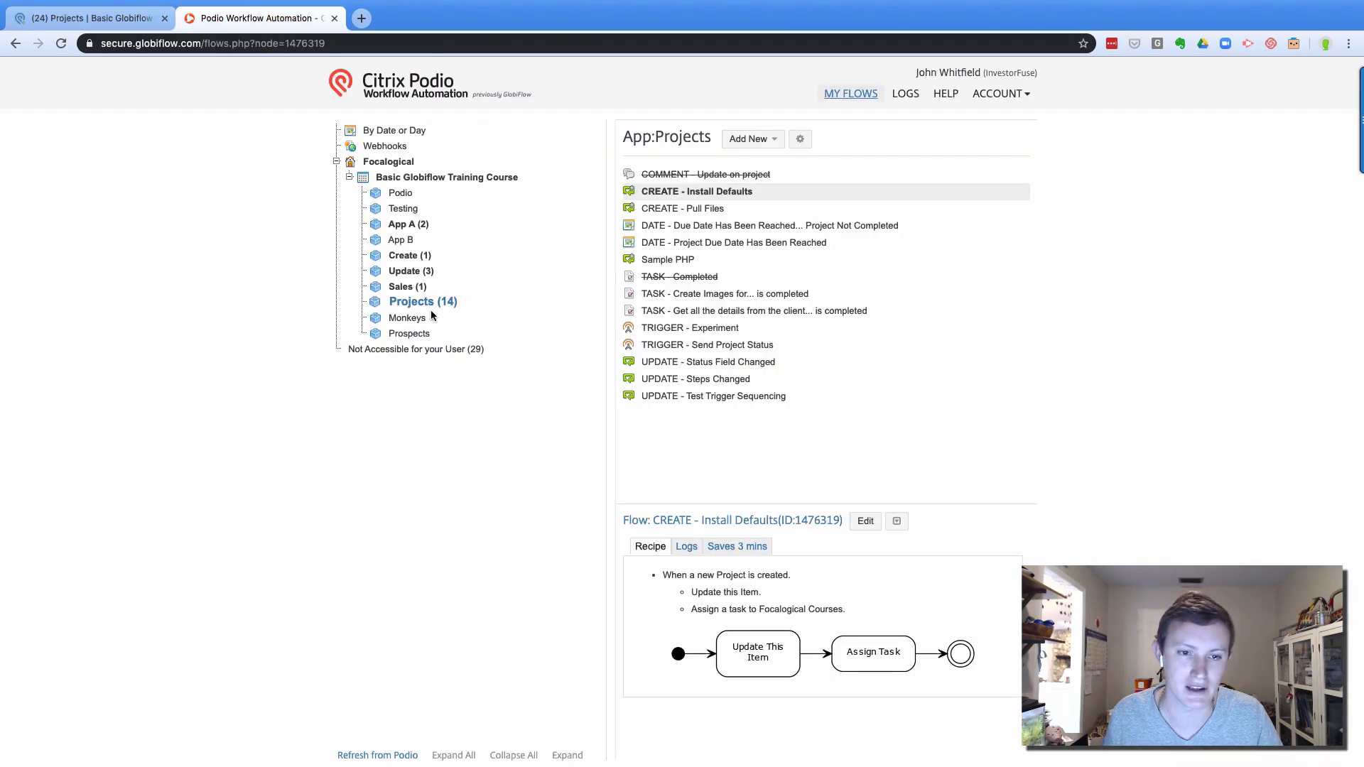
click(419, 288)
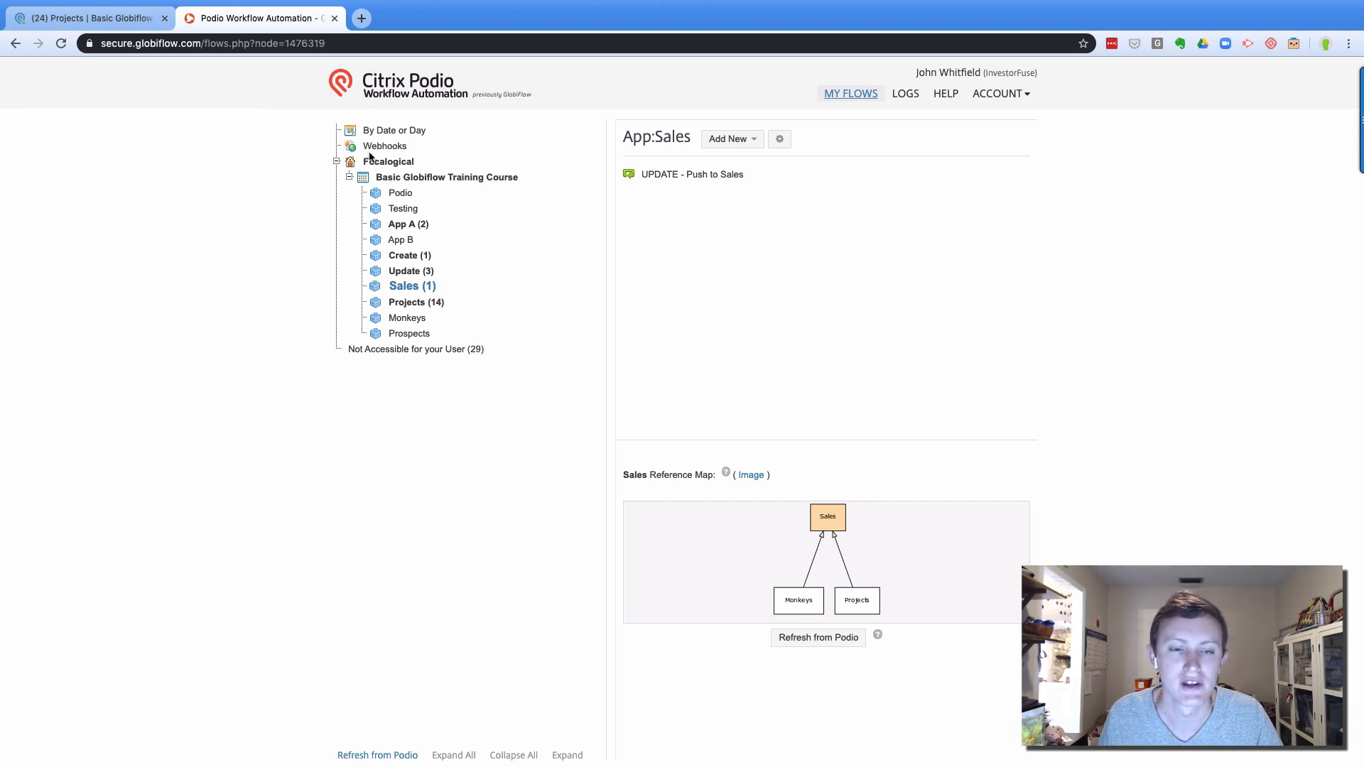
click(398, 304)
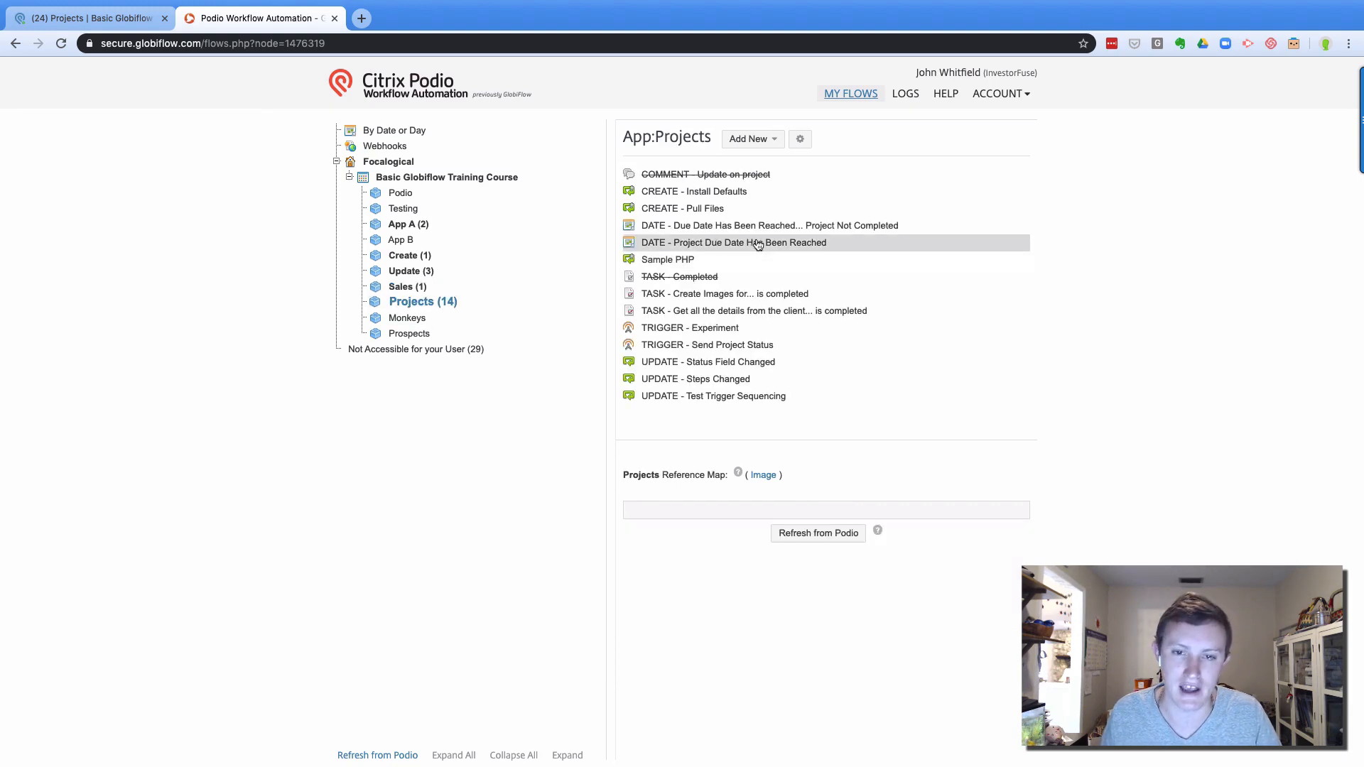
click(672, 194)
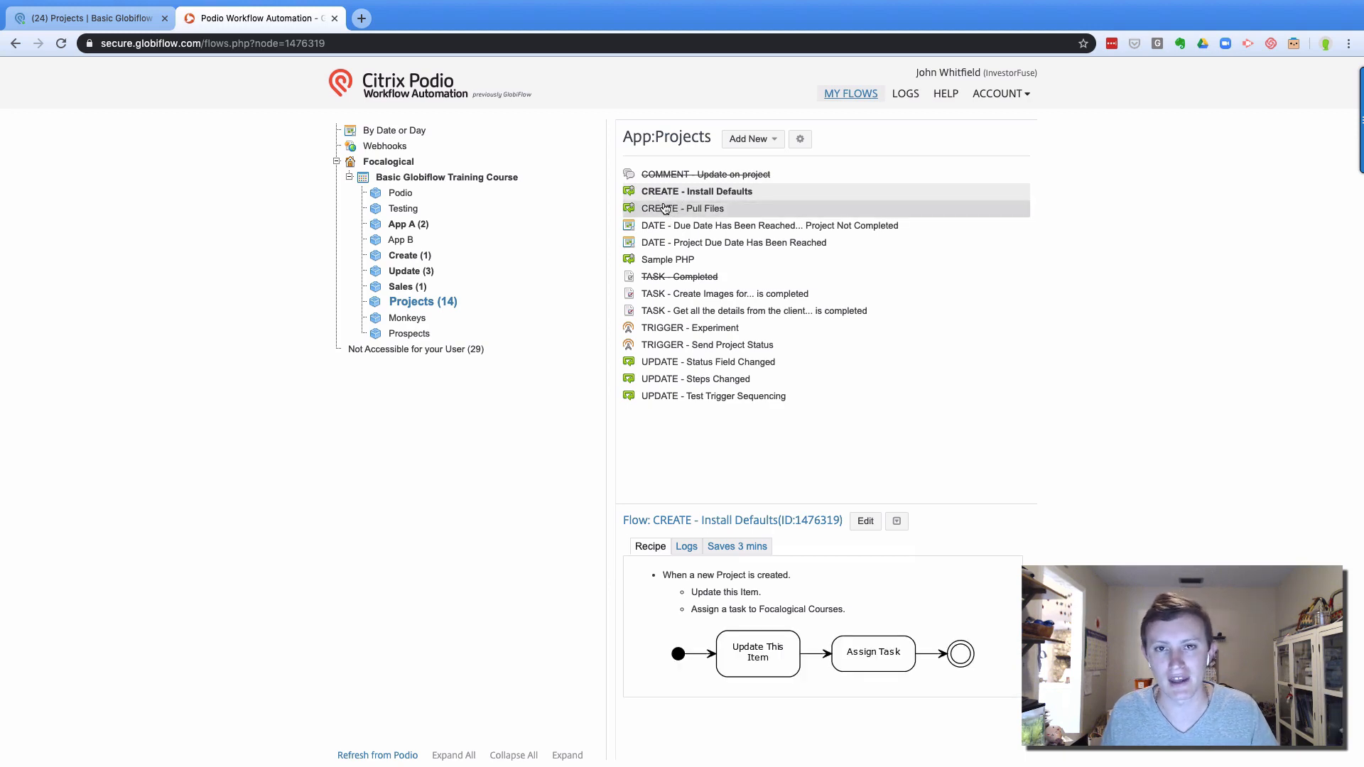
click(866, 519)
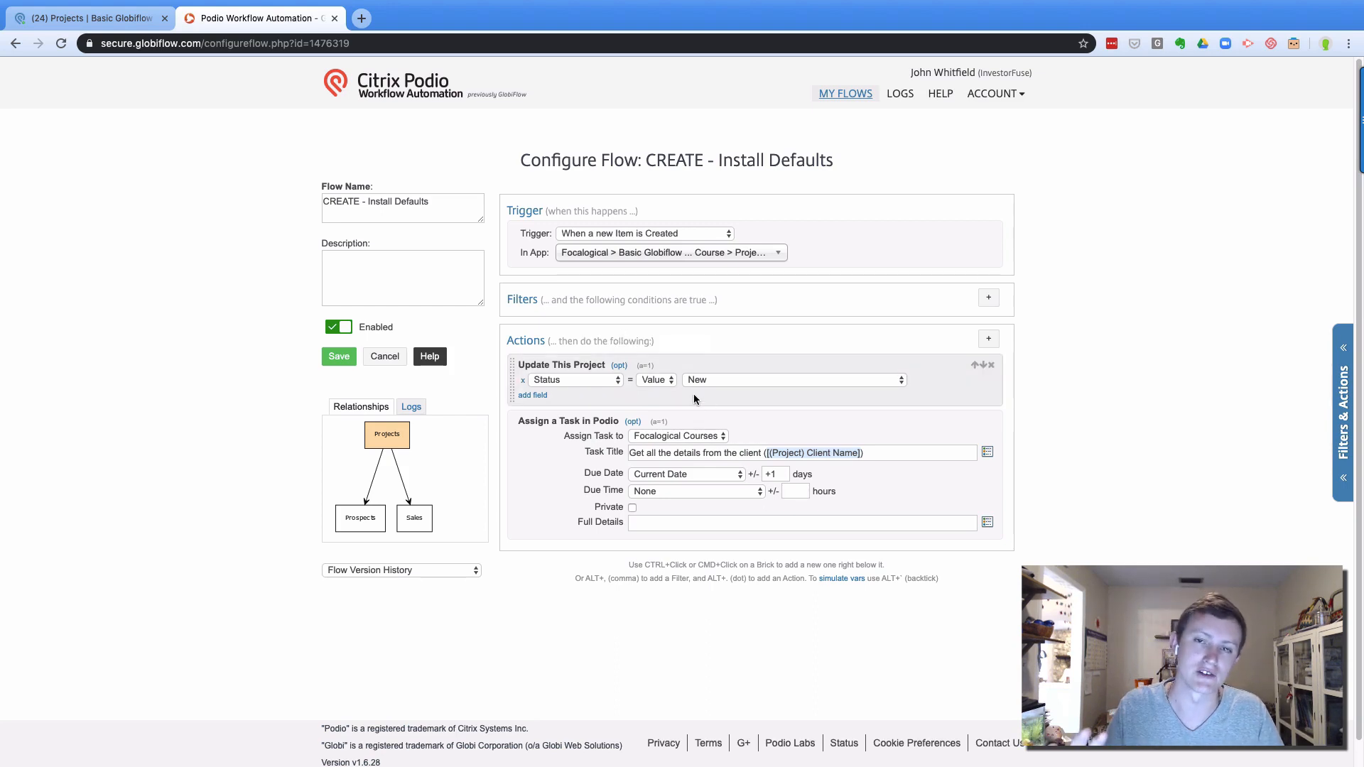
Cancel the Install Defaults flow configuration without saving and switch back to the Podio tab
click(386, 359)
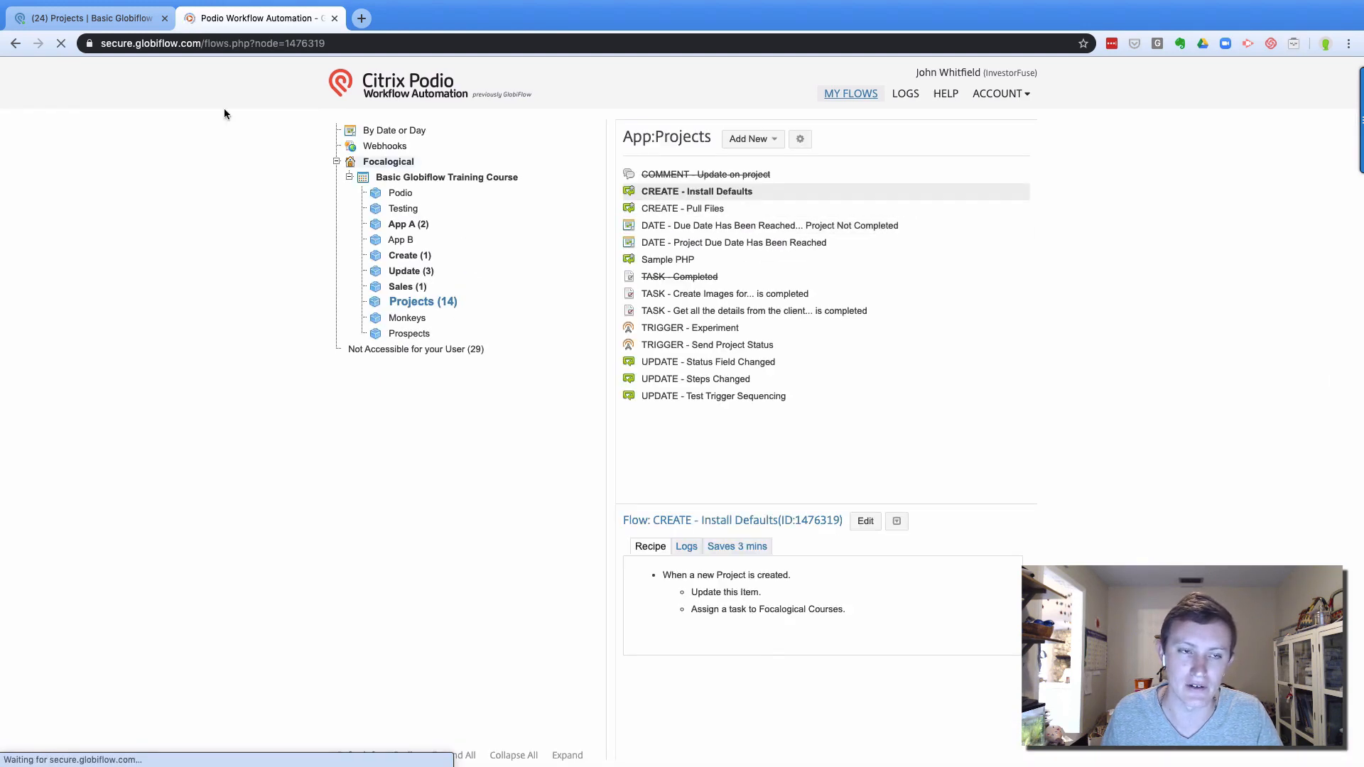
click(92, 18)
Open the Sales app and look at the first sales item
click(619, 107)
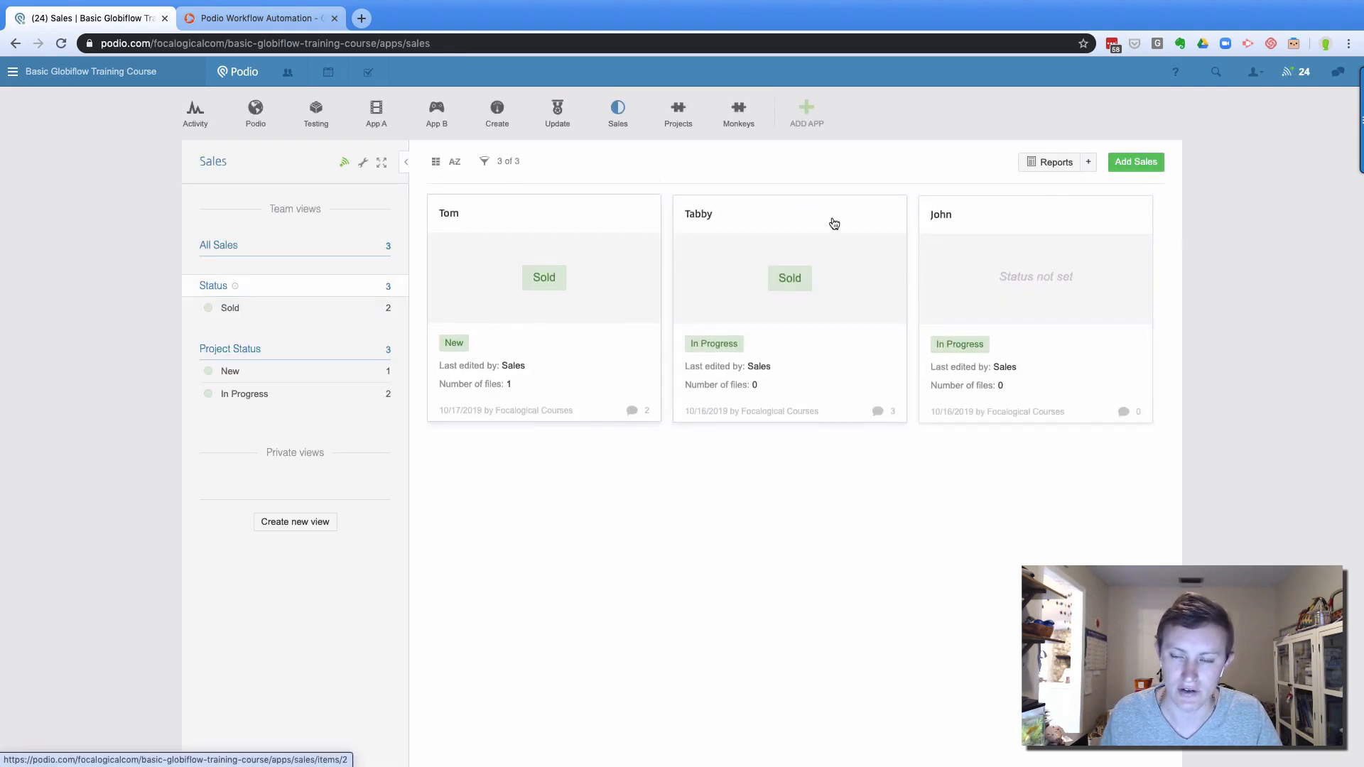
click(537, 235)
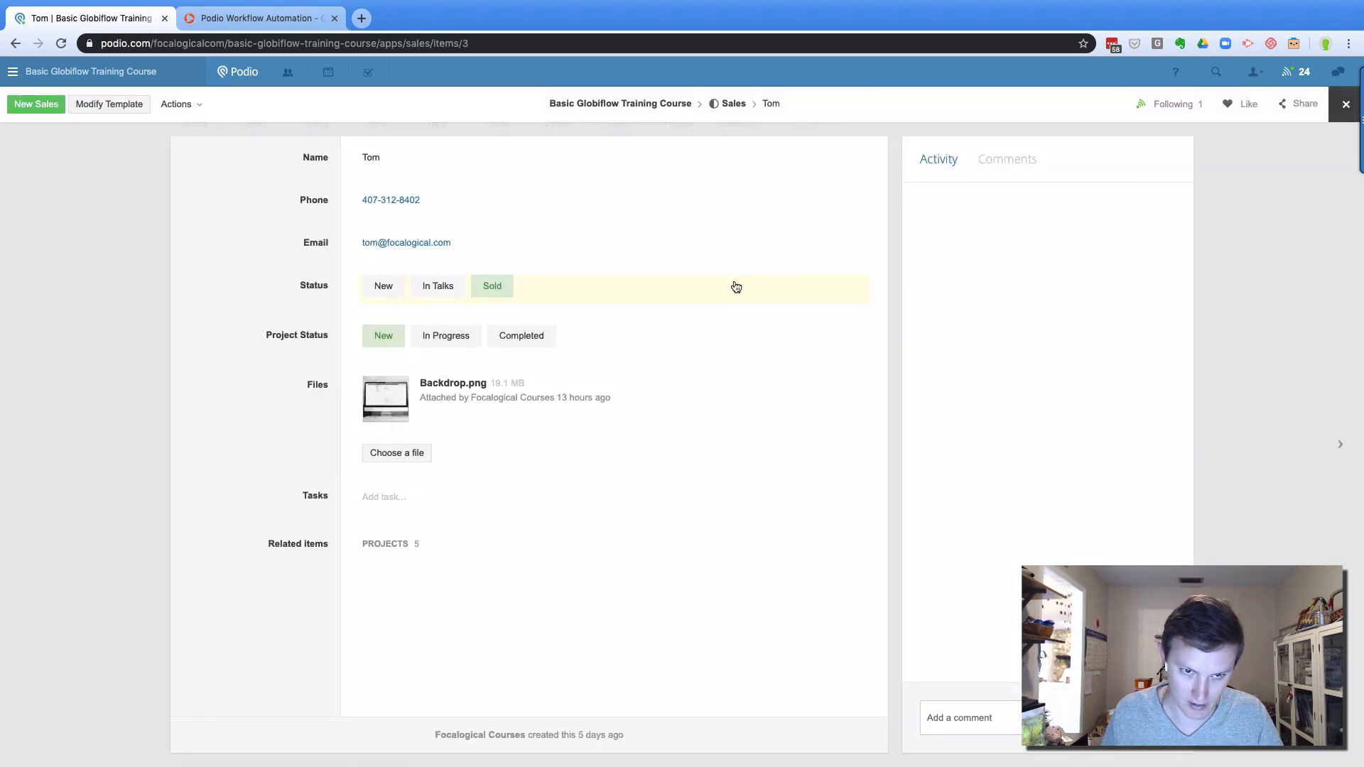
click(1345, 103)
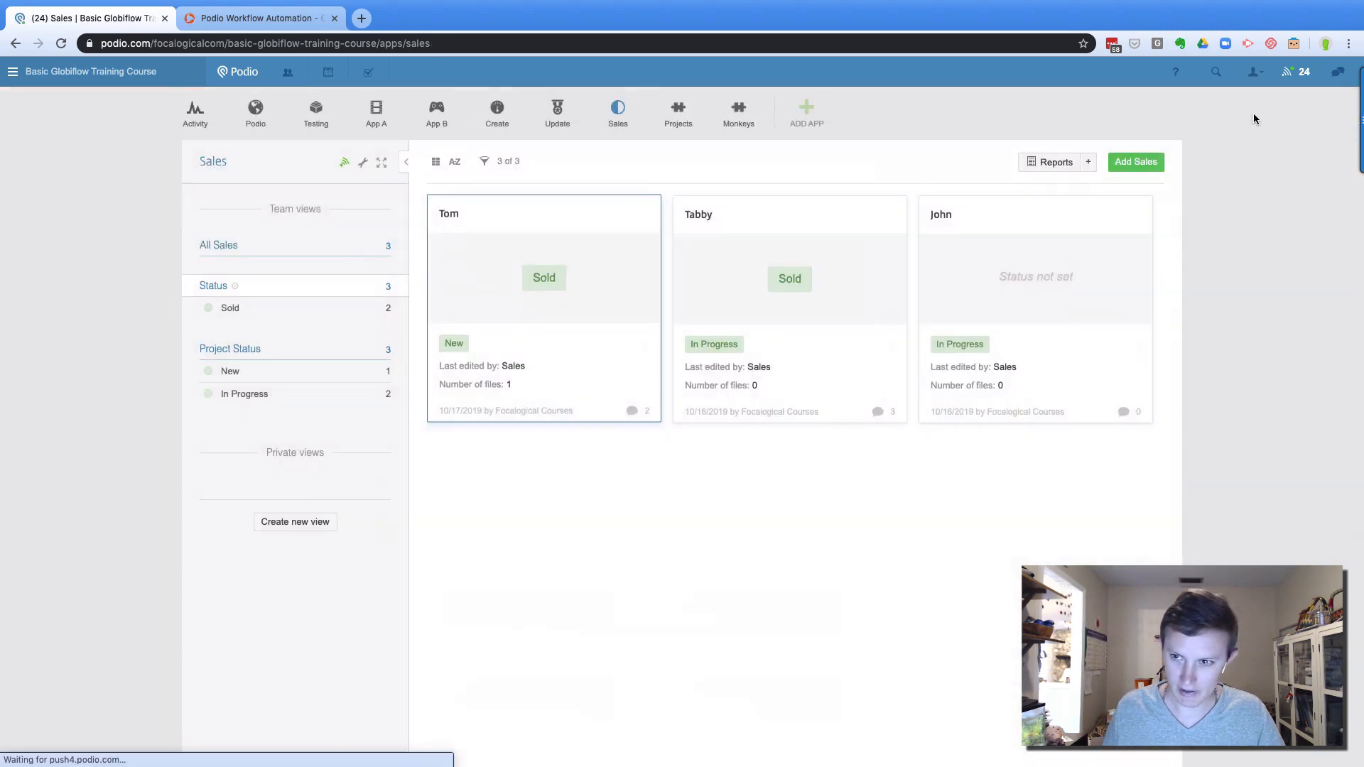
Start a new Sales item with the client's name, phone number, e-mail and Status New
click(1129, 165)
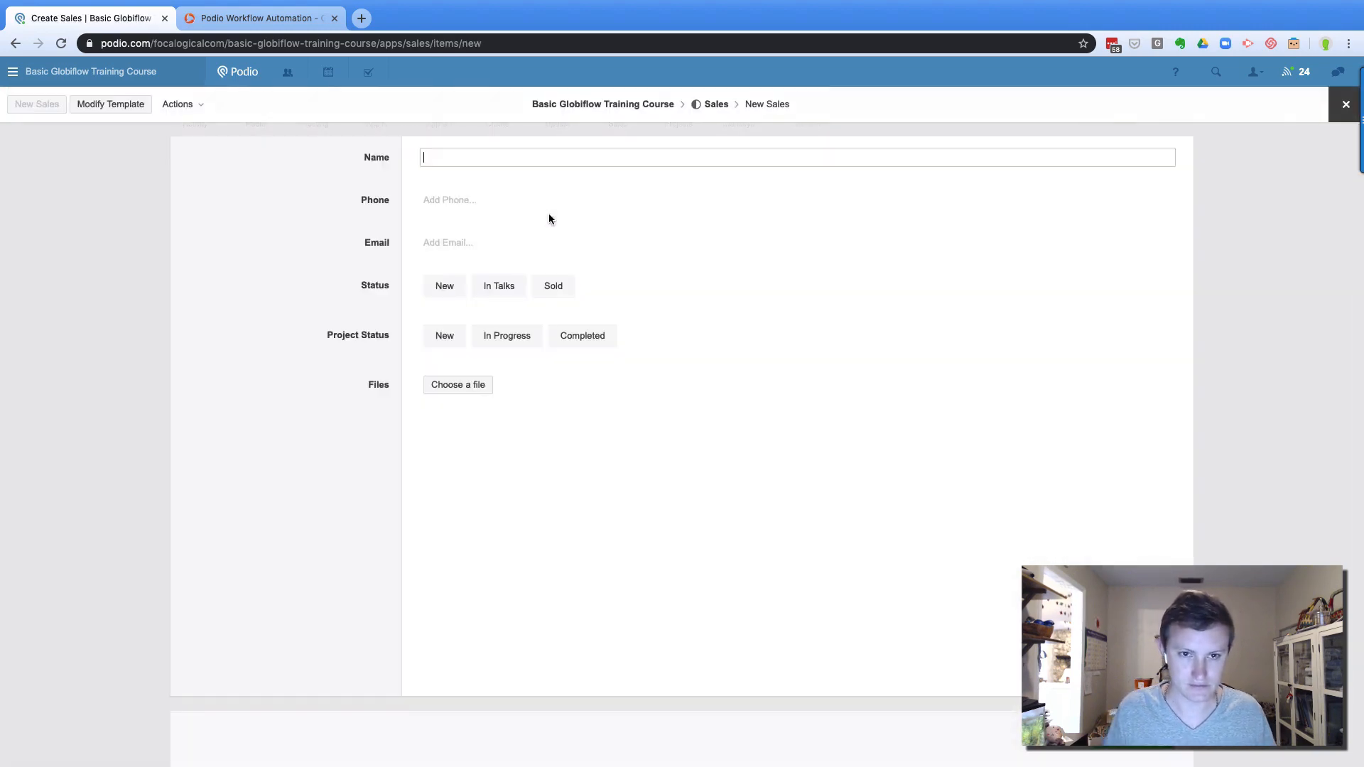
text(Braian)
key(Tab)
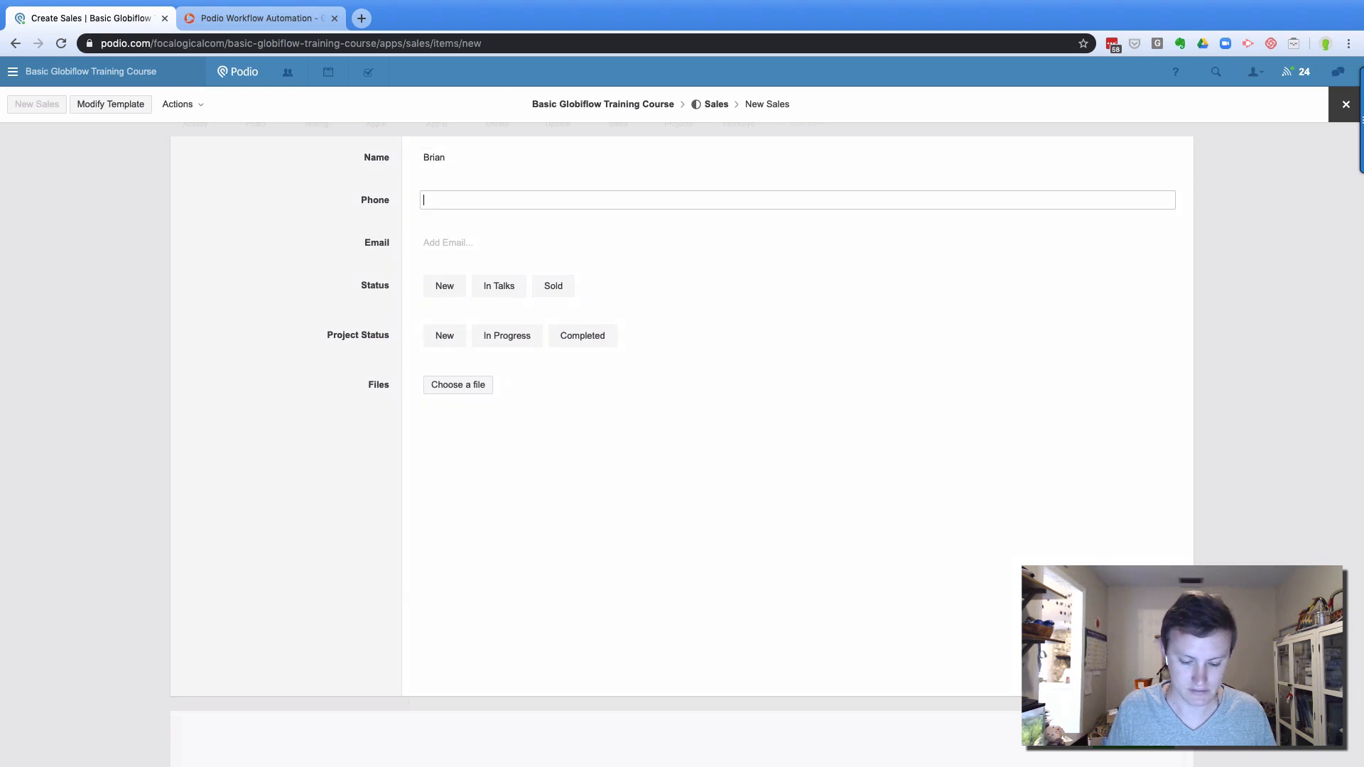
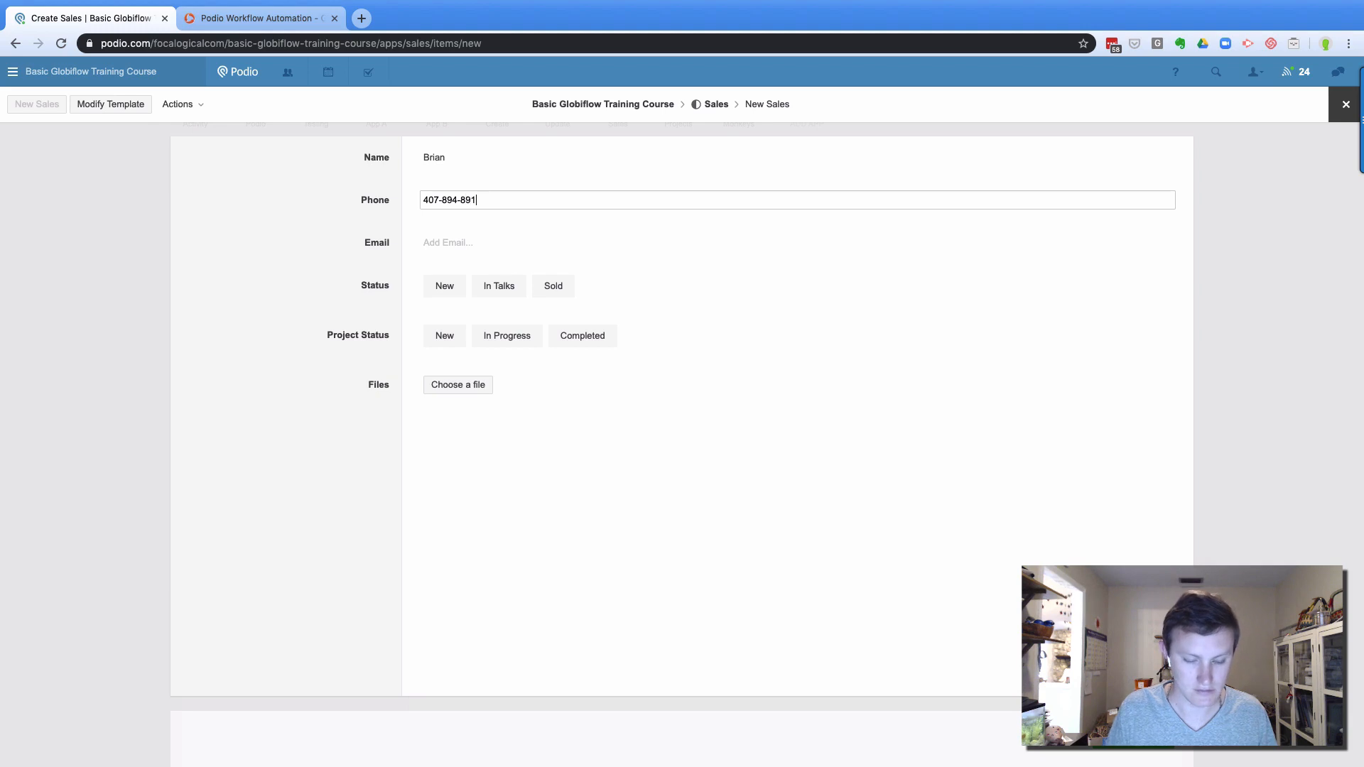
key(Tab)
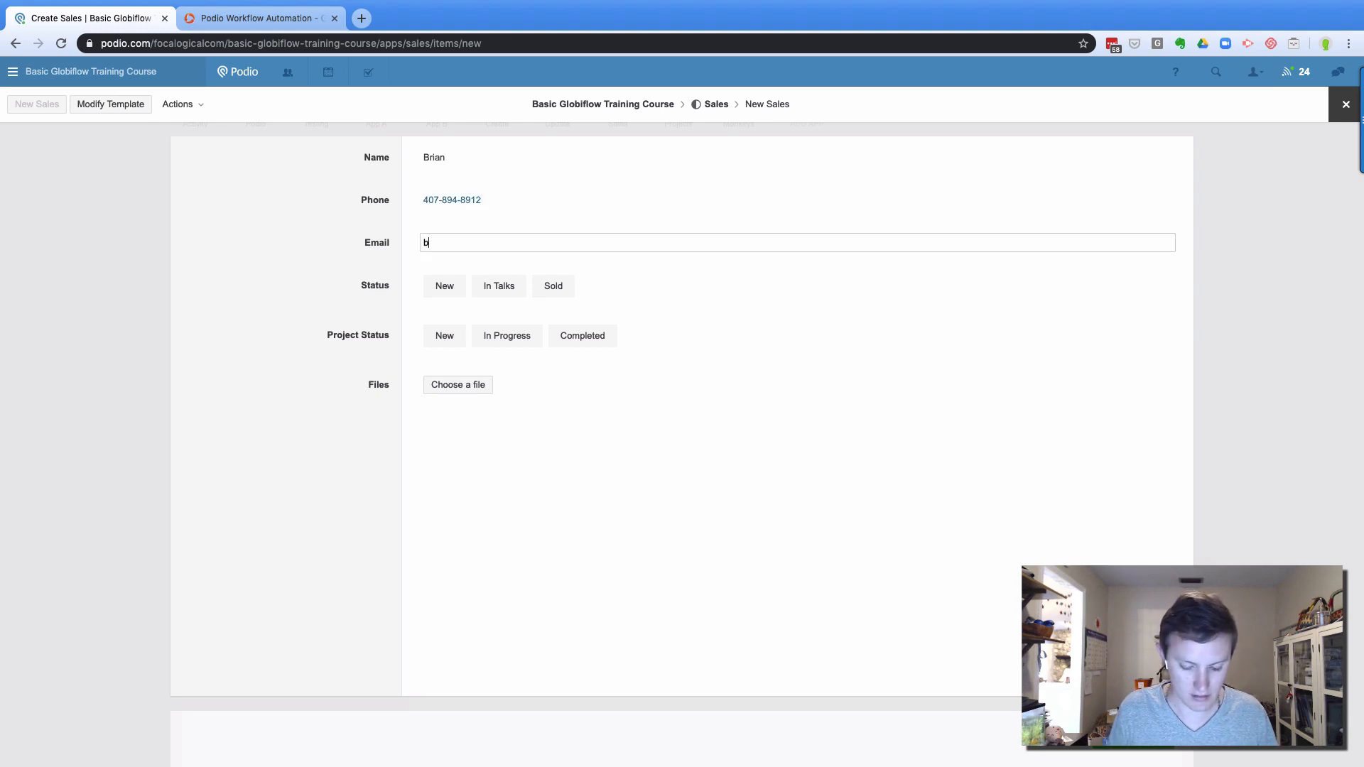
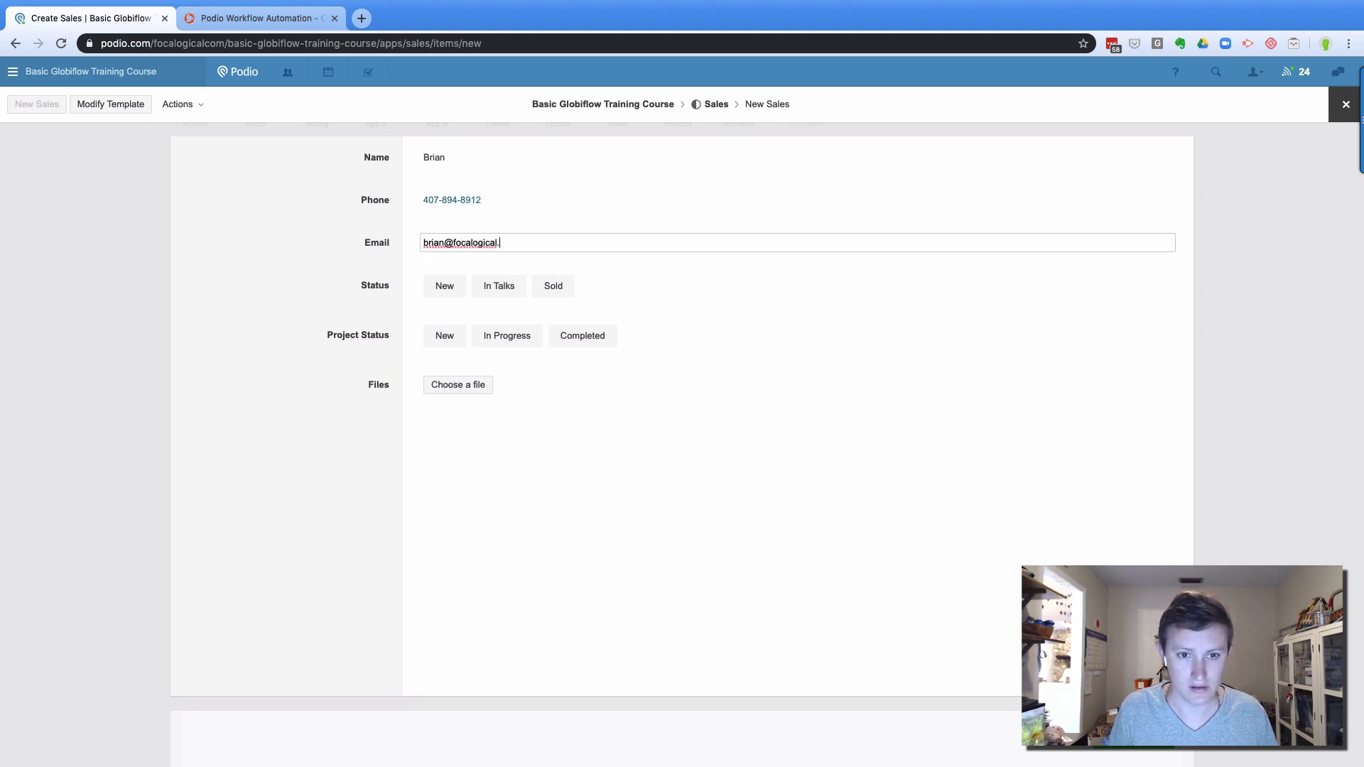
click(447, 288)
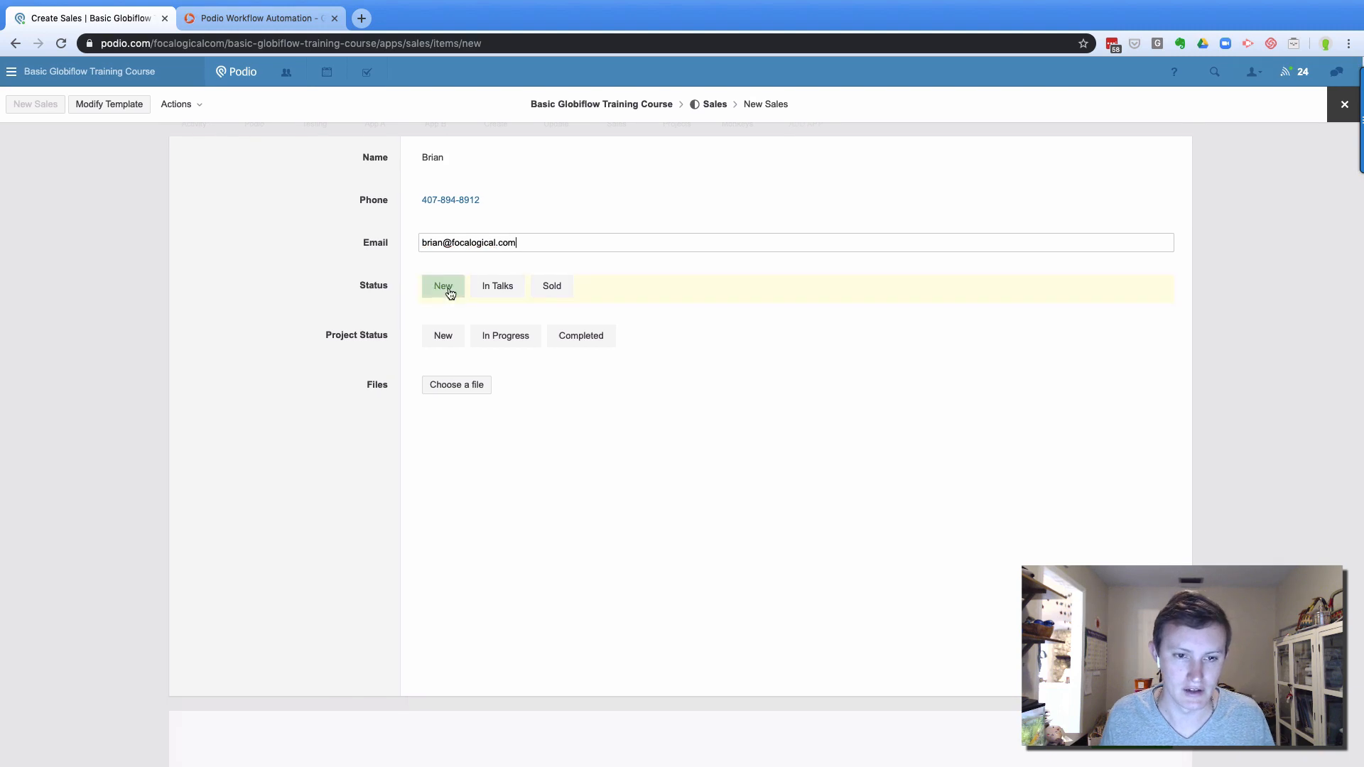
click(479, 387)
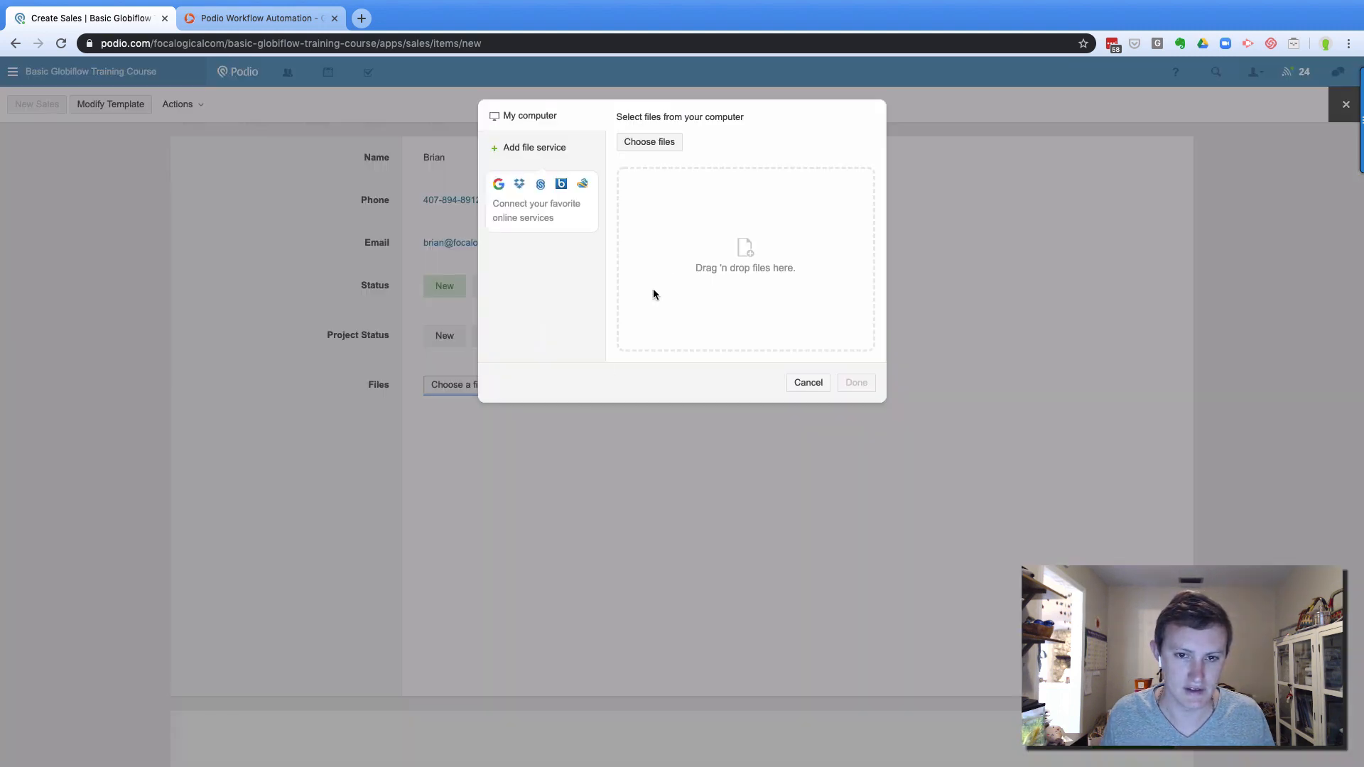
Try uploading Computer.jpg from Downloads, then cancel that upload
click(766, 218)
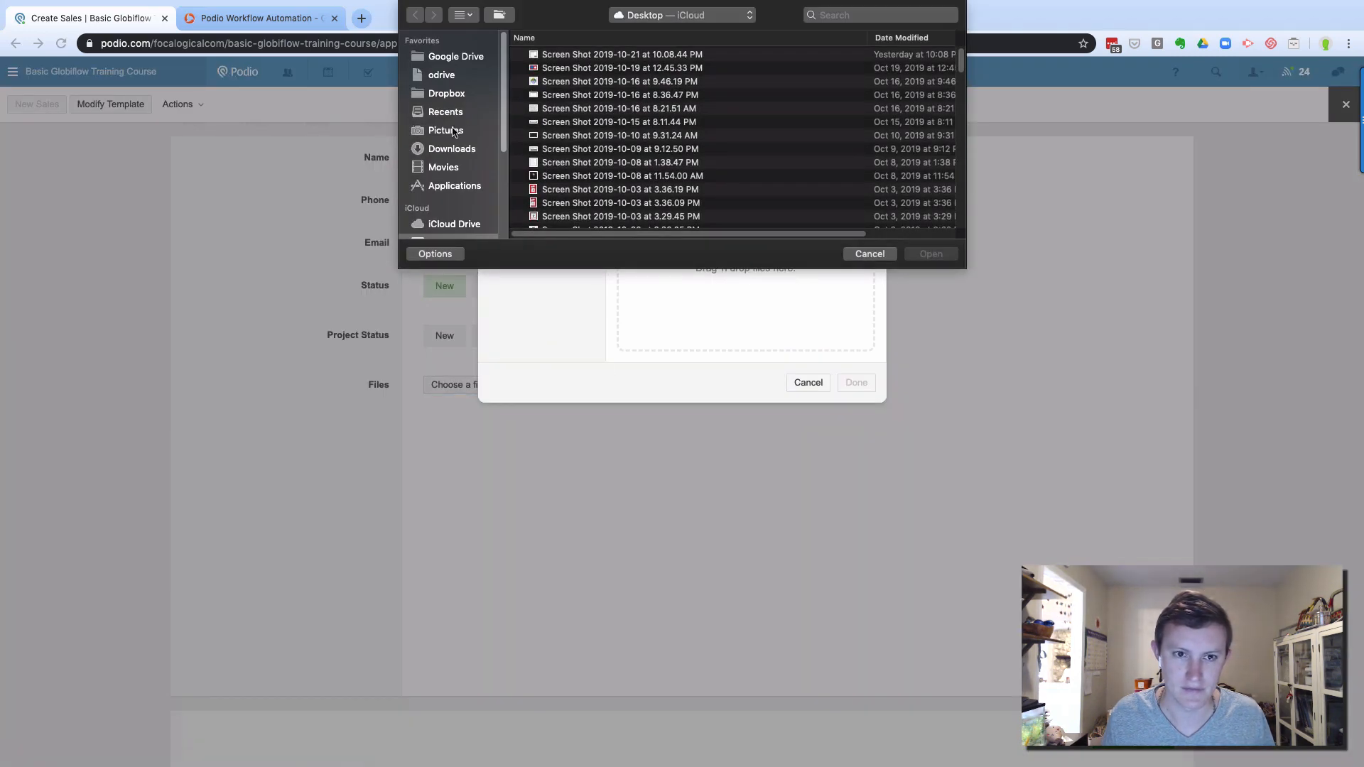
click(452, 148)
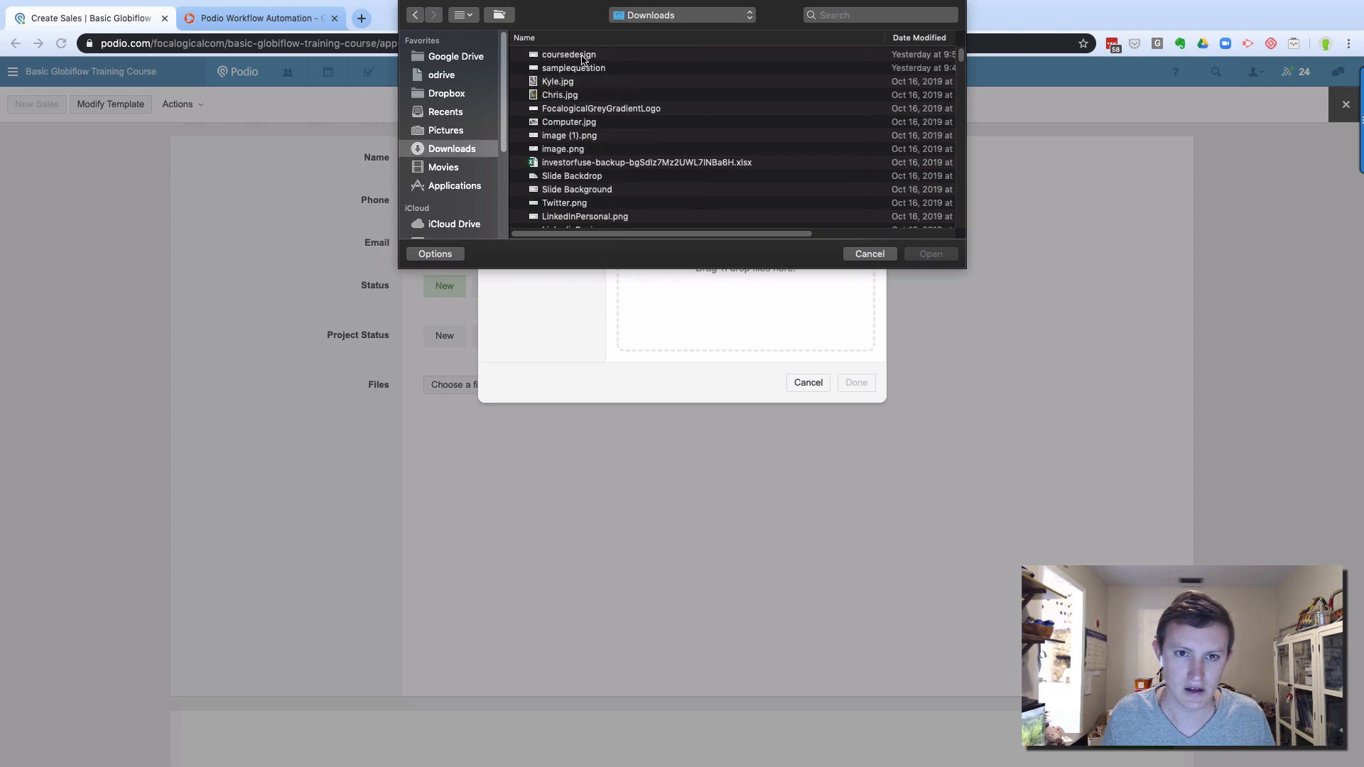
click(567, 125)
click(930, 253)
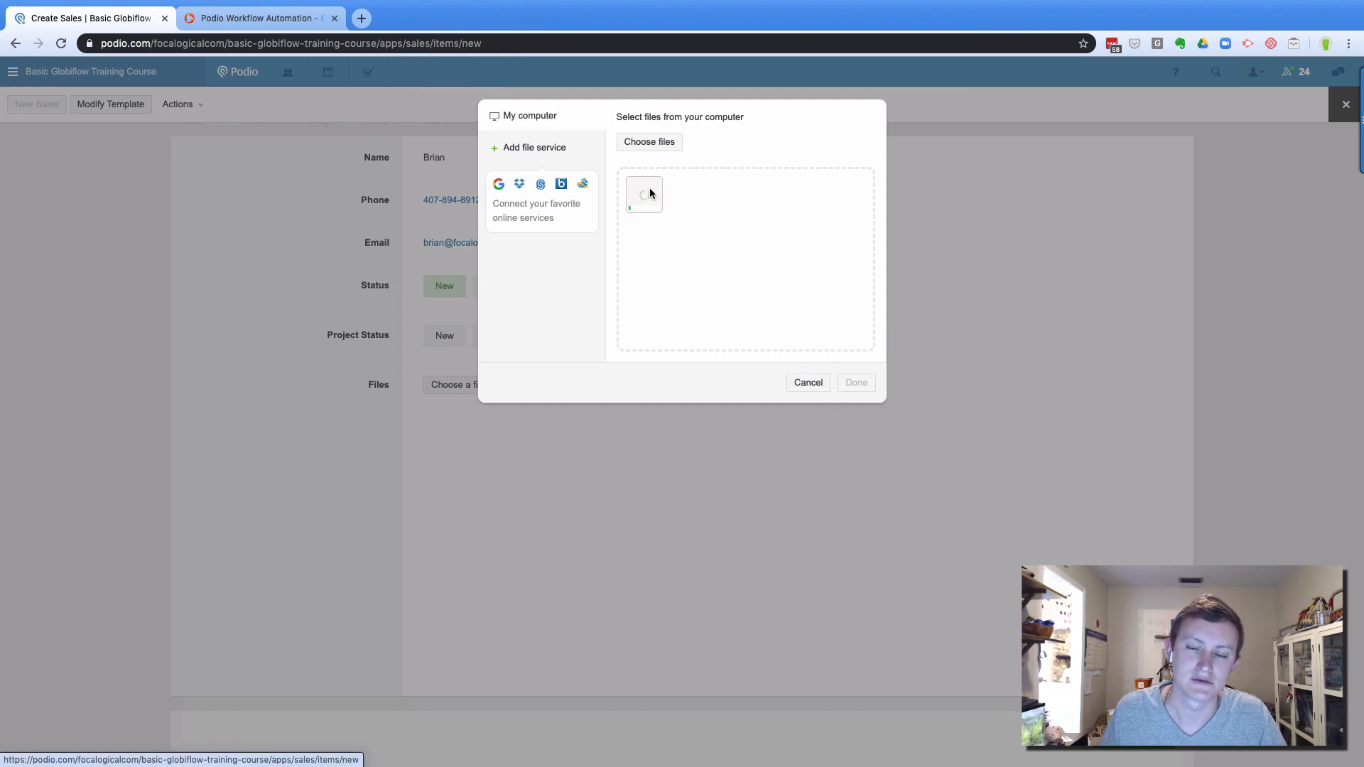
click(803, 383)
Attach Twitter.png from Downloads to the new Sales item and finish
click(446, 384)
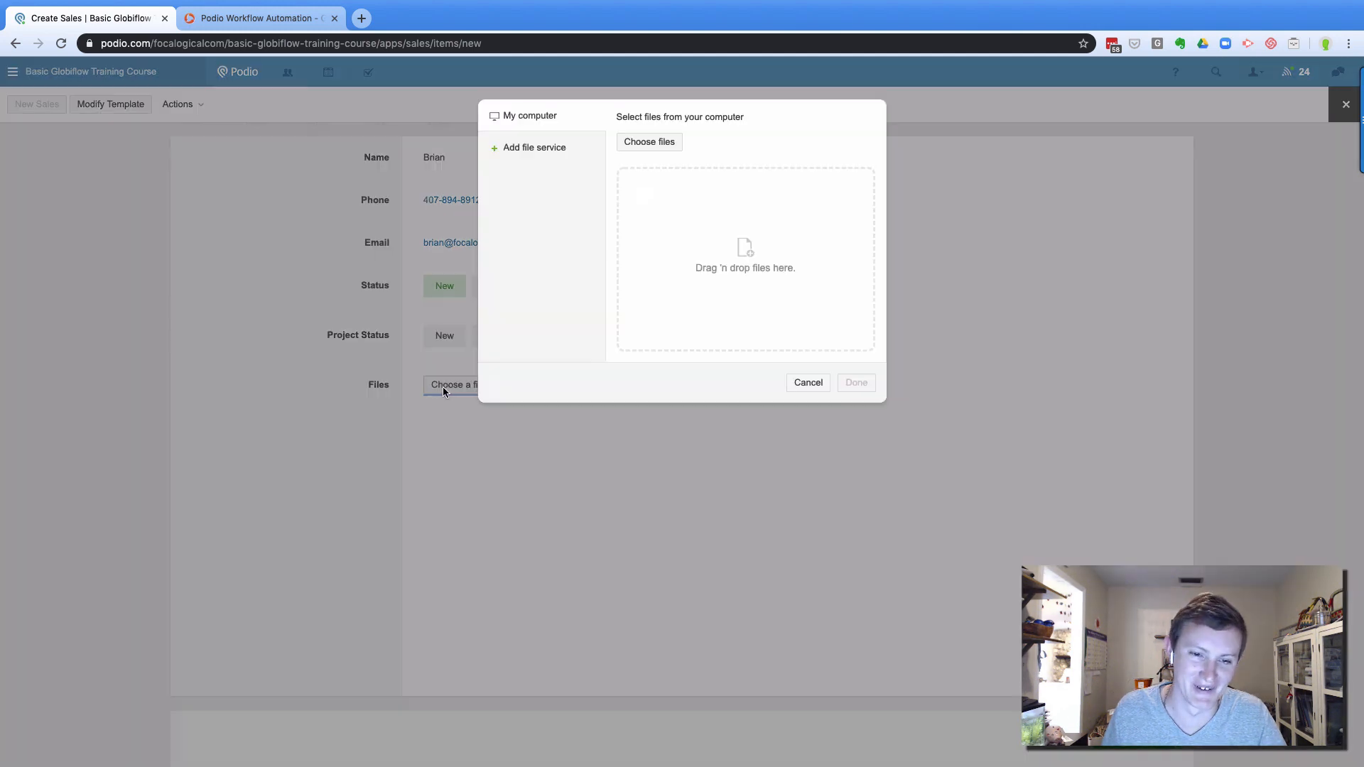
click(650, 145)
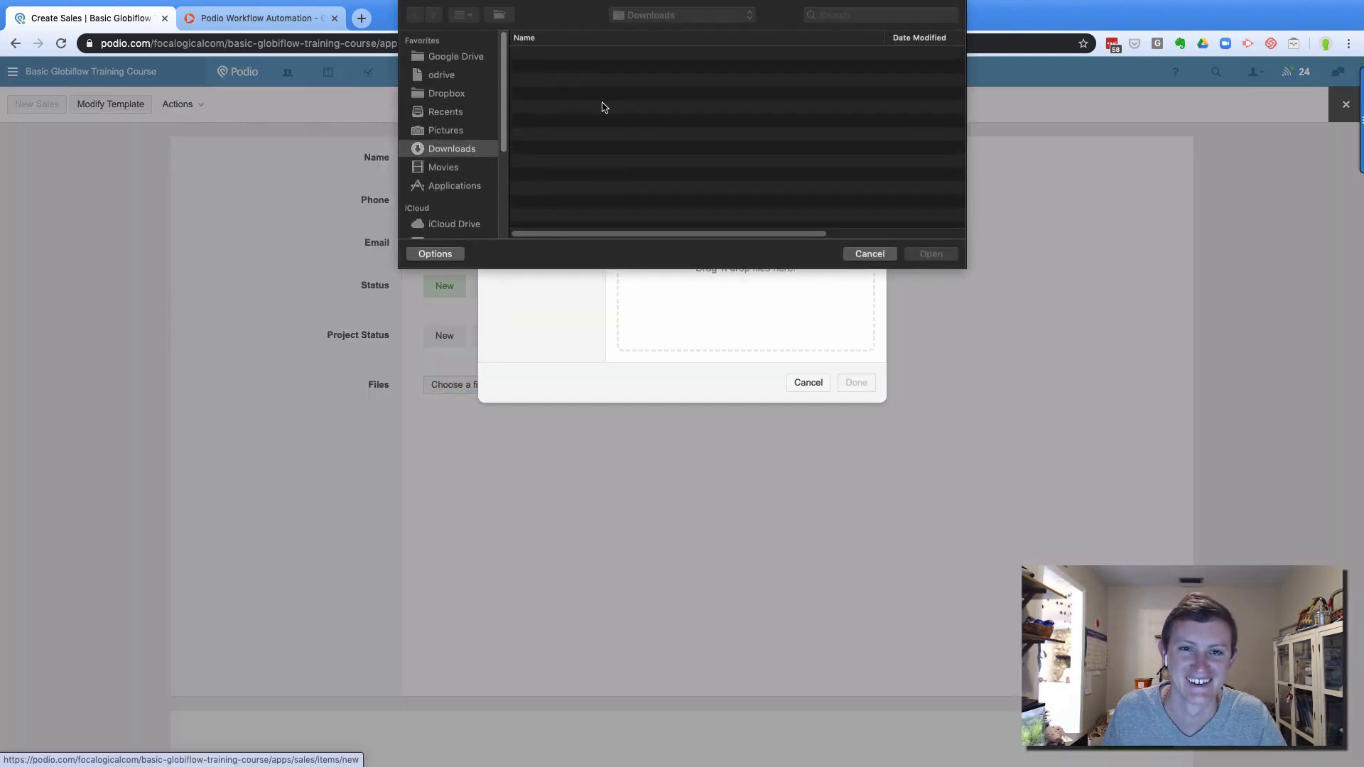
scroll(574, 114, down, 2)
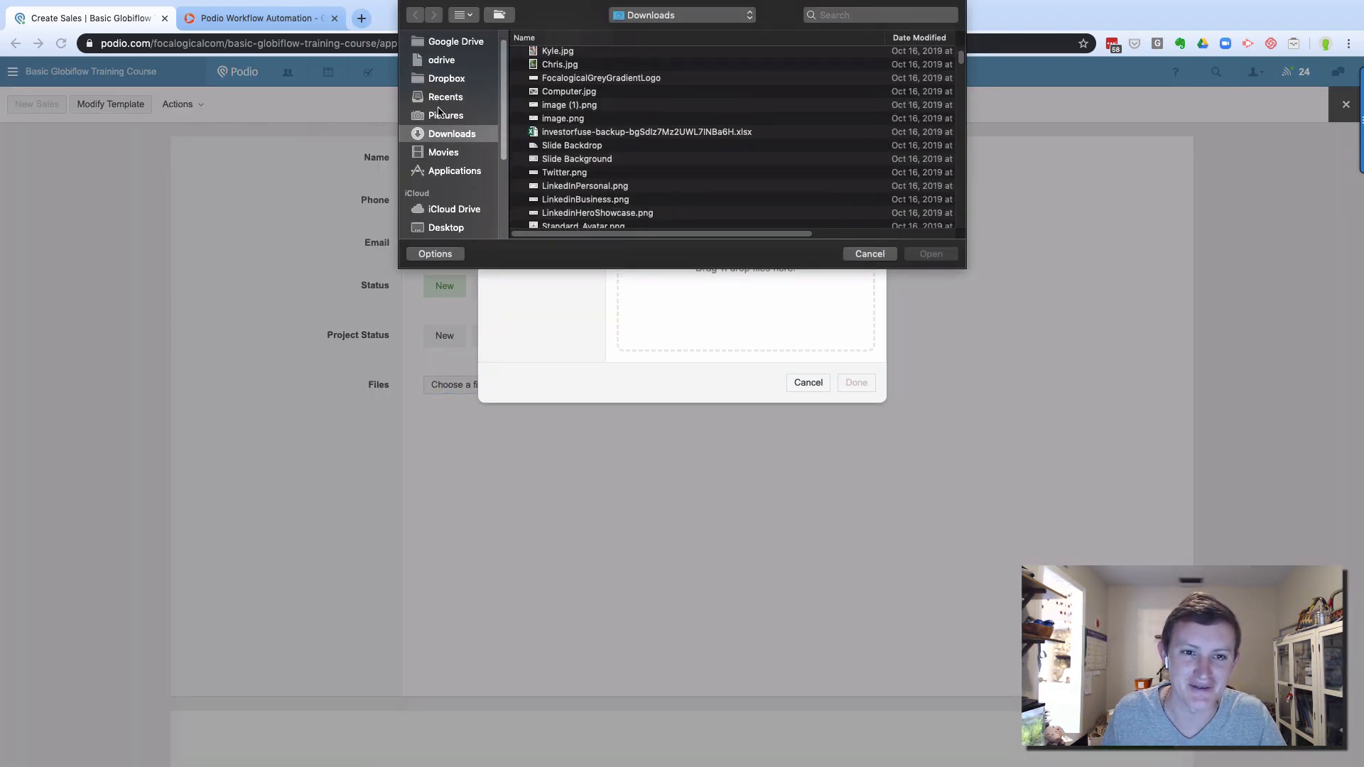
scroll(574, 136, down, 3)
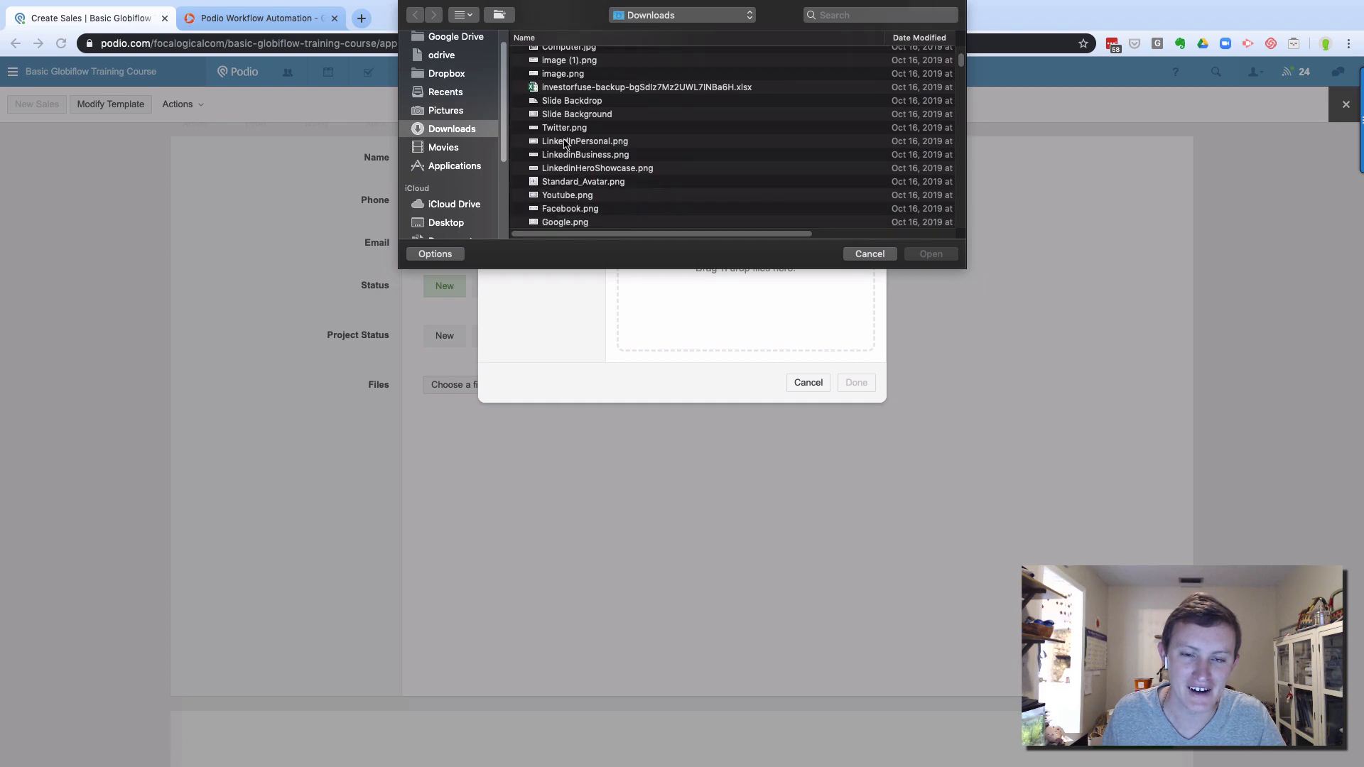
click(564, 129)
double_click(564, 130)
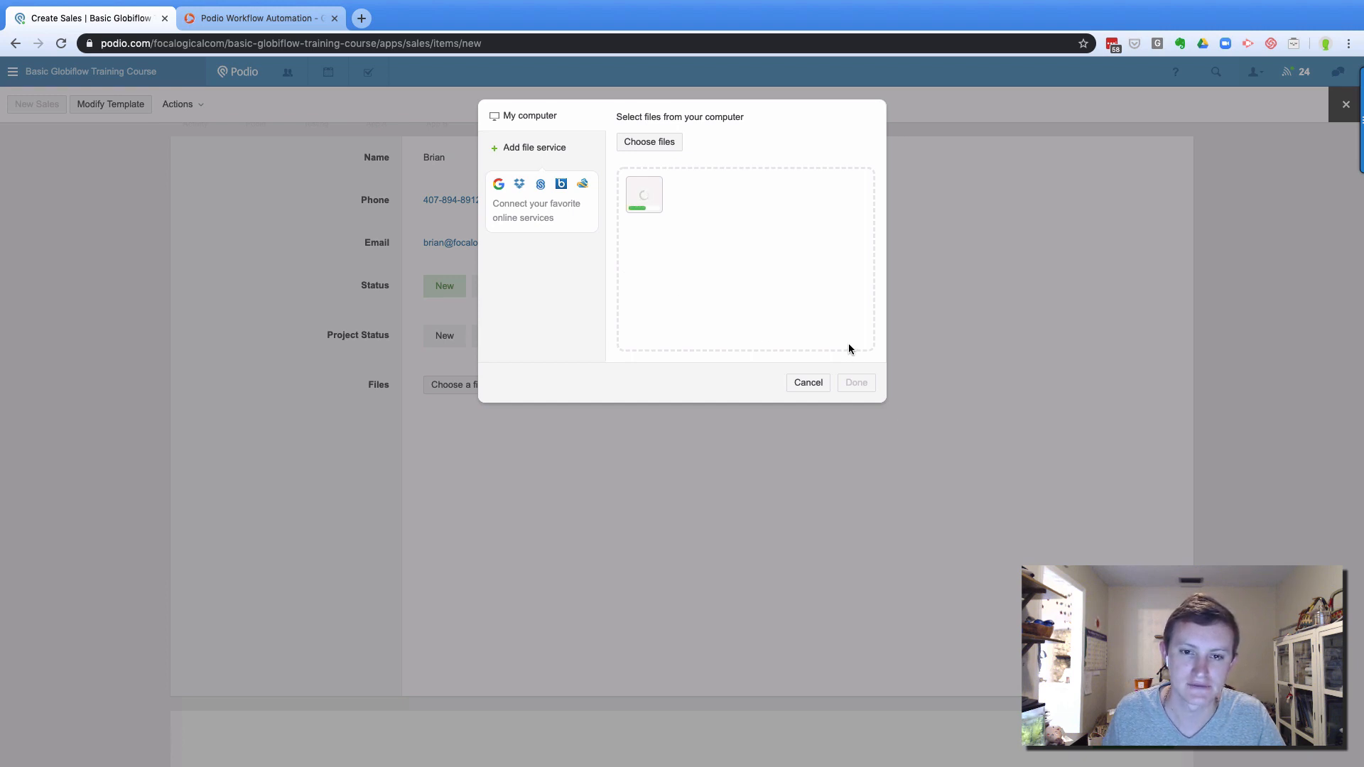
click(857, 388)
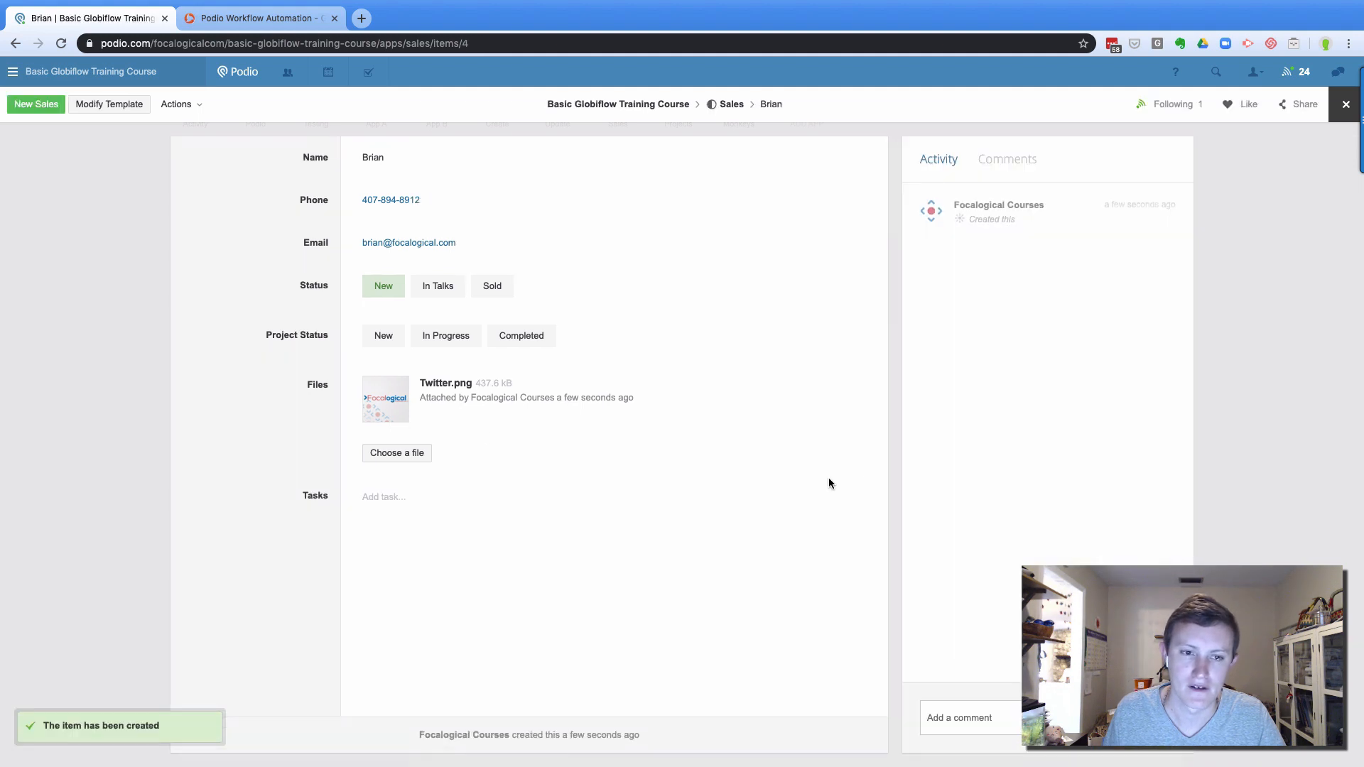
Set the sale's Status to Sold and open the auto-created Project from the Activity feed
click(466, 347)
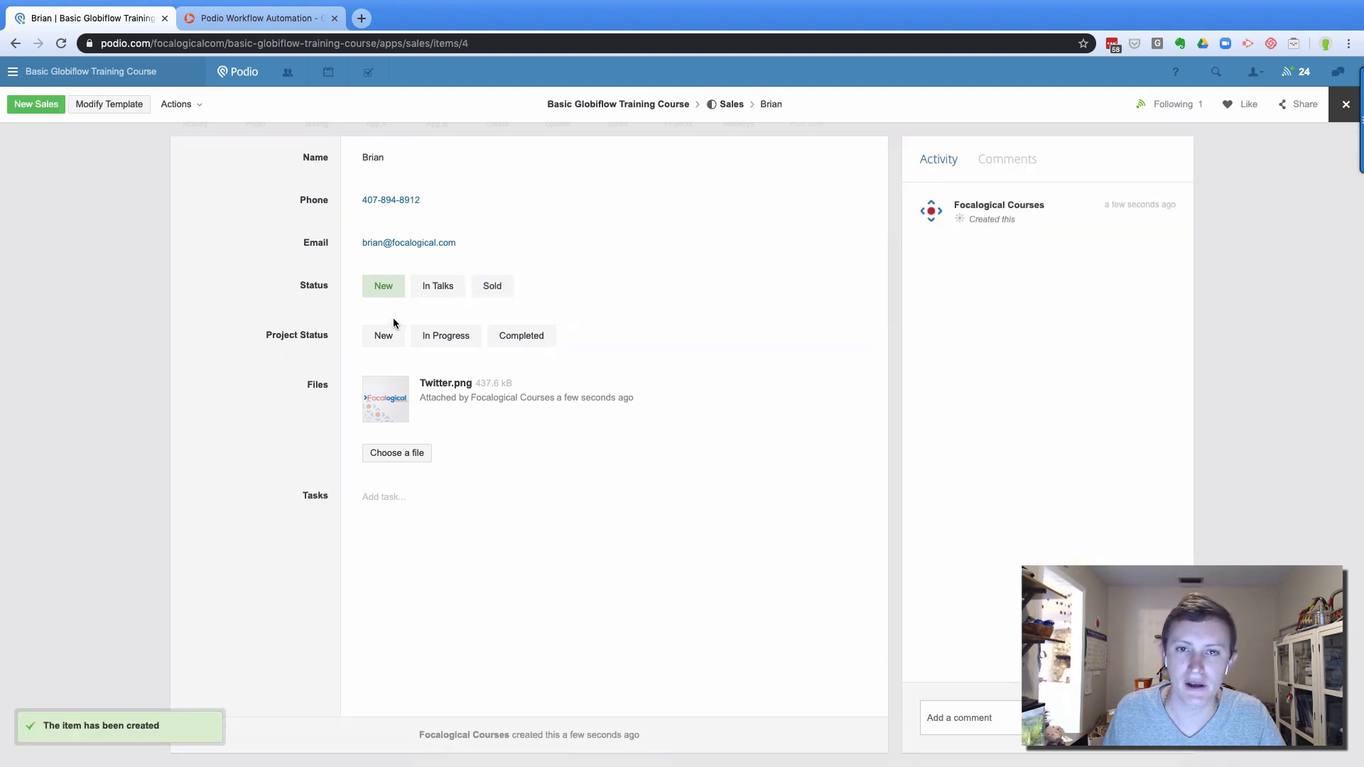
click(486, 287)
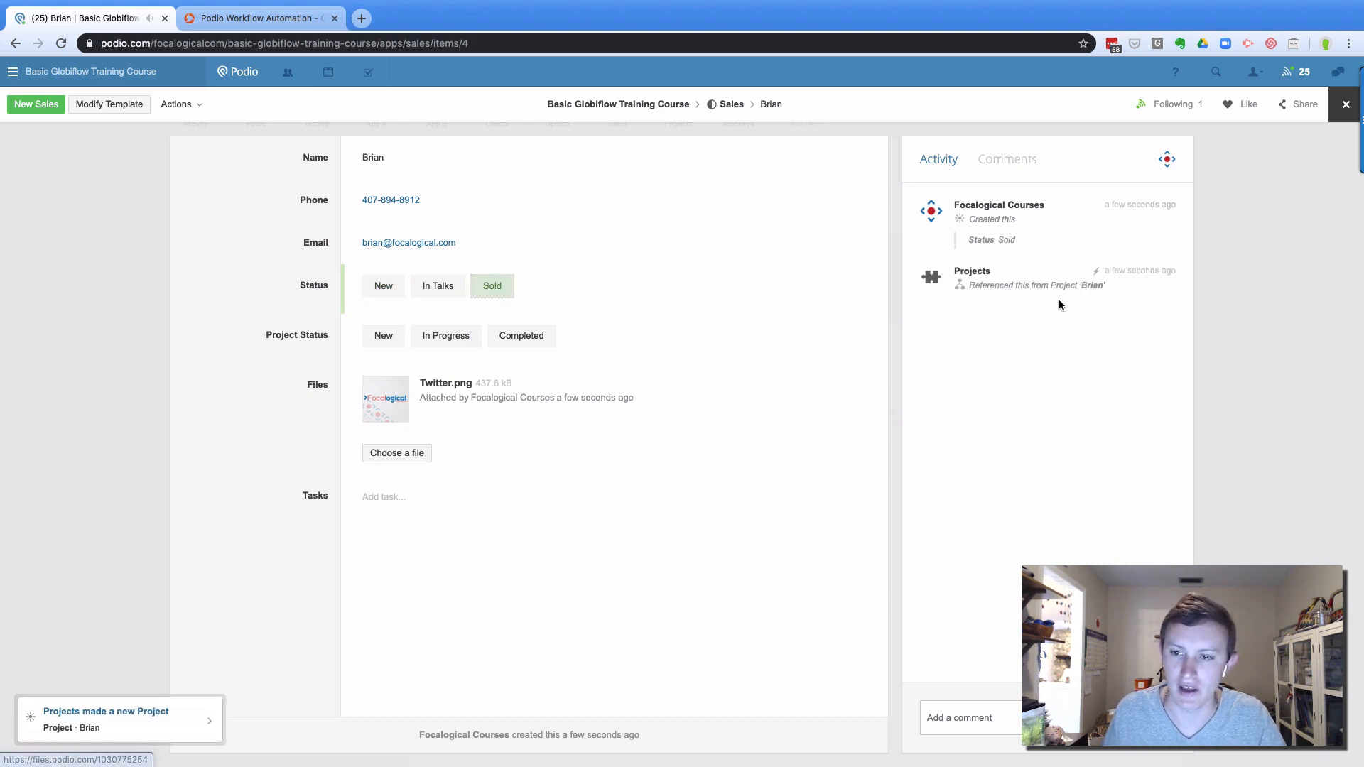
click(1098, 287)
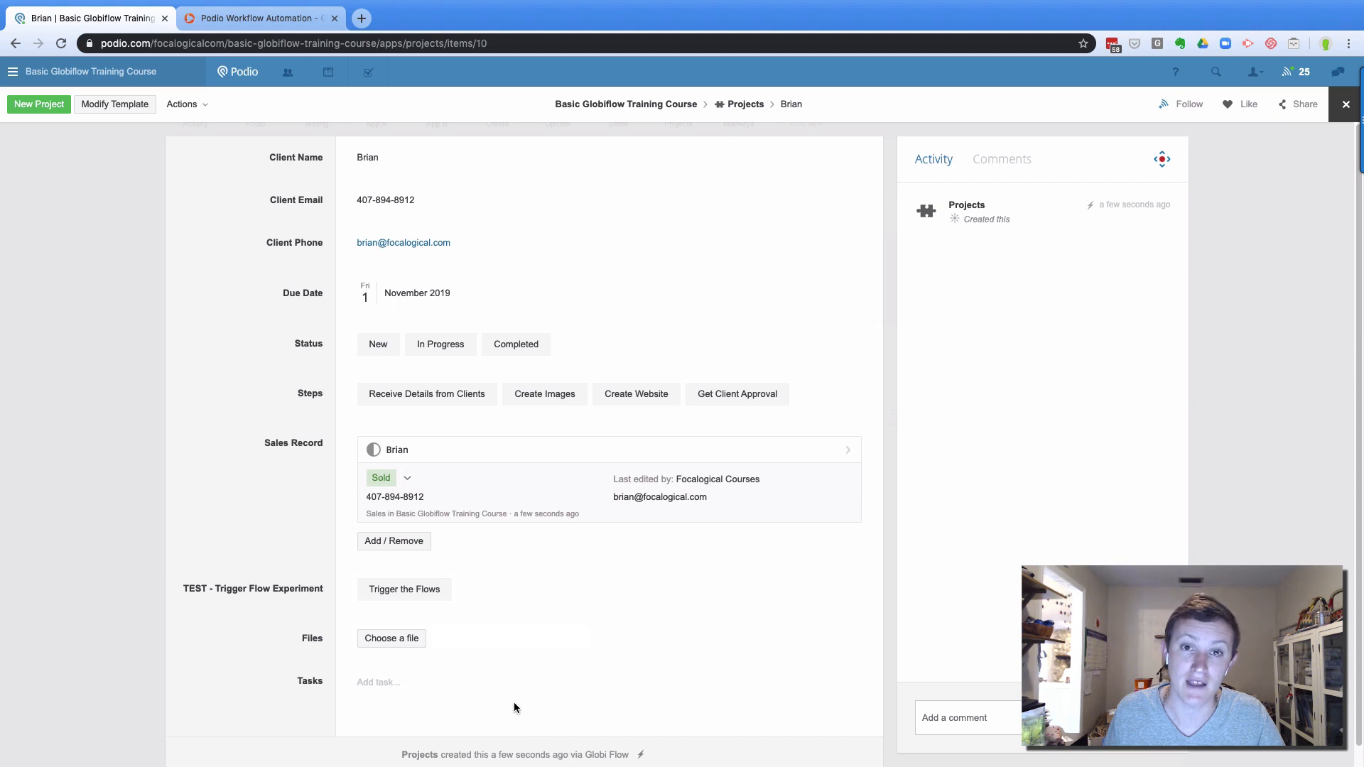
Edit the Sales app's UPDATE - Push to Sales flow and show the Create Project options
click(260, 18)
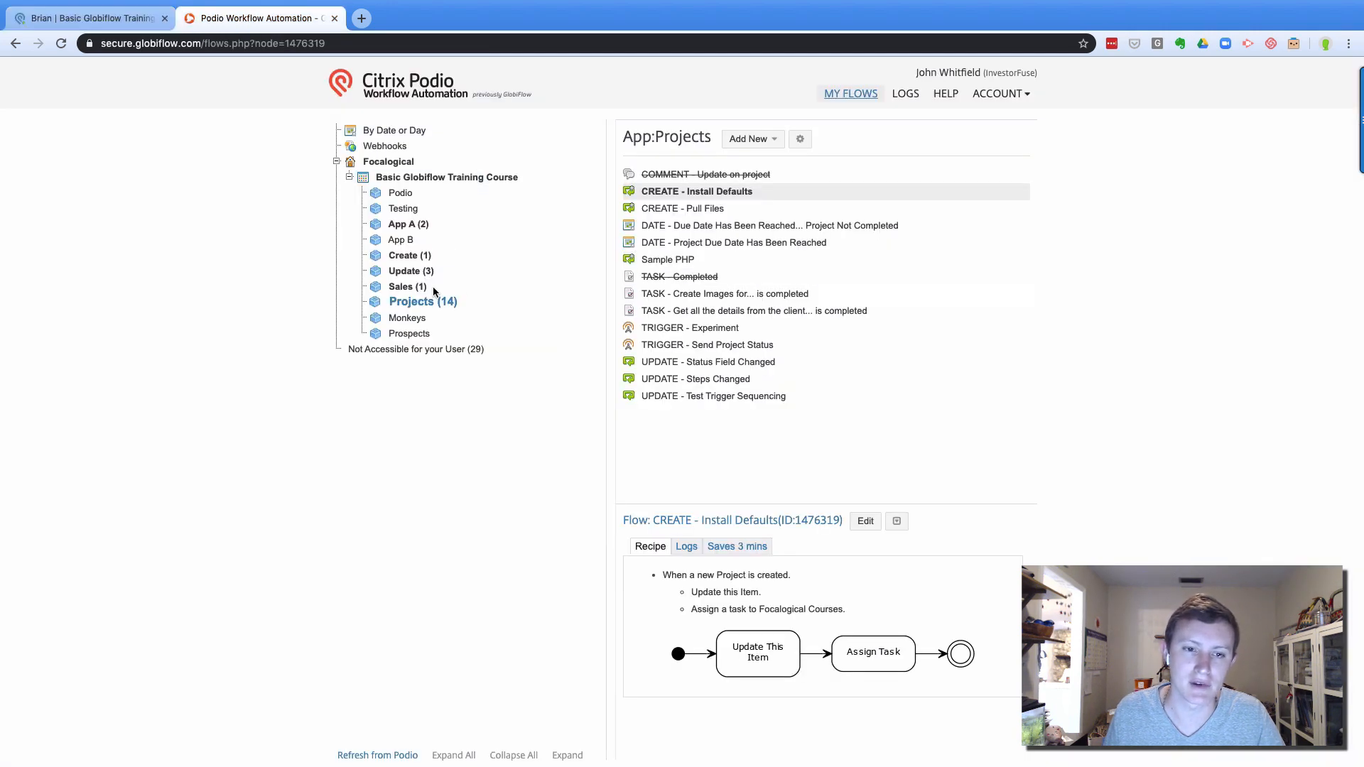
click(405, 287)
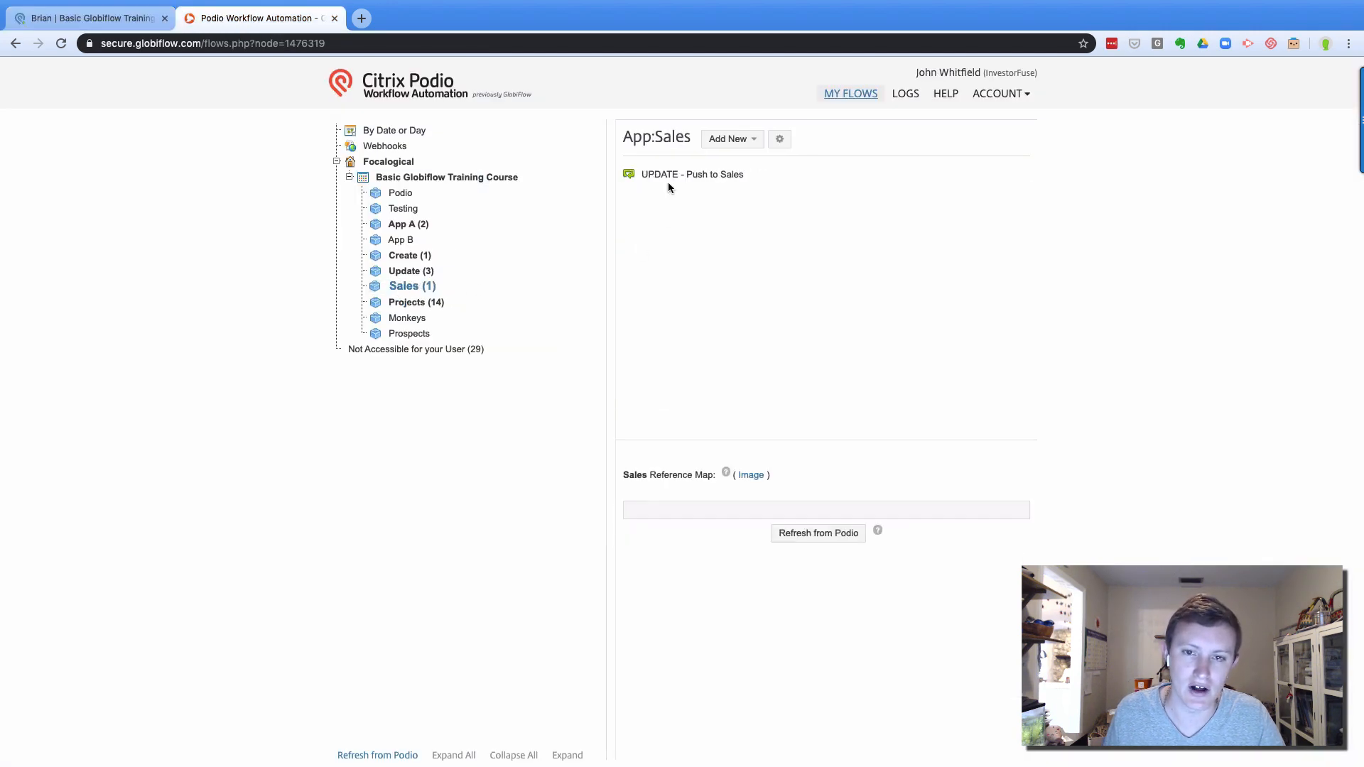
click(668, 175)
click(859, 521)
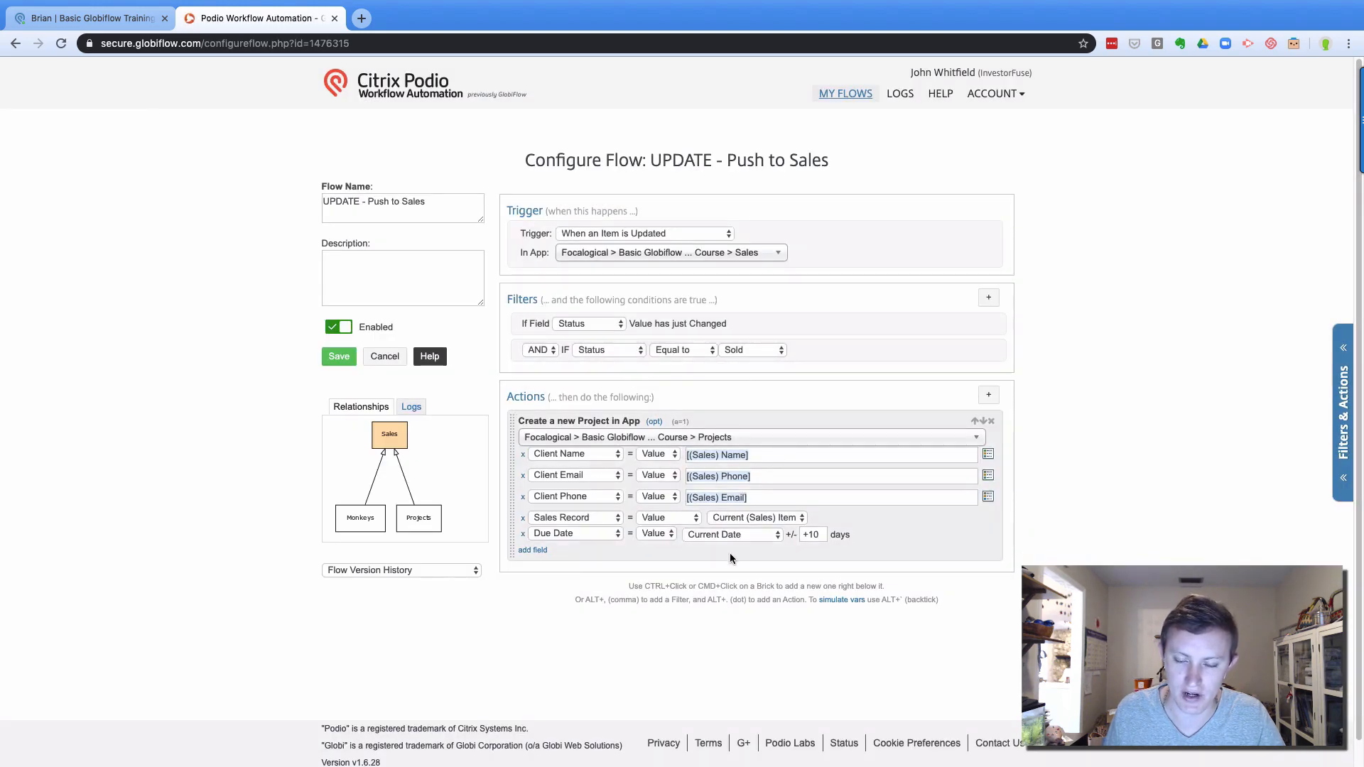
click(654, 421)
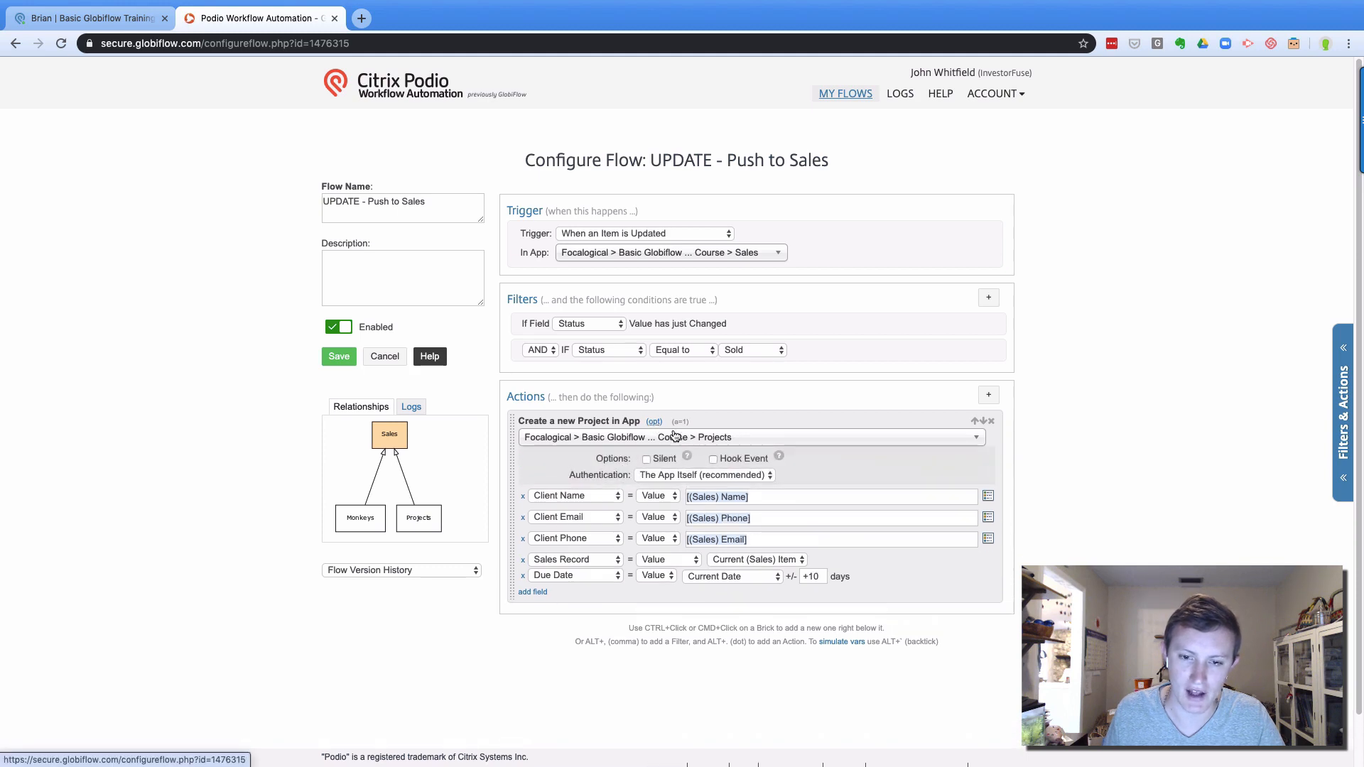
Add a test Create Item action targeting a Podio app, then delete it
ctrl+click(712, 604)
text(create)
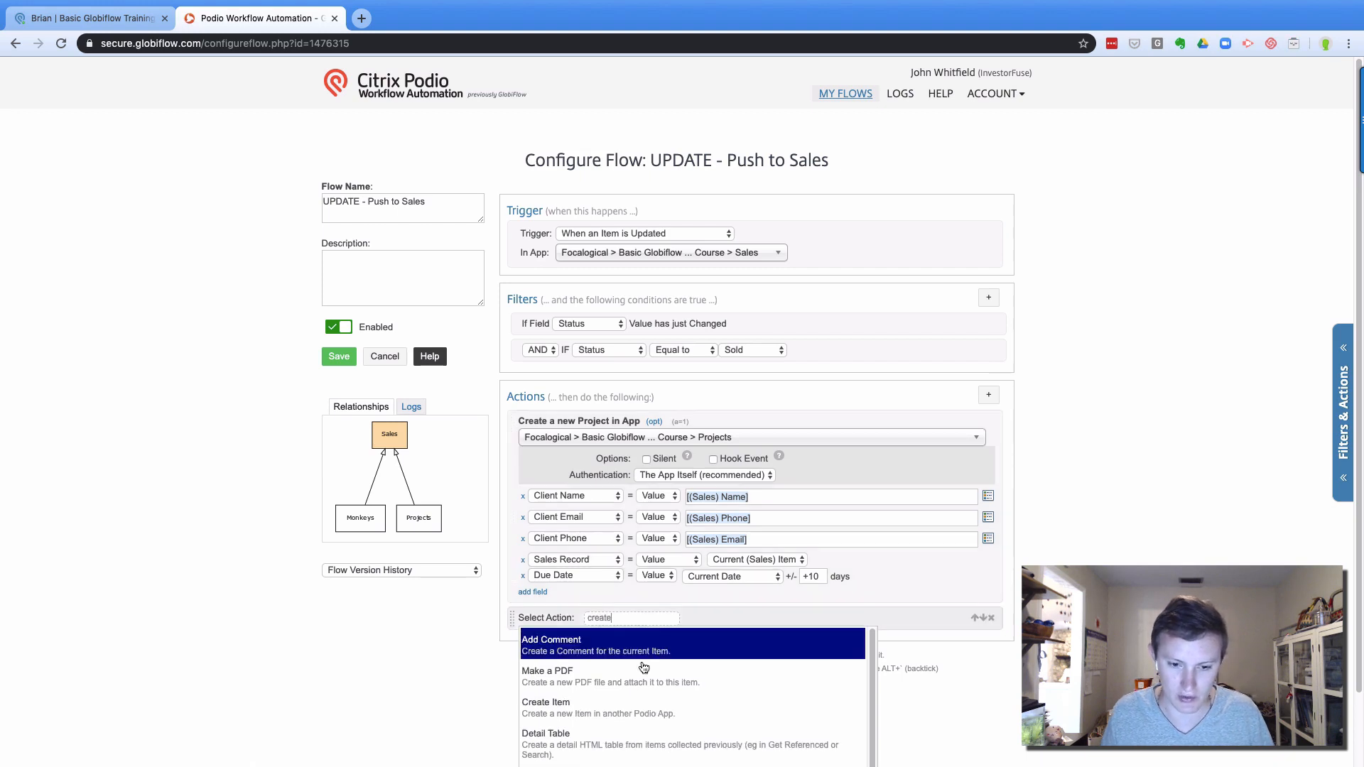
click(607, 704)
click(648, 633)
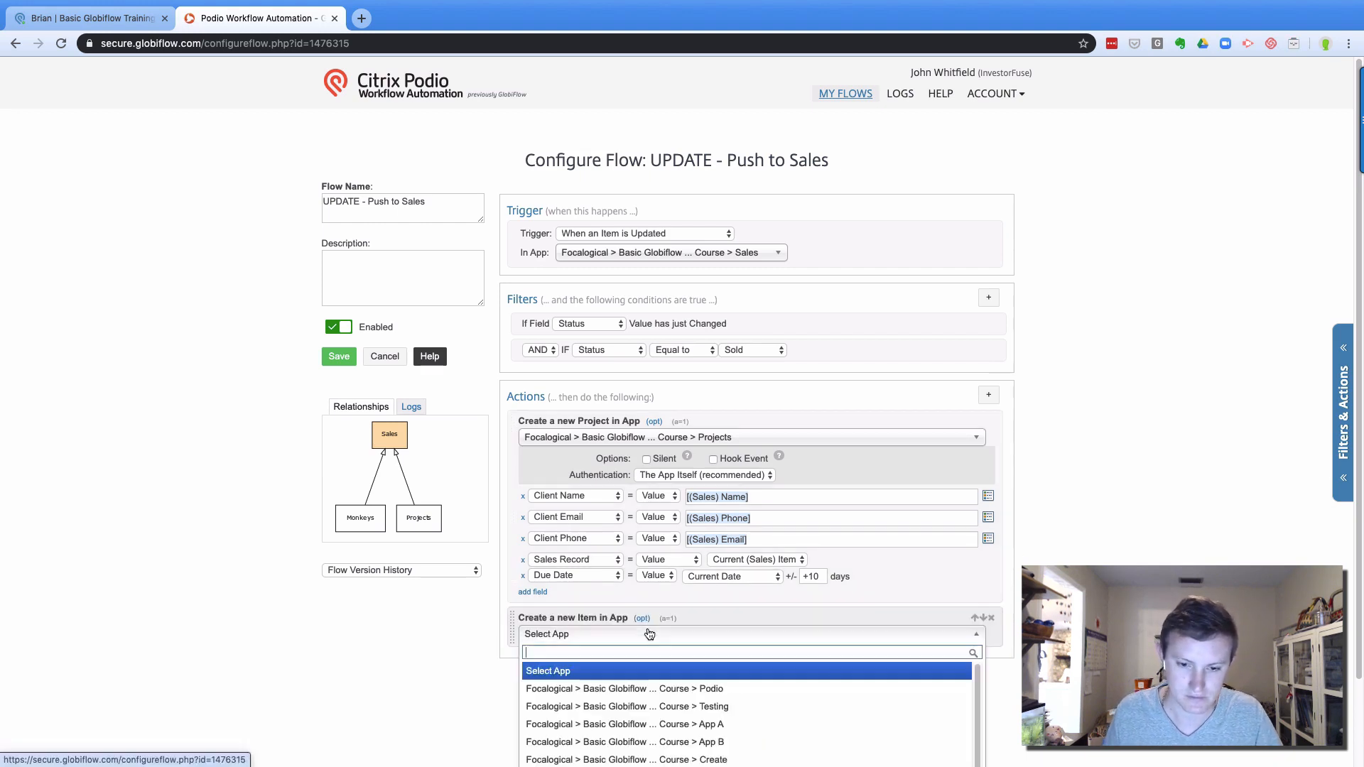
click(626, 689)
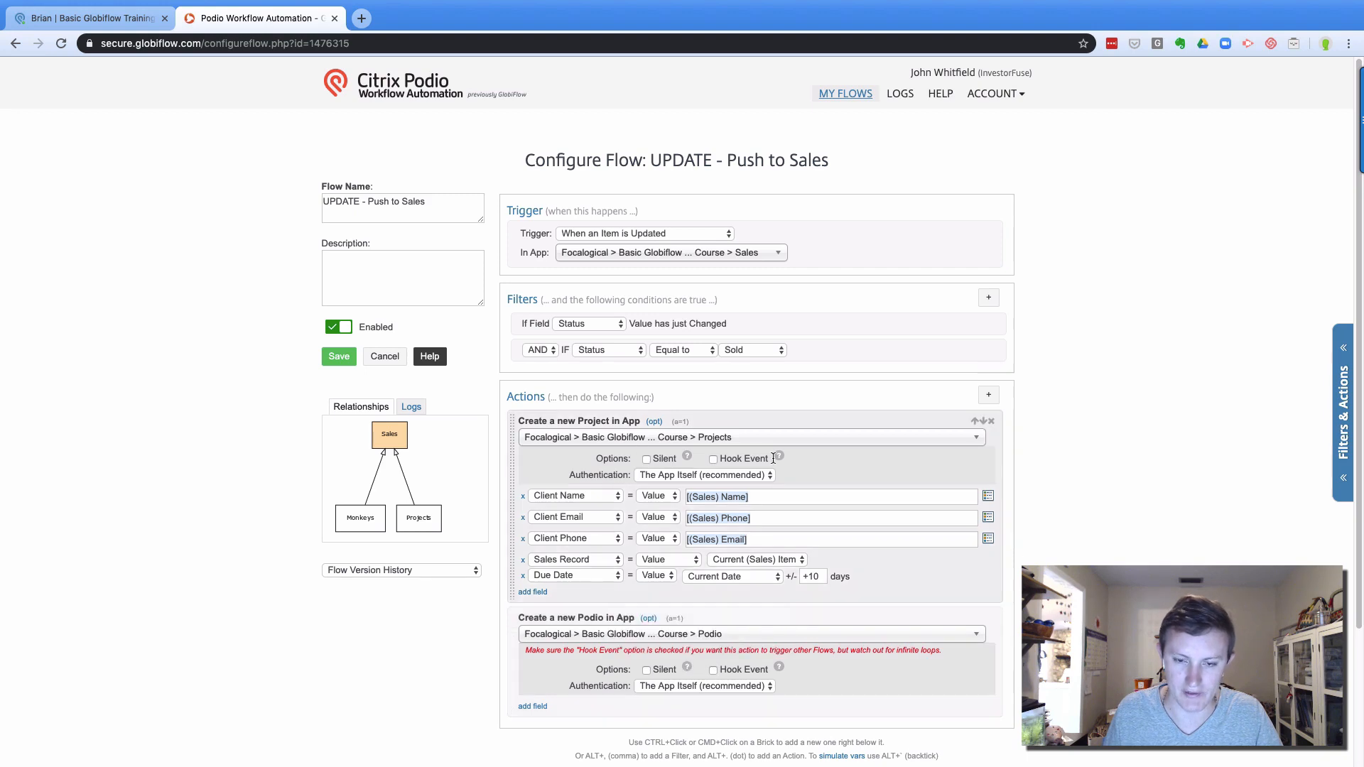
click(992, 619)
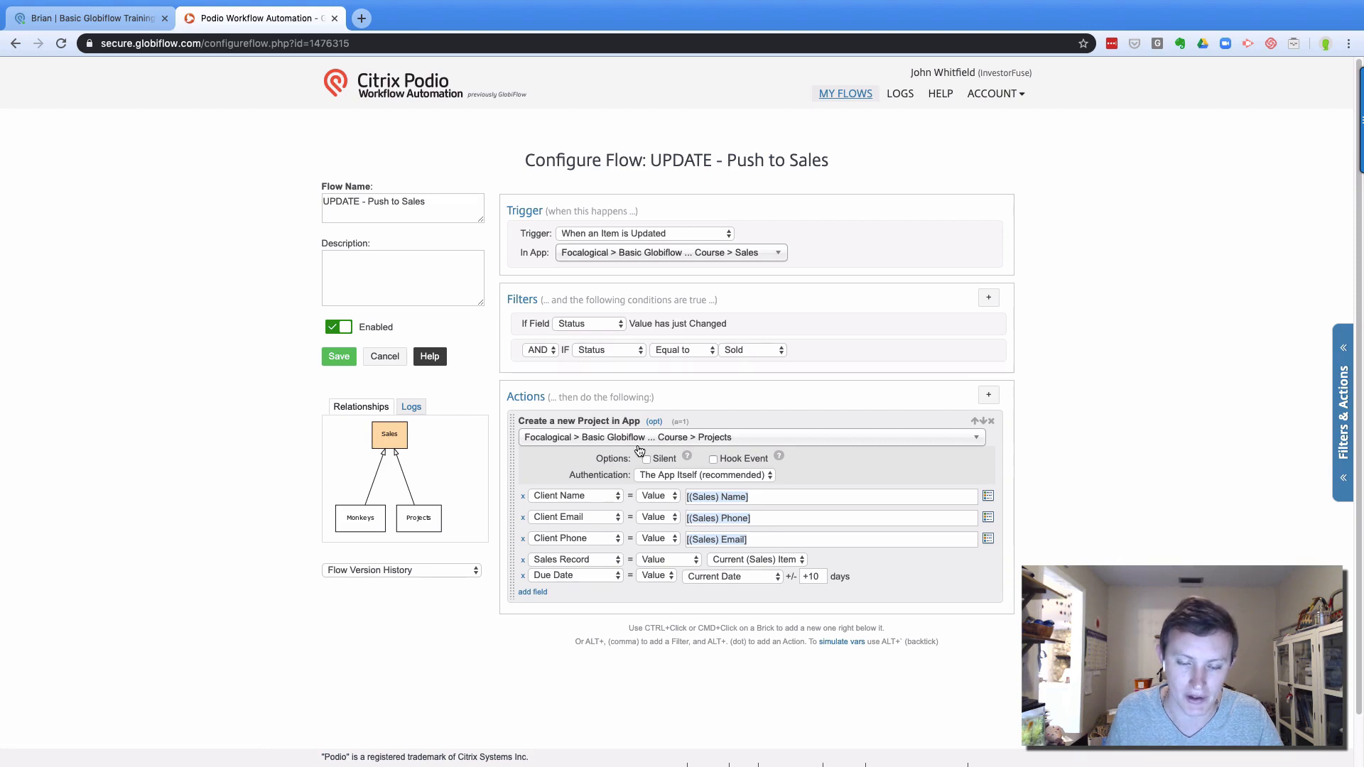
click(127, 21)
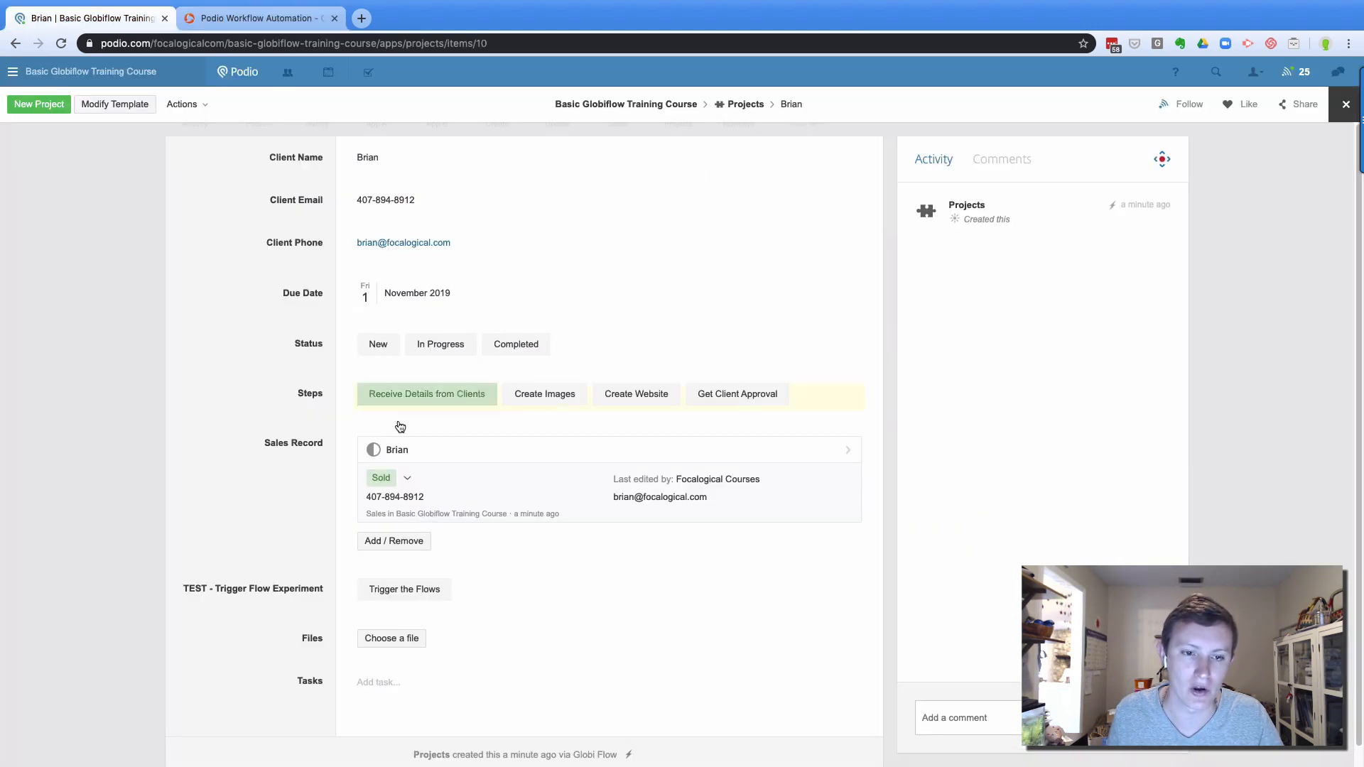
Toggle the project Status to In Progress and then back to New
click(408, 344)
click(378, 344)
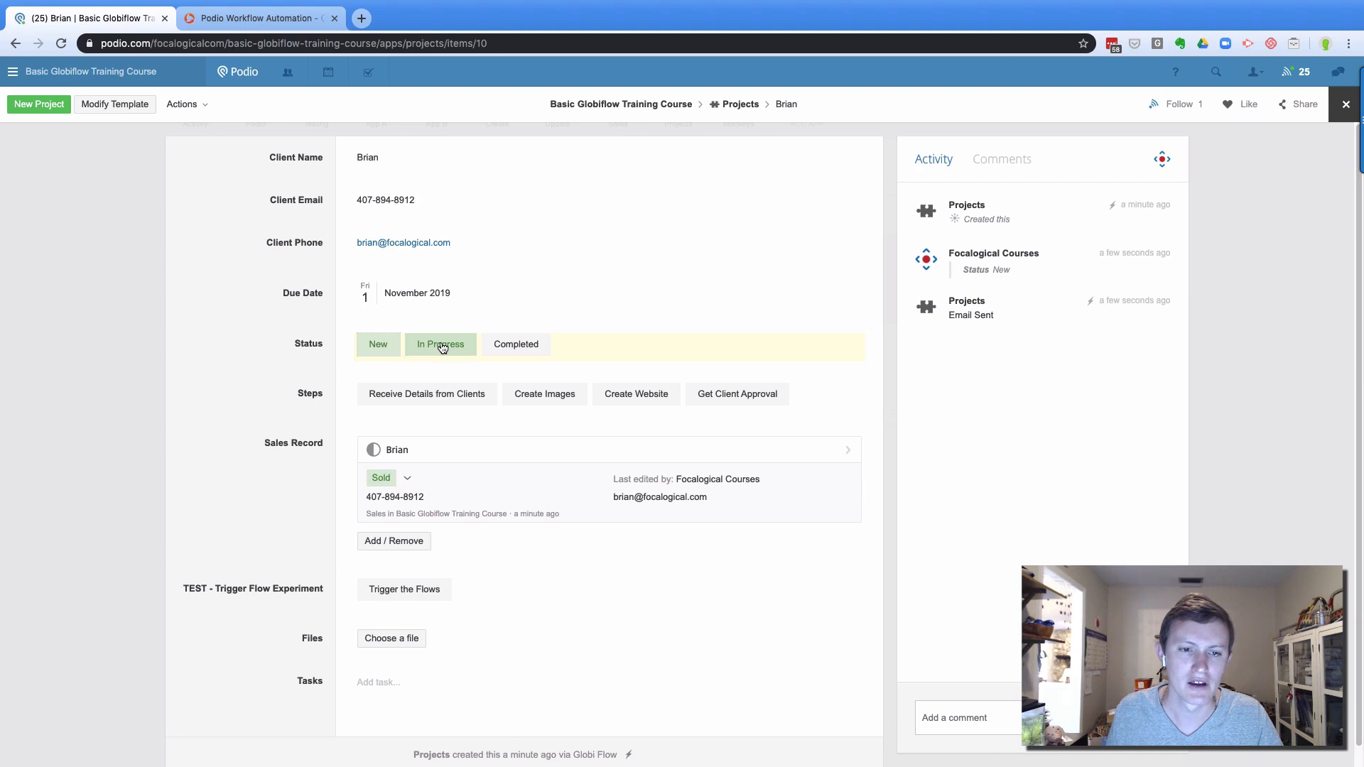
Enable Hook Event on the Create Project action, save the flow, and view the Projects flows
click(233, 19)
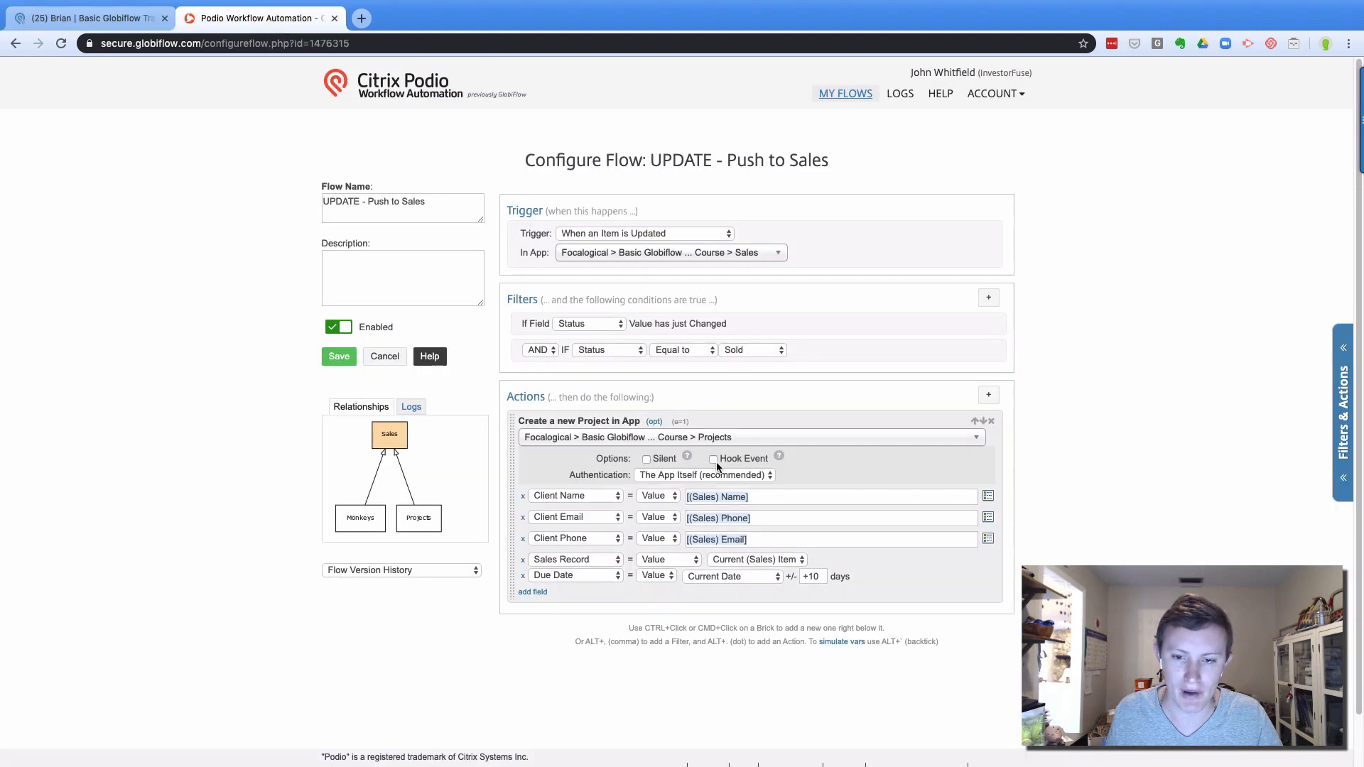
mouse_move(687, 457)
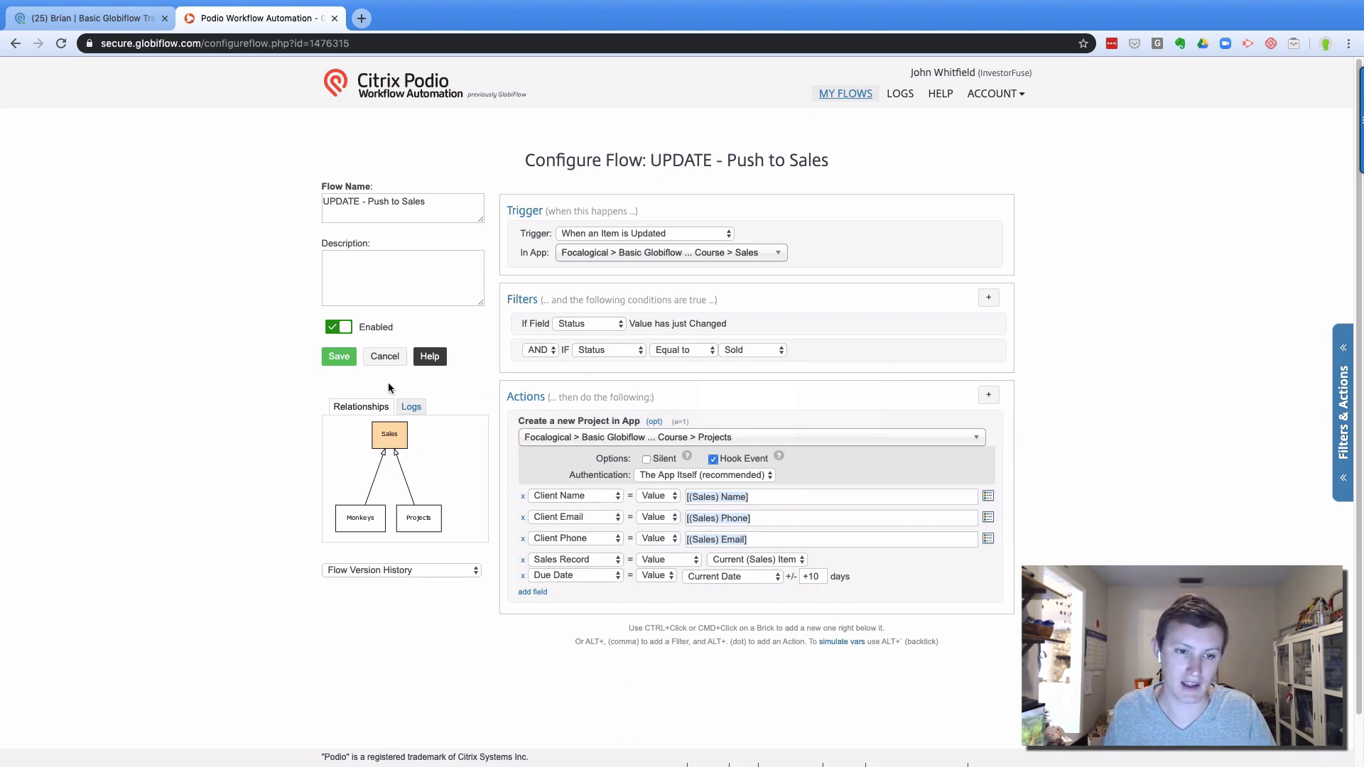
click(332, 364)
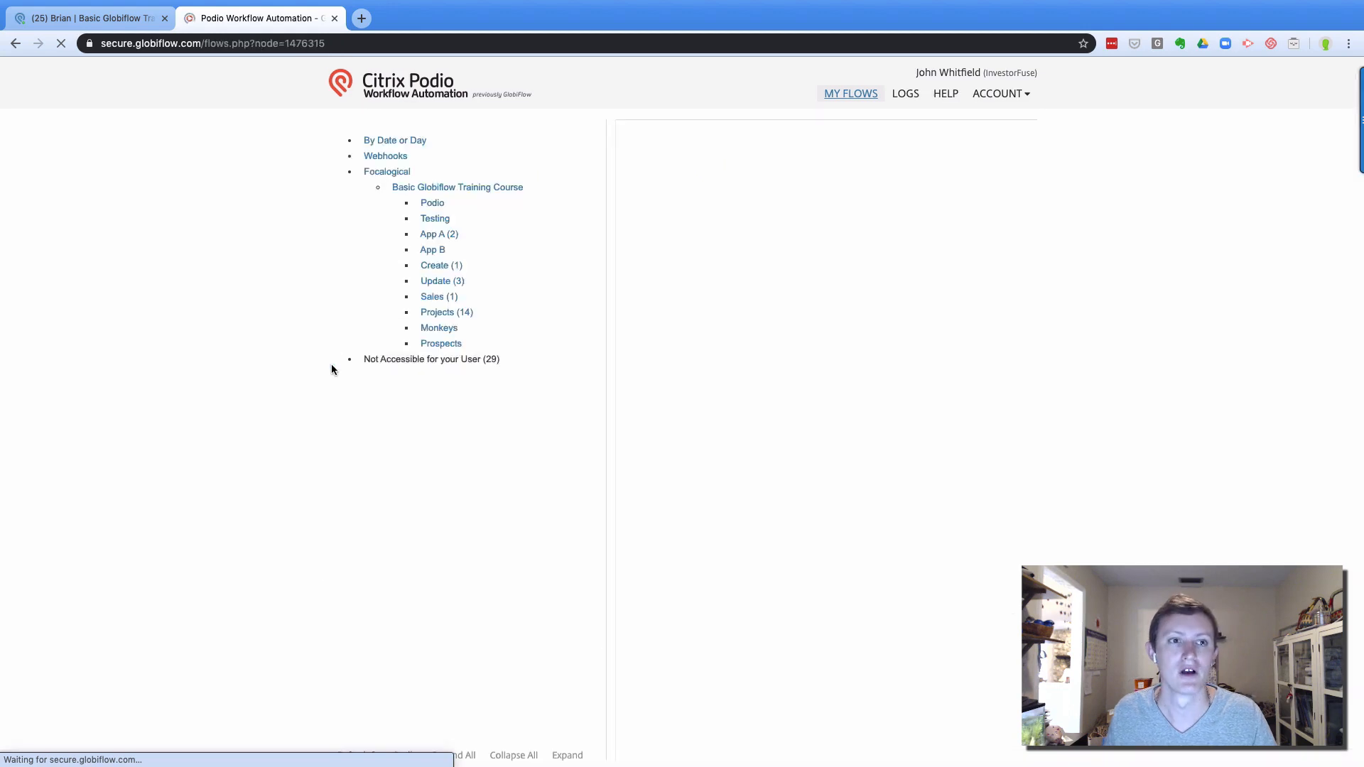
click(404, 304)
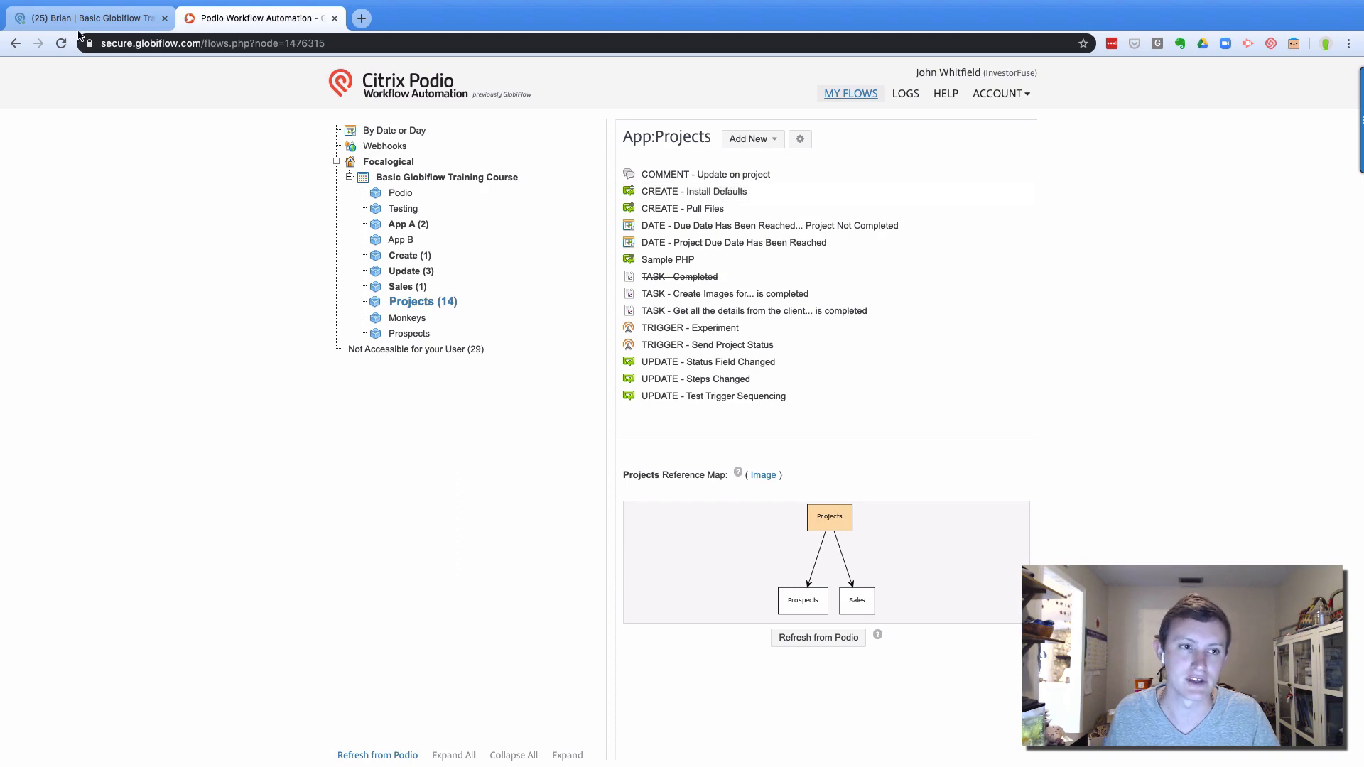
click(125, 19)
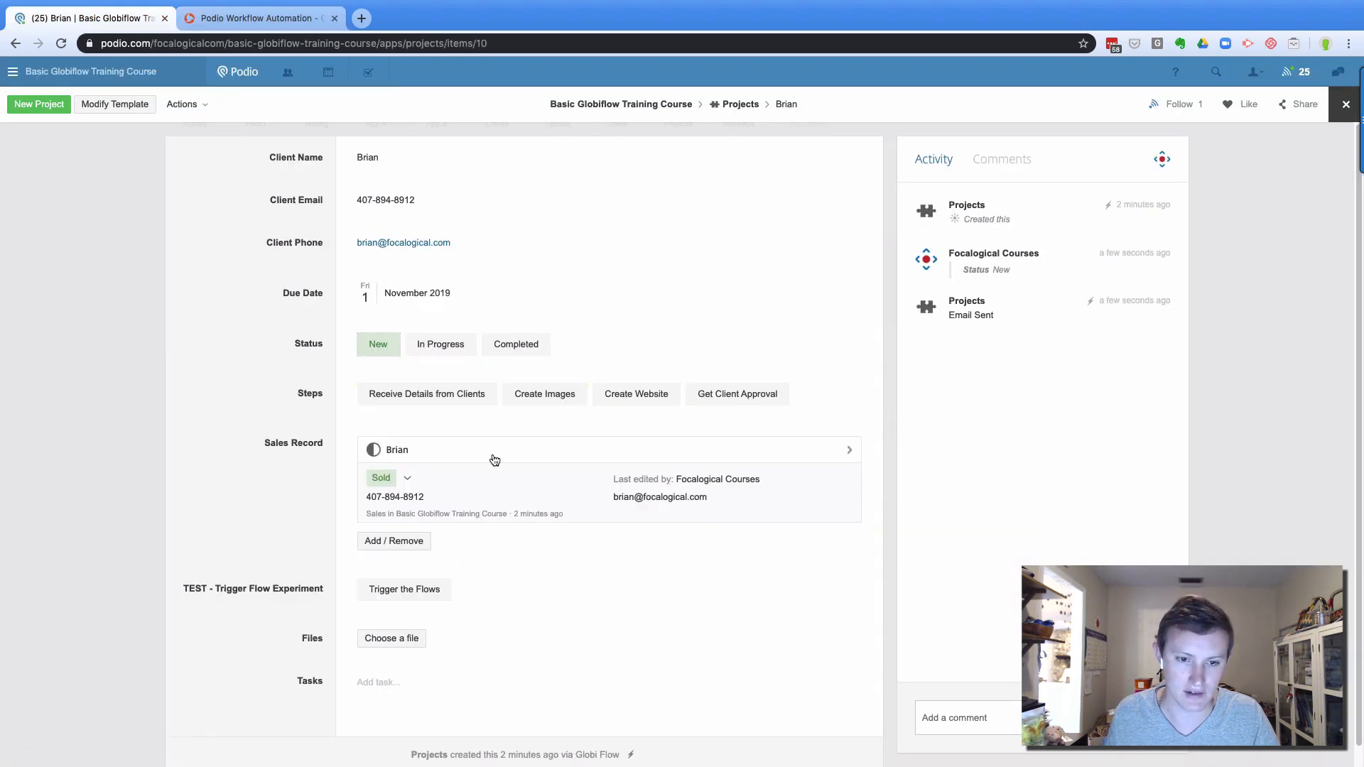
Open the Sales Record and switch its Status to In Talks, then back to Sold
click(494, 459)
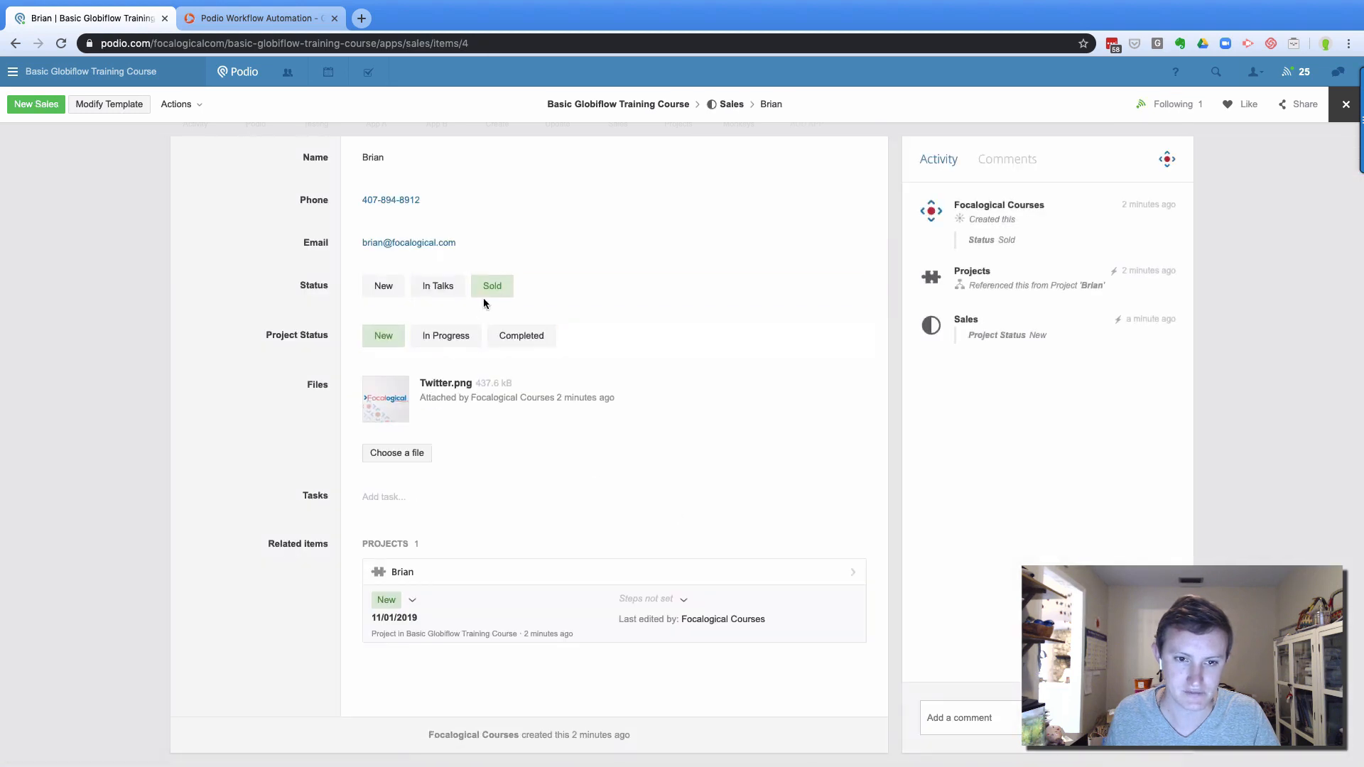
click(438, 285)
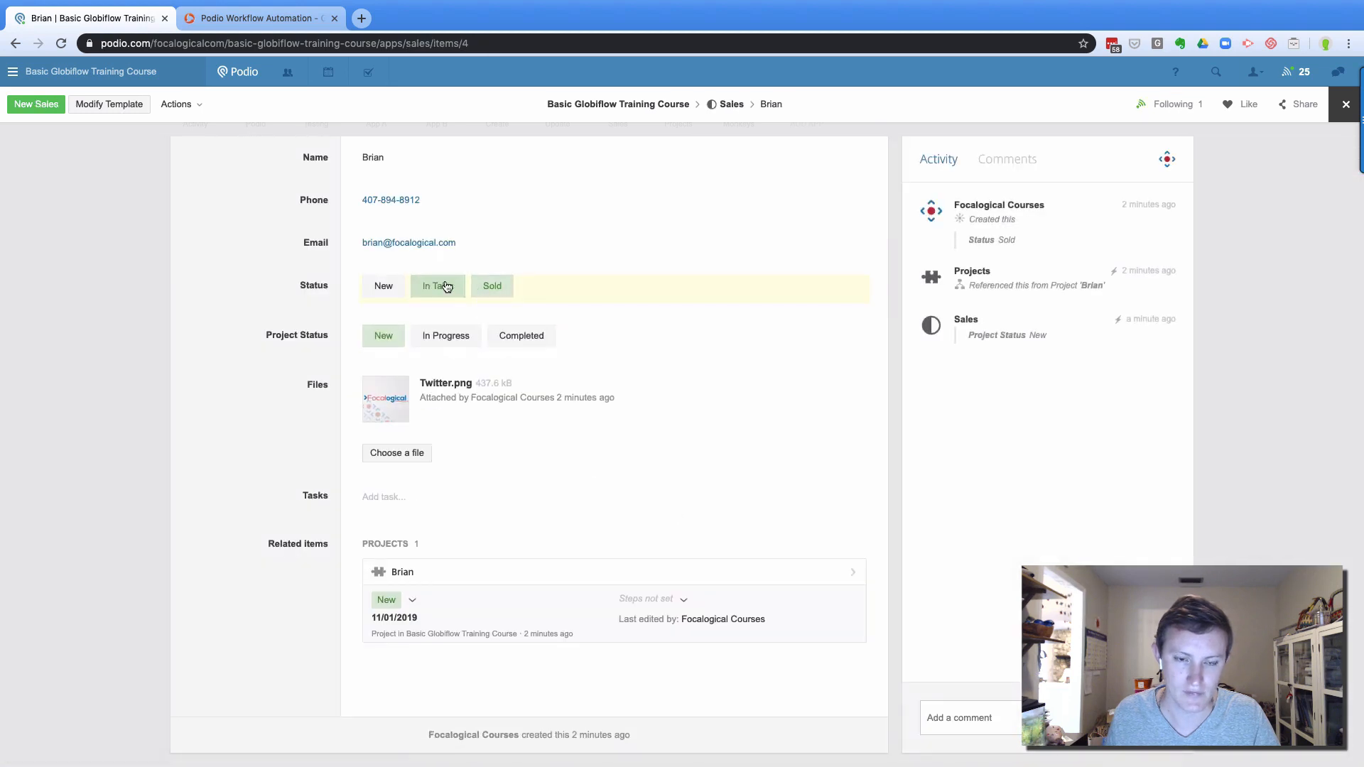
click(497, 292)
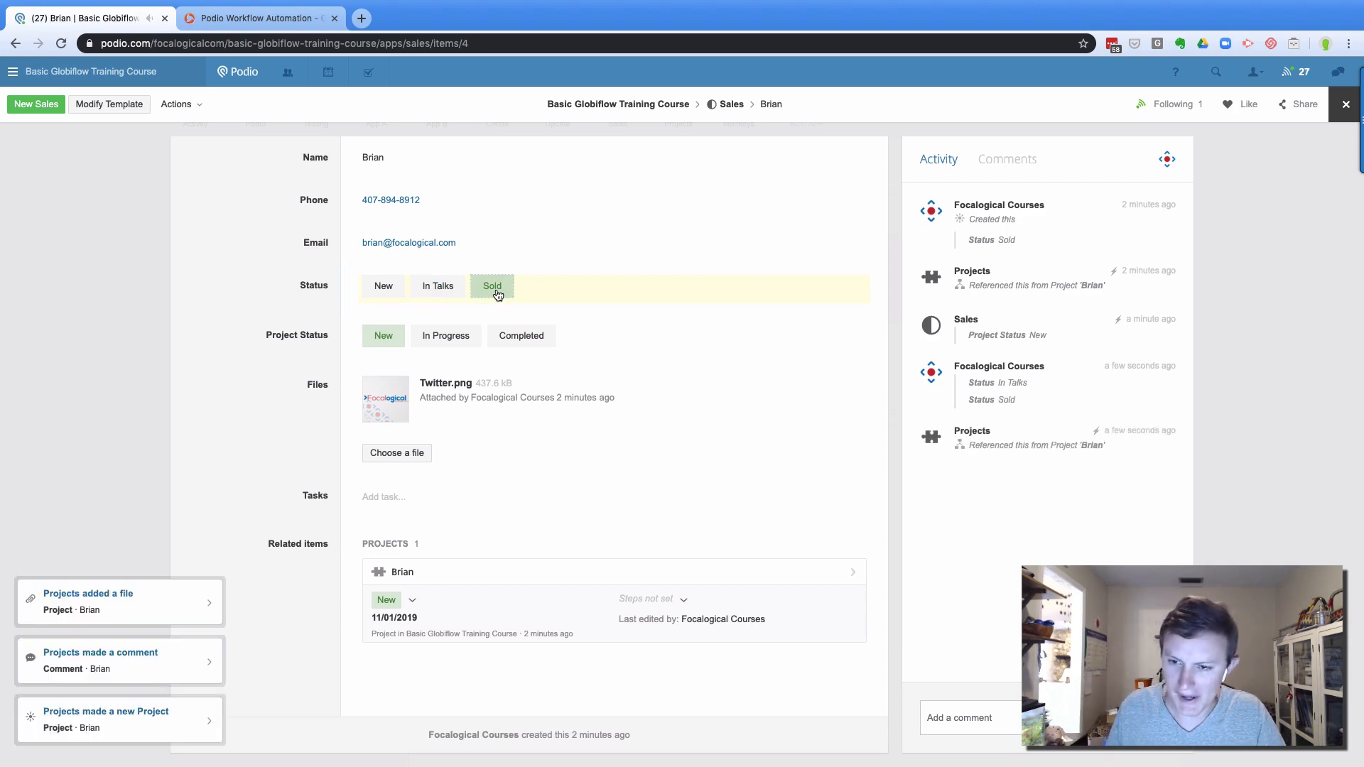
Open the newly created project, cycle its Status back to New, and close it
click(1066, 446)
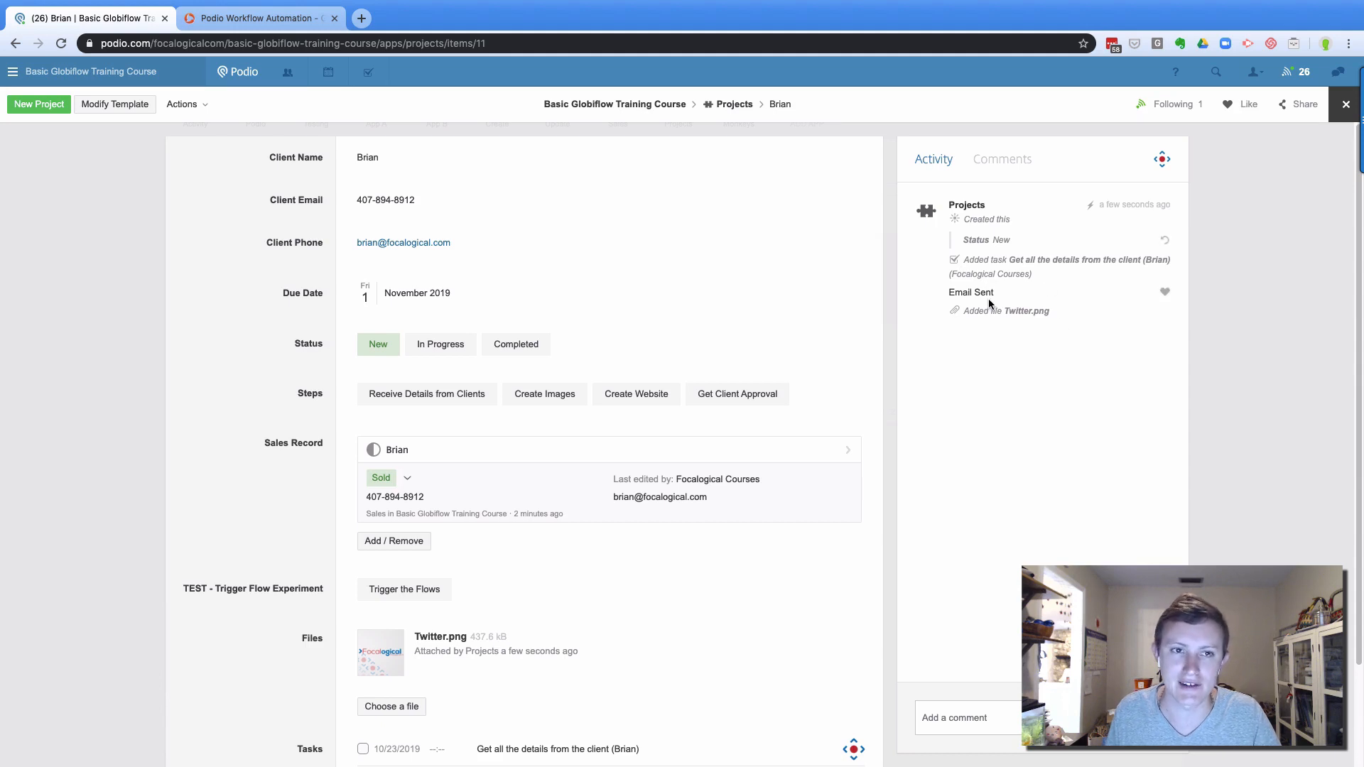
click(513, 352)
click(496, 344)
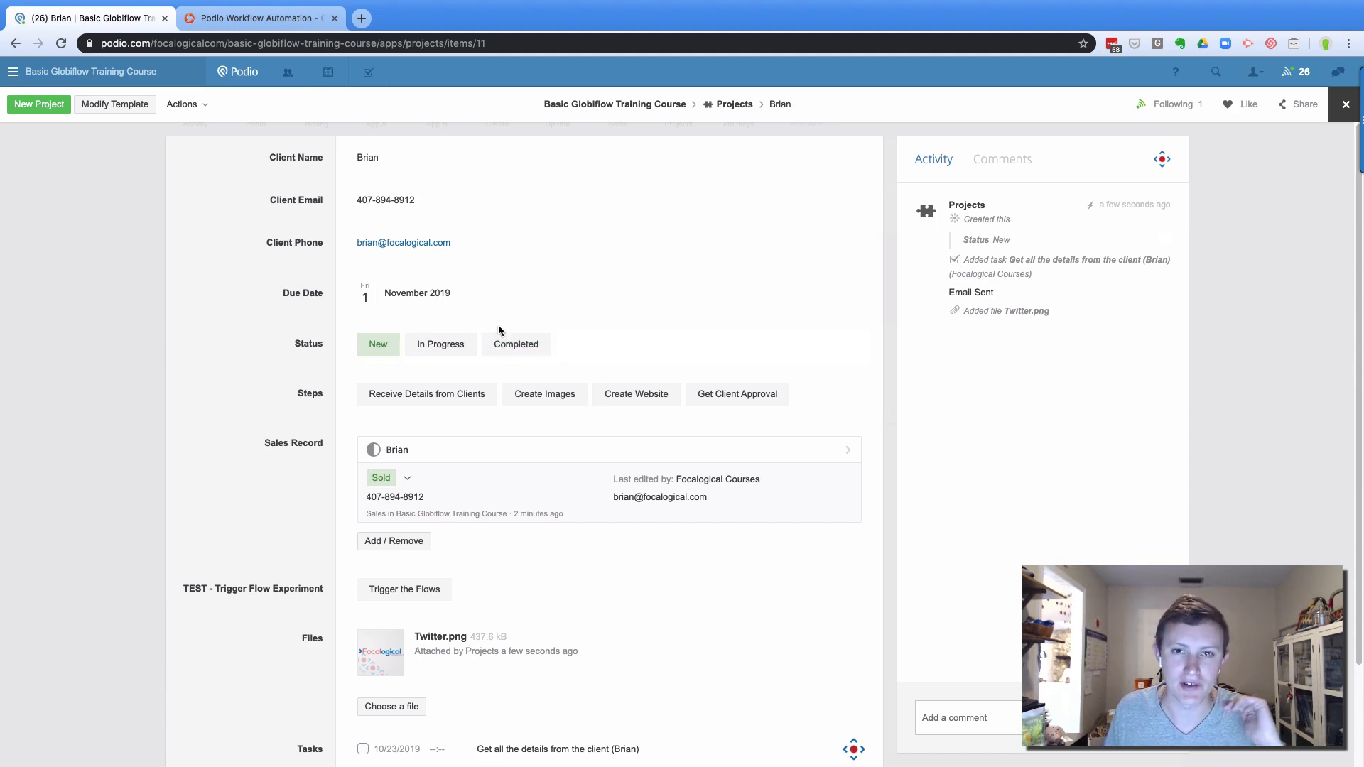
click(470, 352)
click(465, 344)
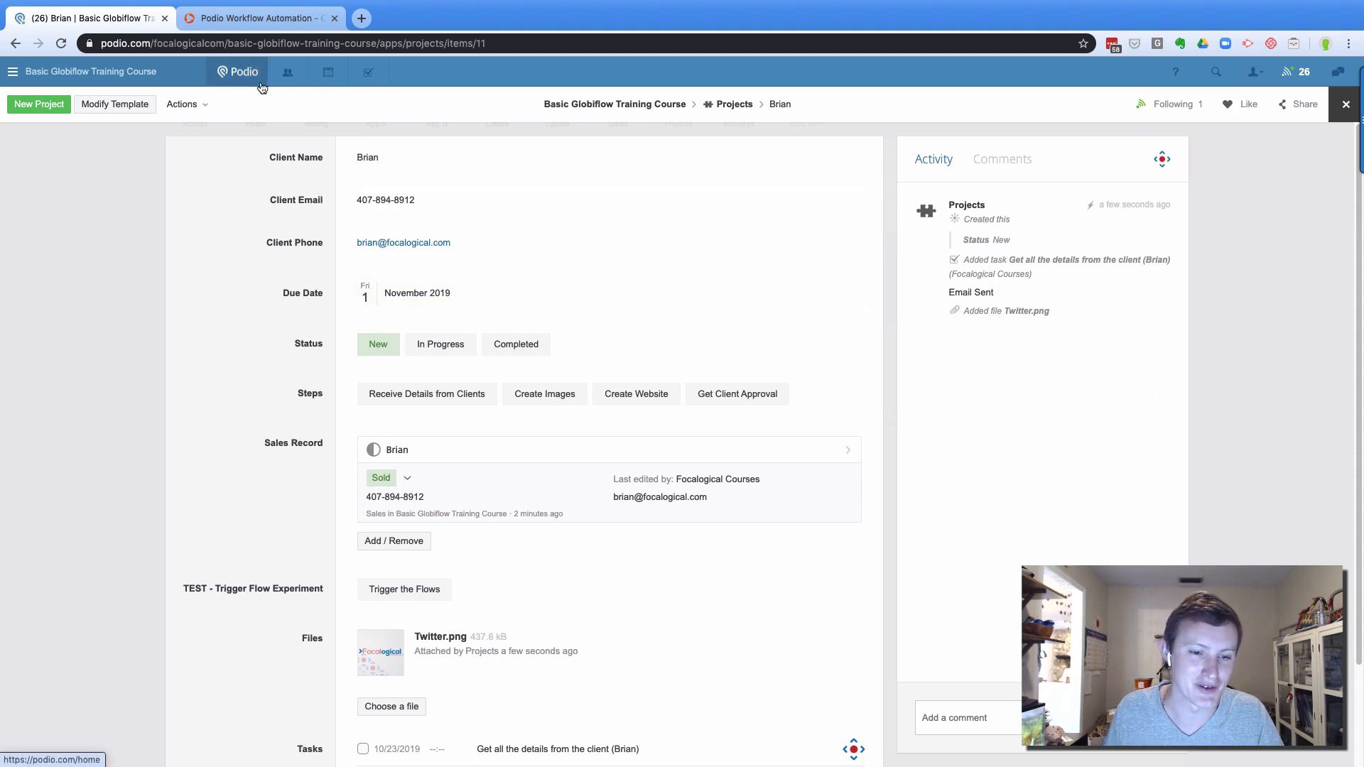
click(130, 238)
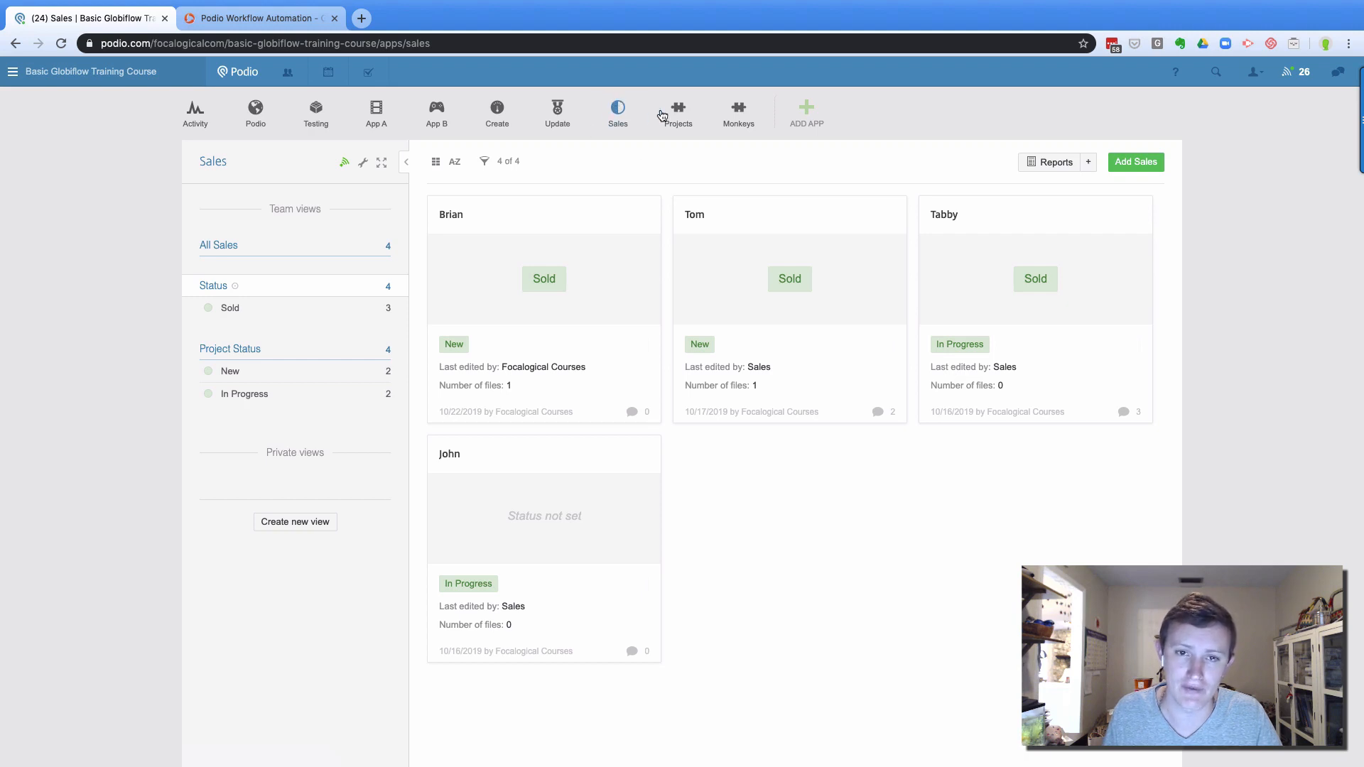
Clone the Sales app into the training course workspace
click(366, 163)
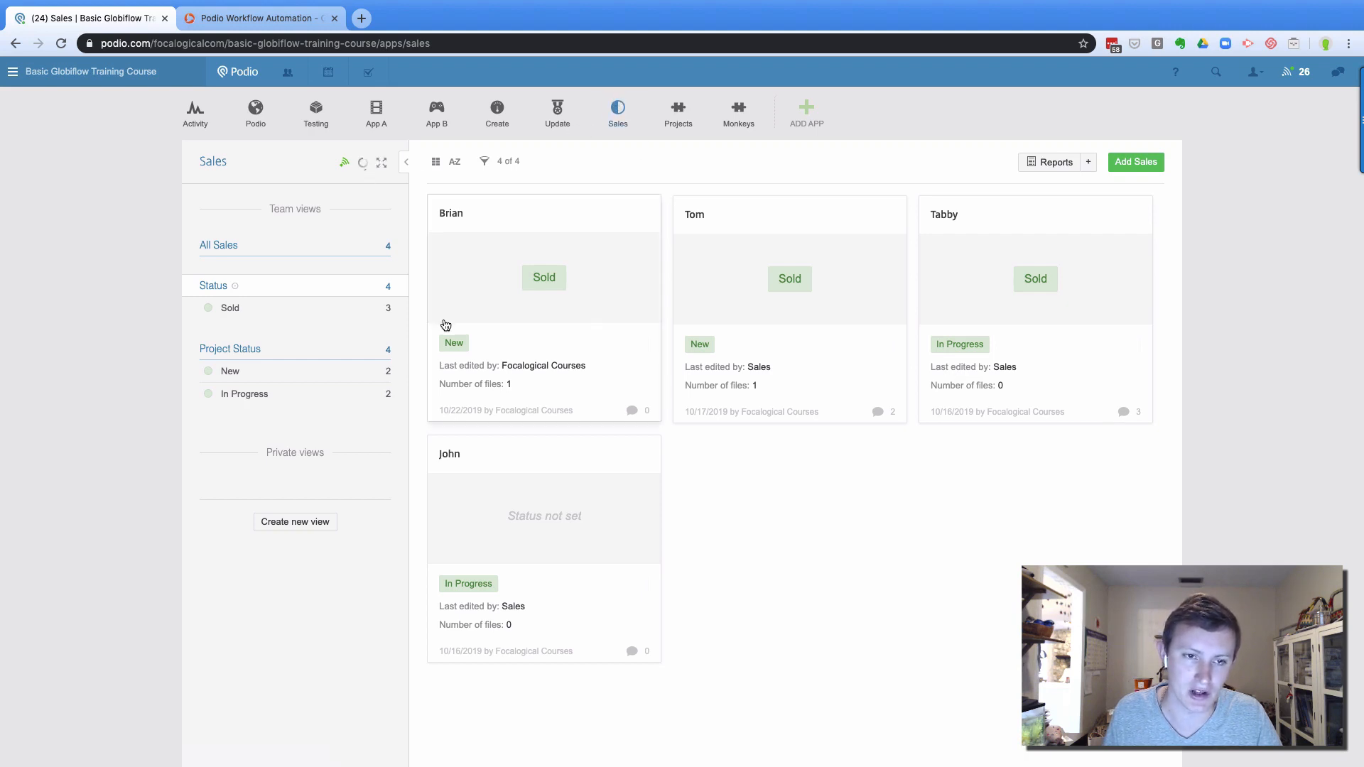
click(403, 406)
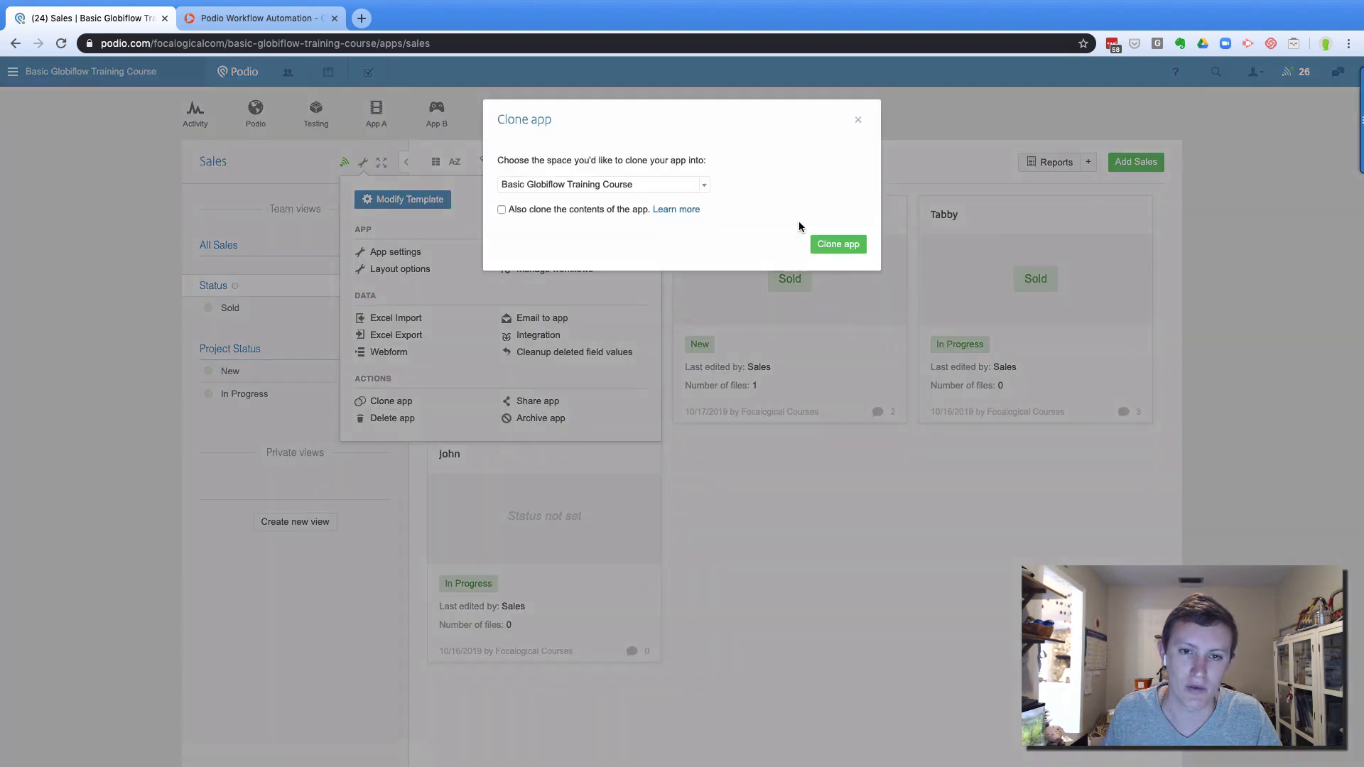
click(856, 245)
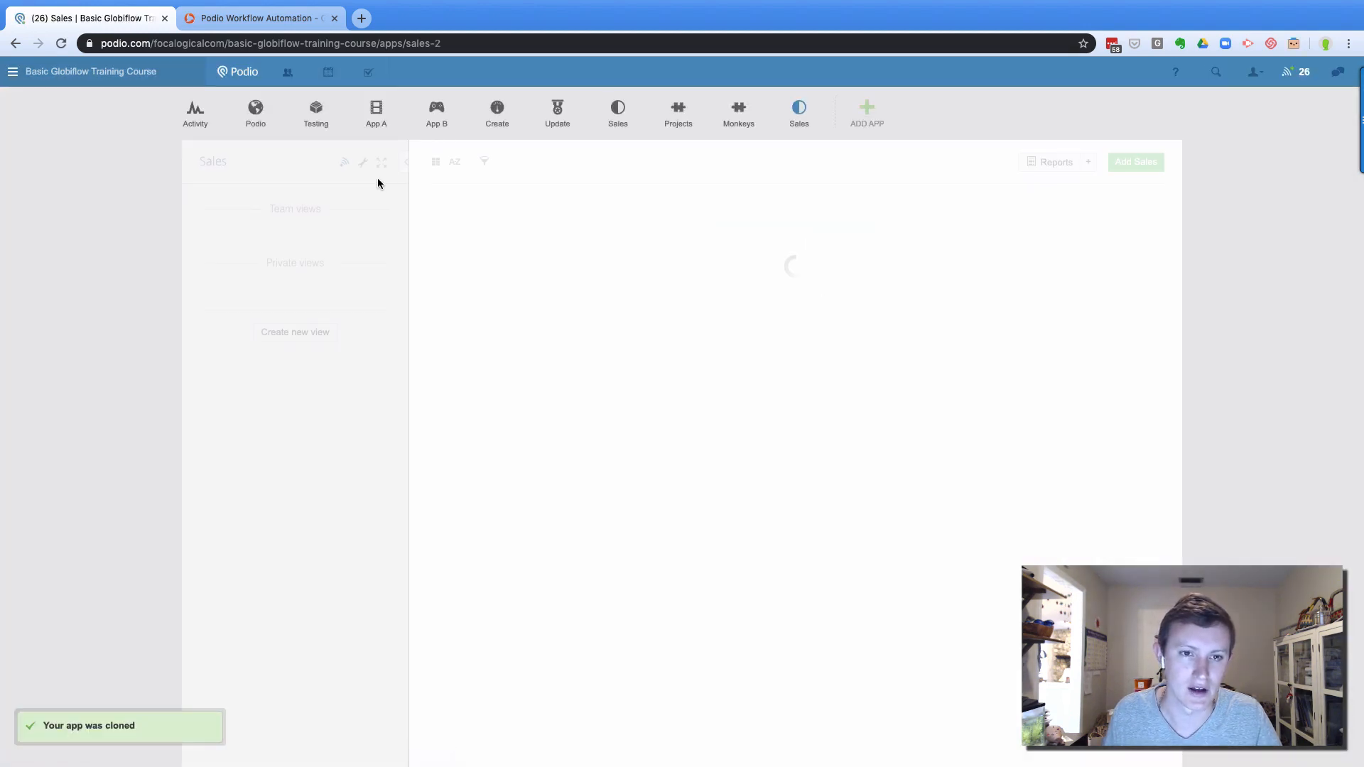
Rename the cloned app to 'Prospects' in its app settings and save
click(363, 164)
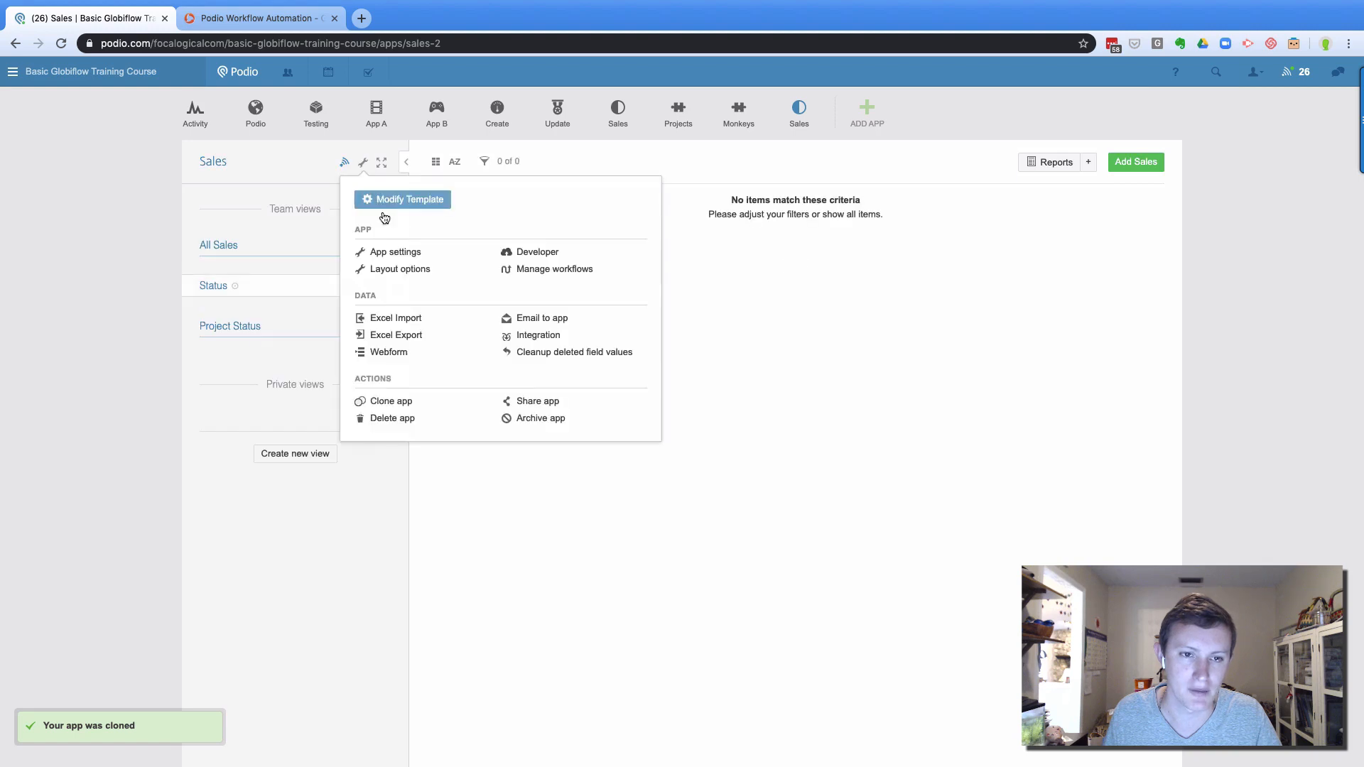
click(391, 253)
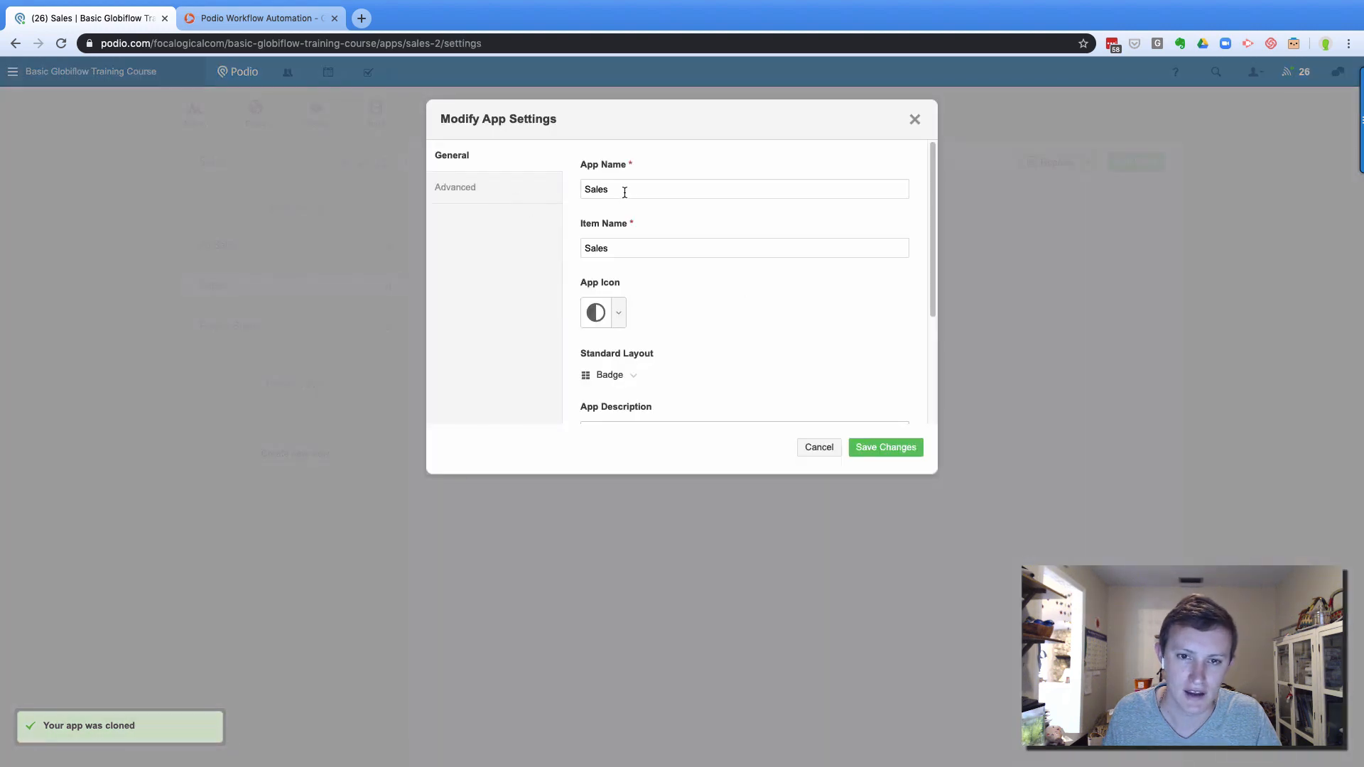
double_click(625, 189)
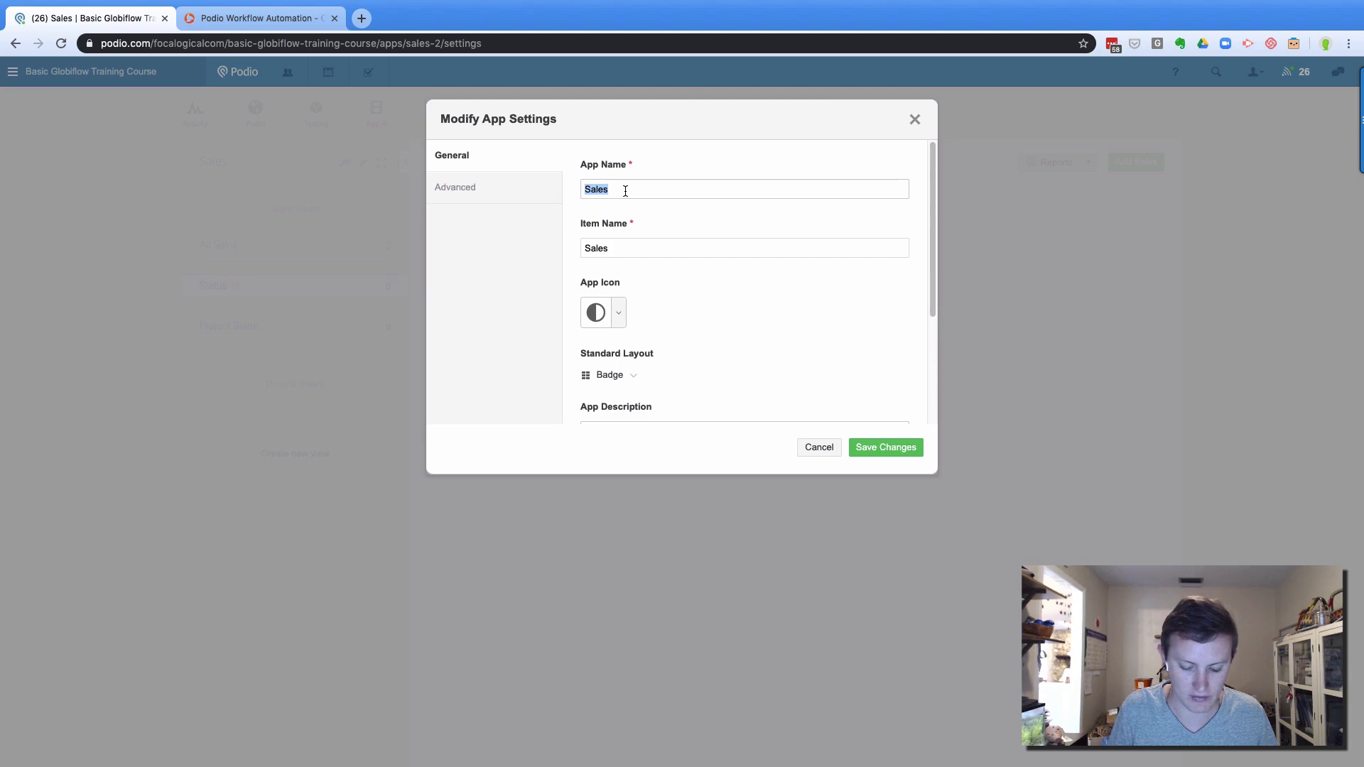
text(Prospects)
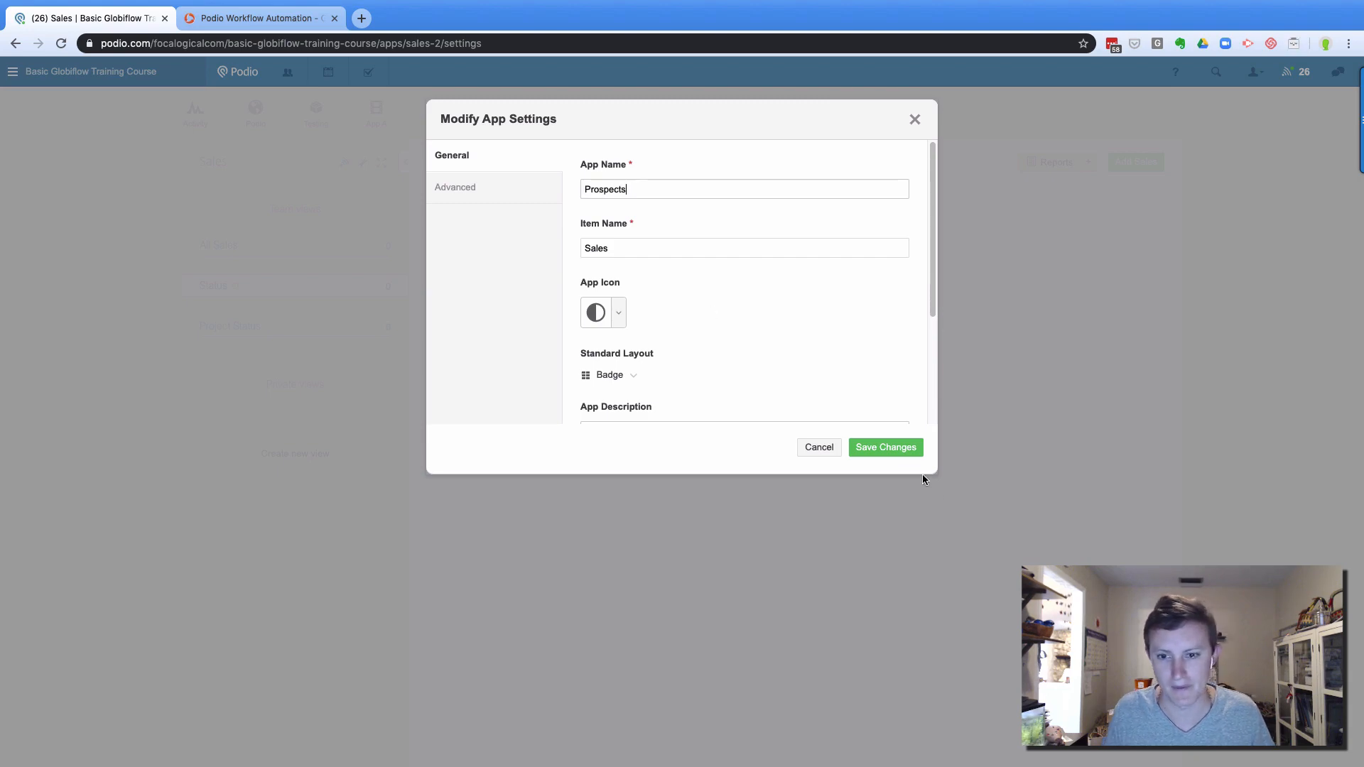
click(877, 447)
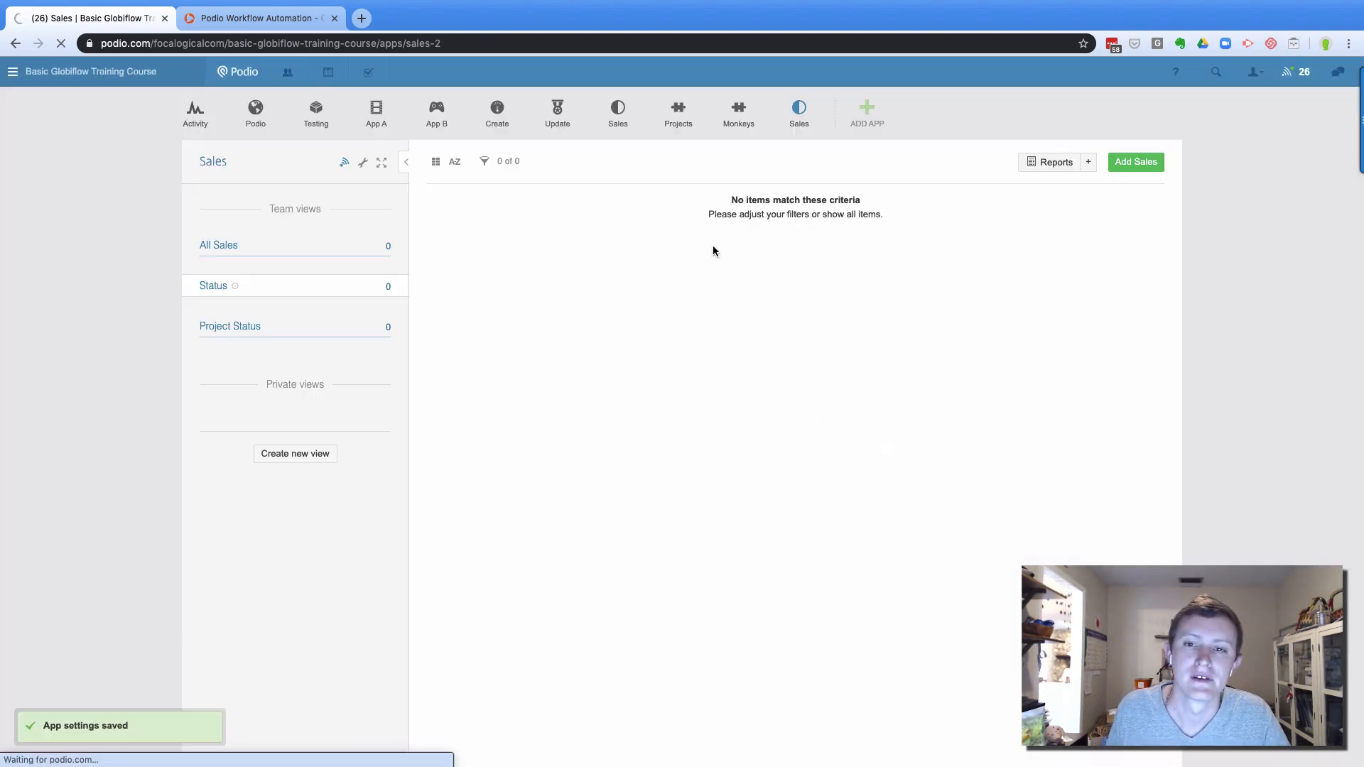
Open the Projects template and add a Relationship field referencing the Prospects app
click(677, 126)
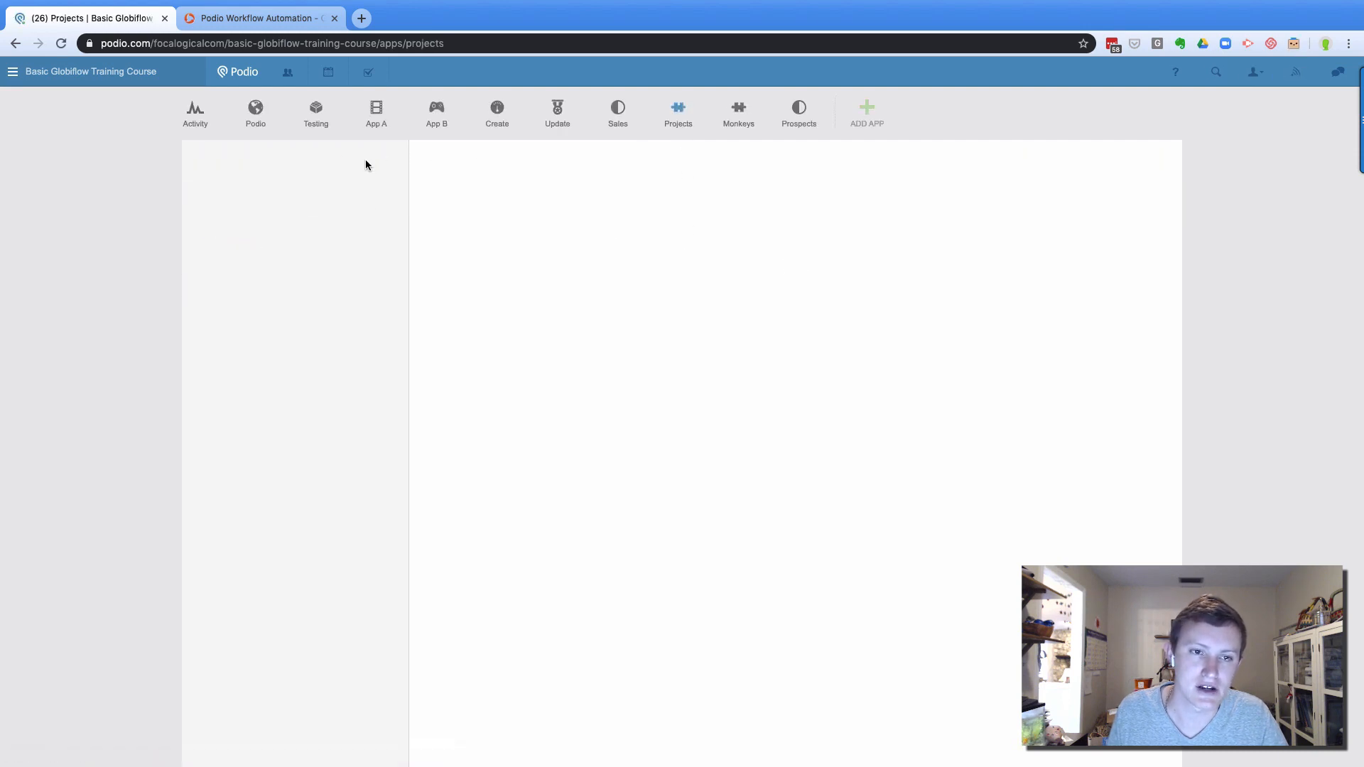
click(363, 162)
click(407, 199)
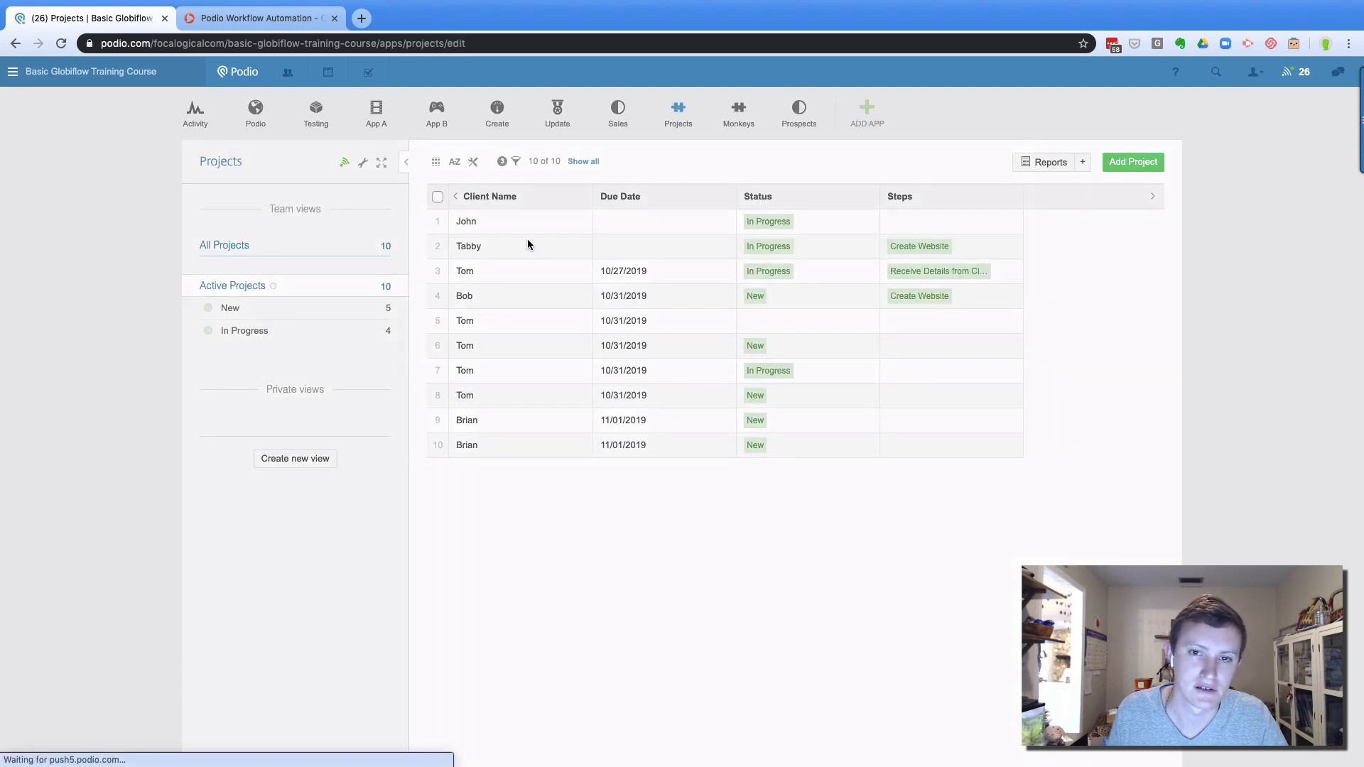
scroll(539, 371, left, 5)
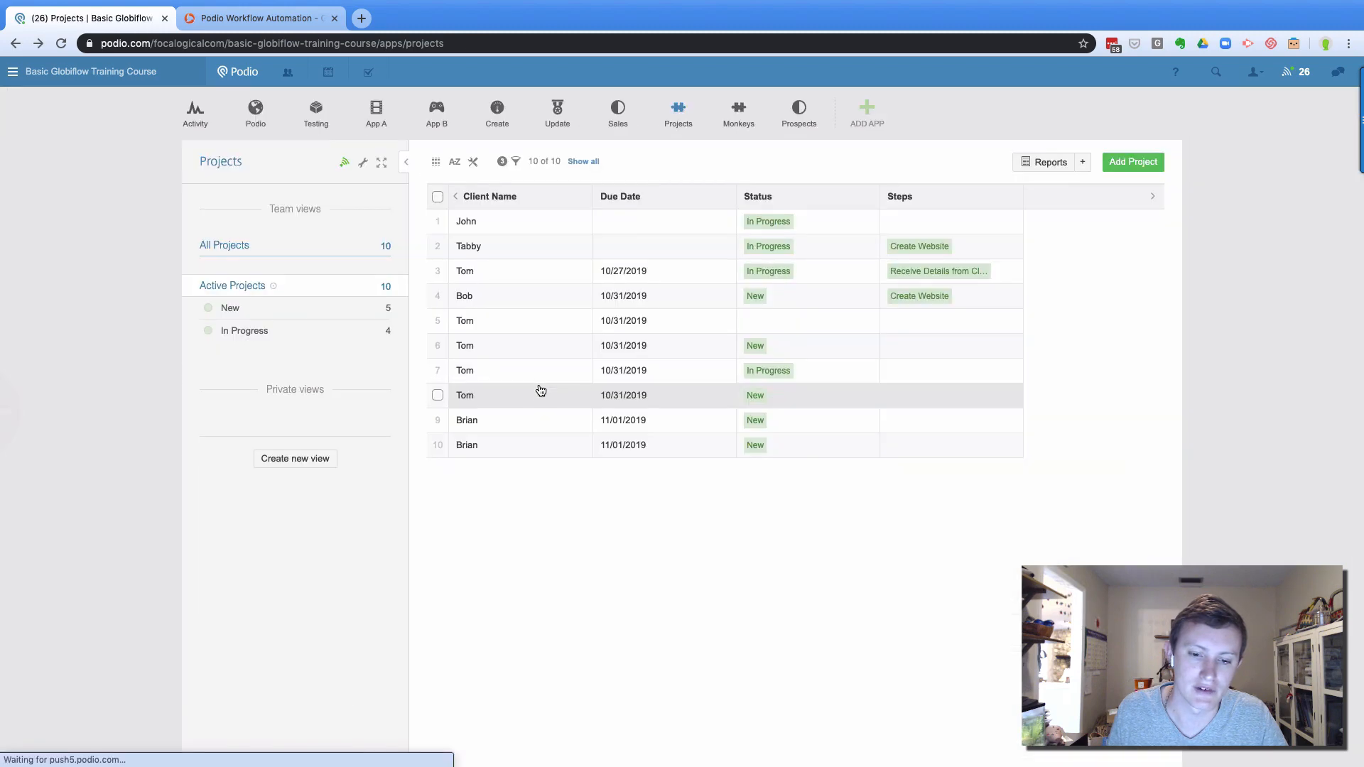
click(361, 167)
click(419, 202)
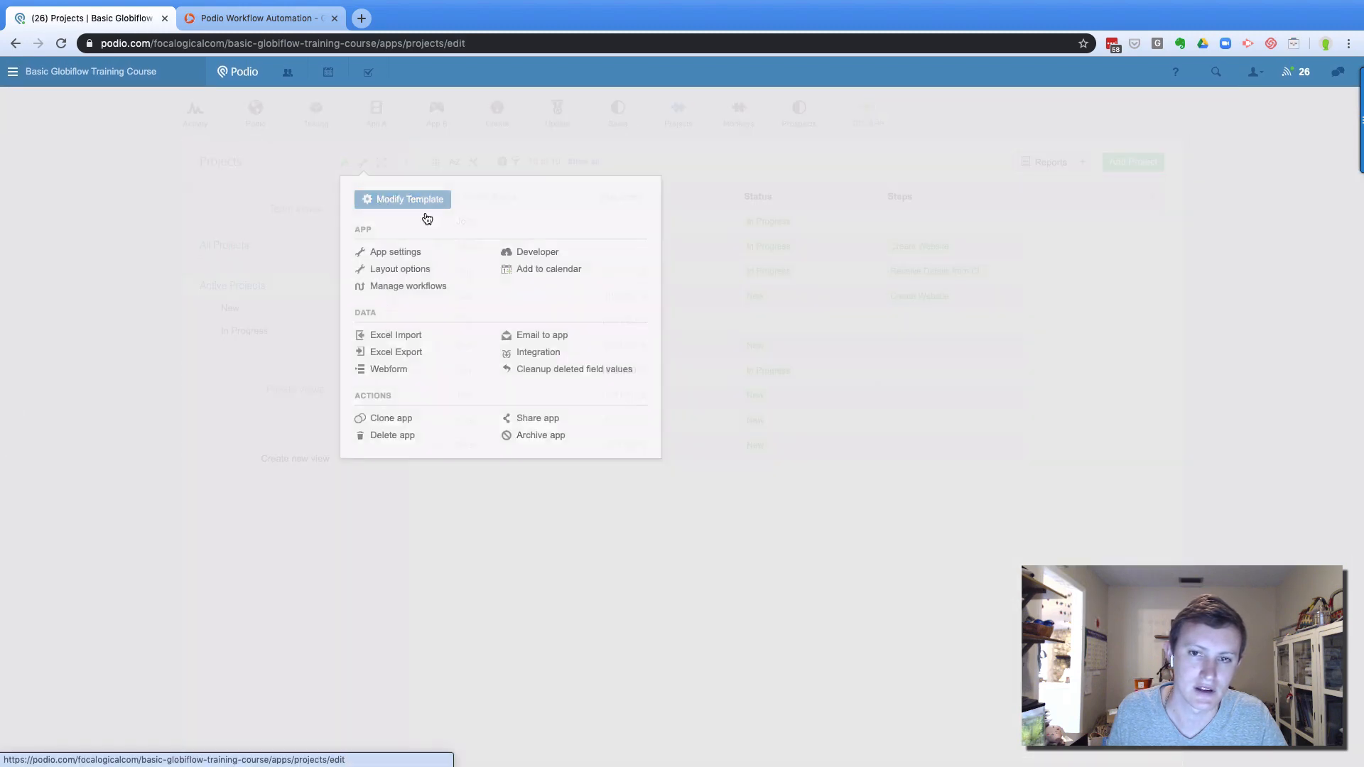
scroll(566, 316, down, 5)
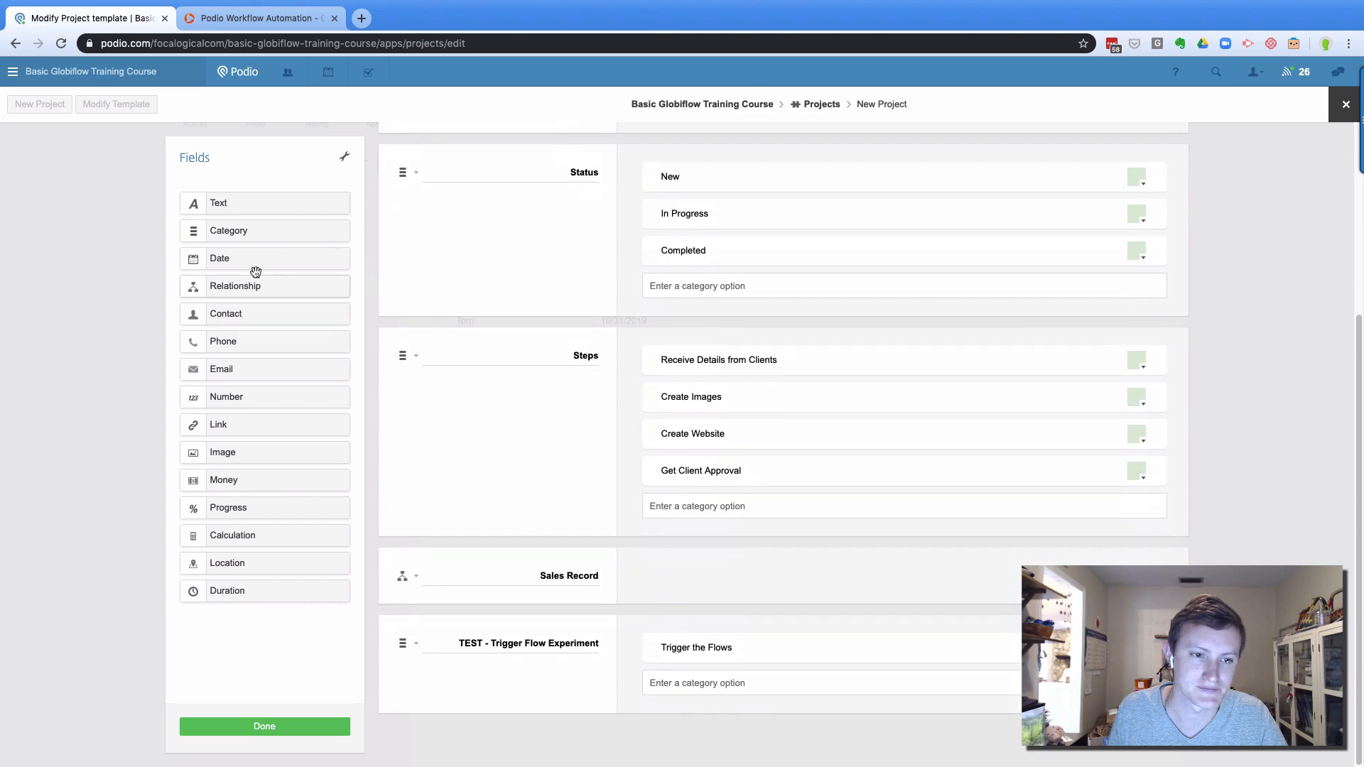
drag(242, 285, 564, 638)
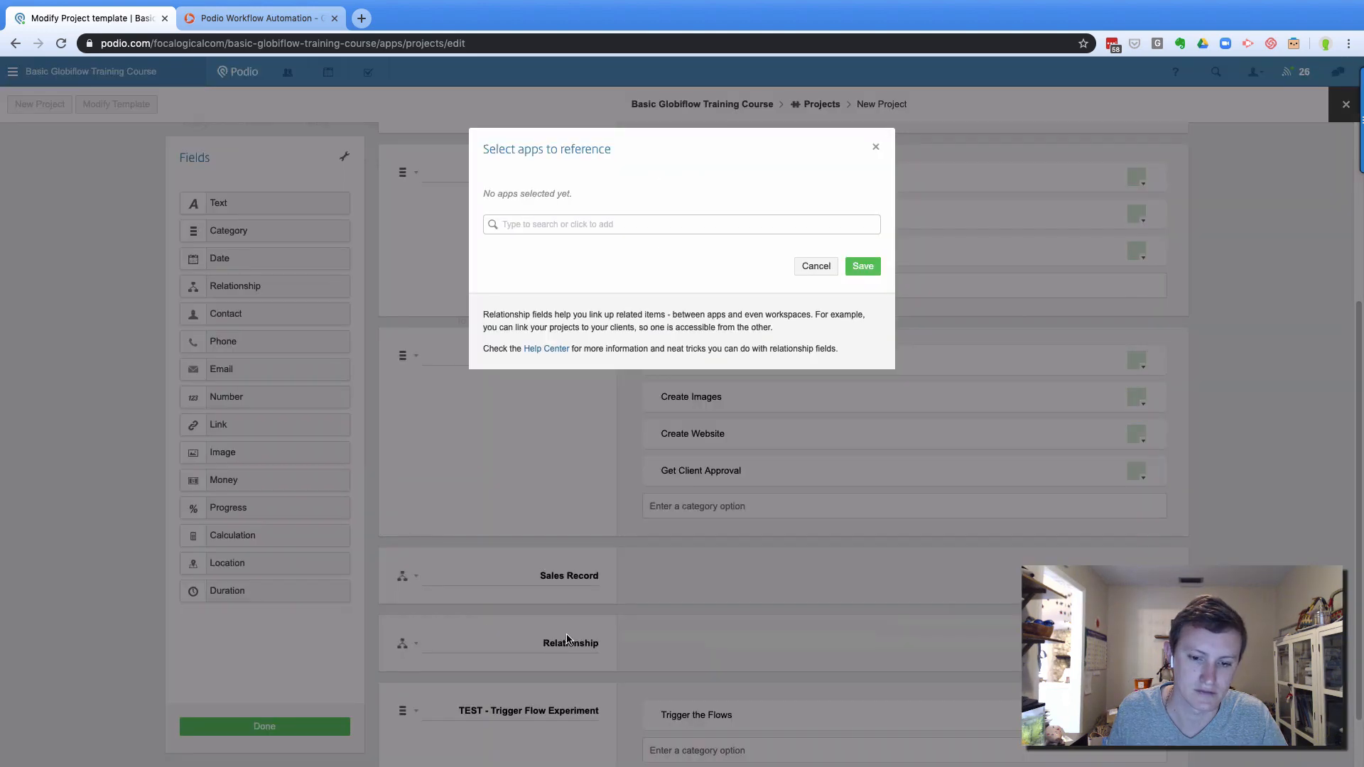
click(541, 220)
text(prospe)
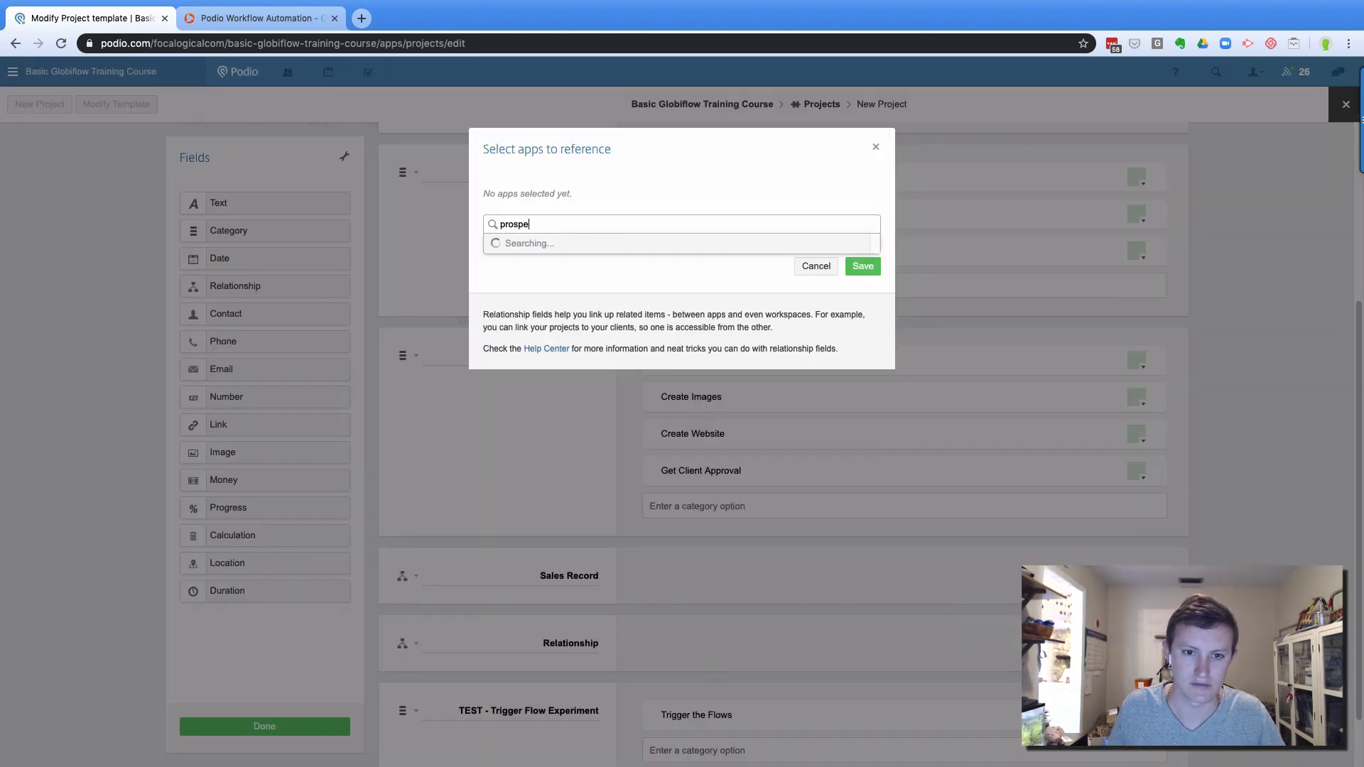
click(698, 256)
click(863, 265)
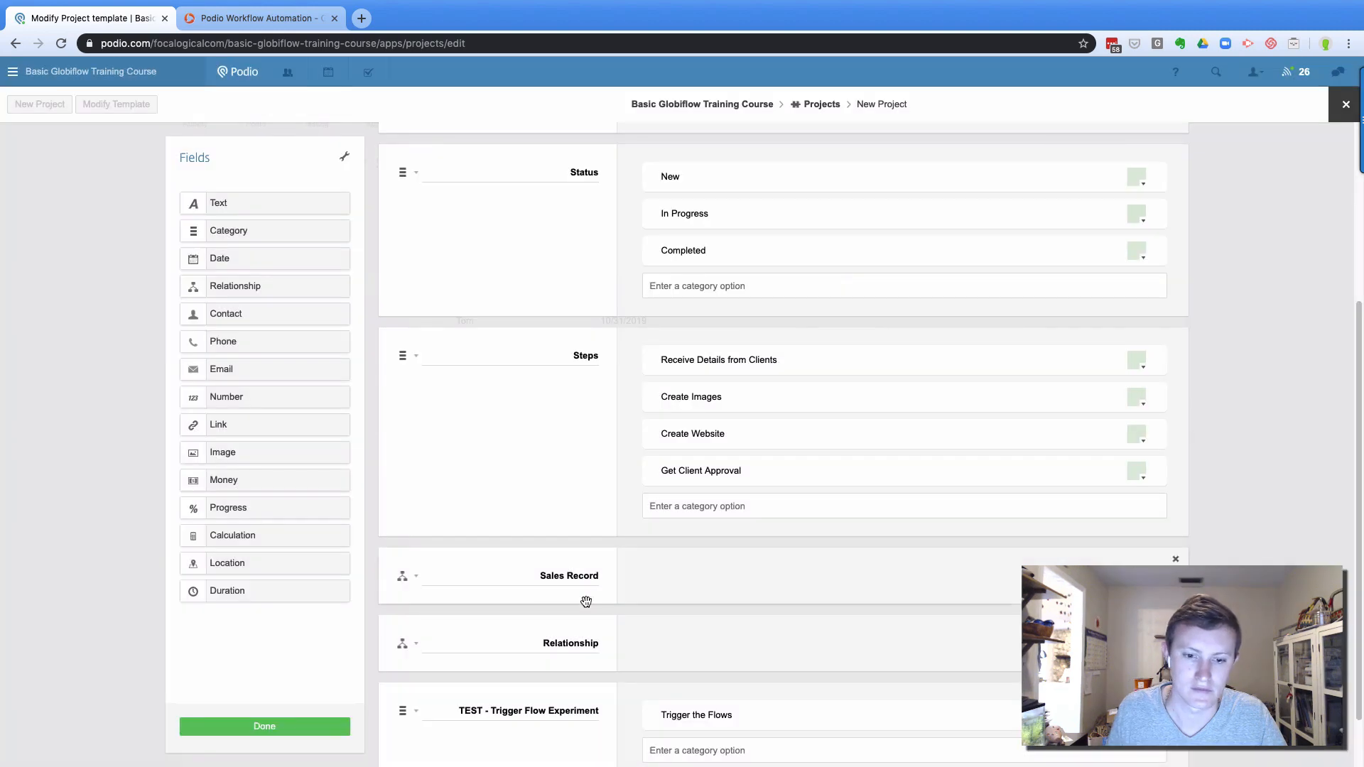
Label the new relationship field 'Prospects Record' and save the Projects template
double_click(576, 644)
text(Prospec)
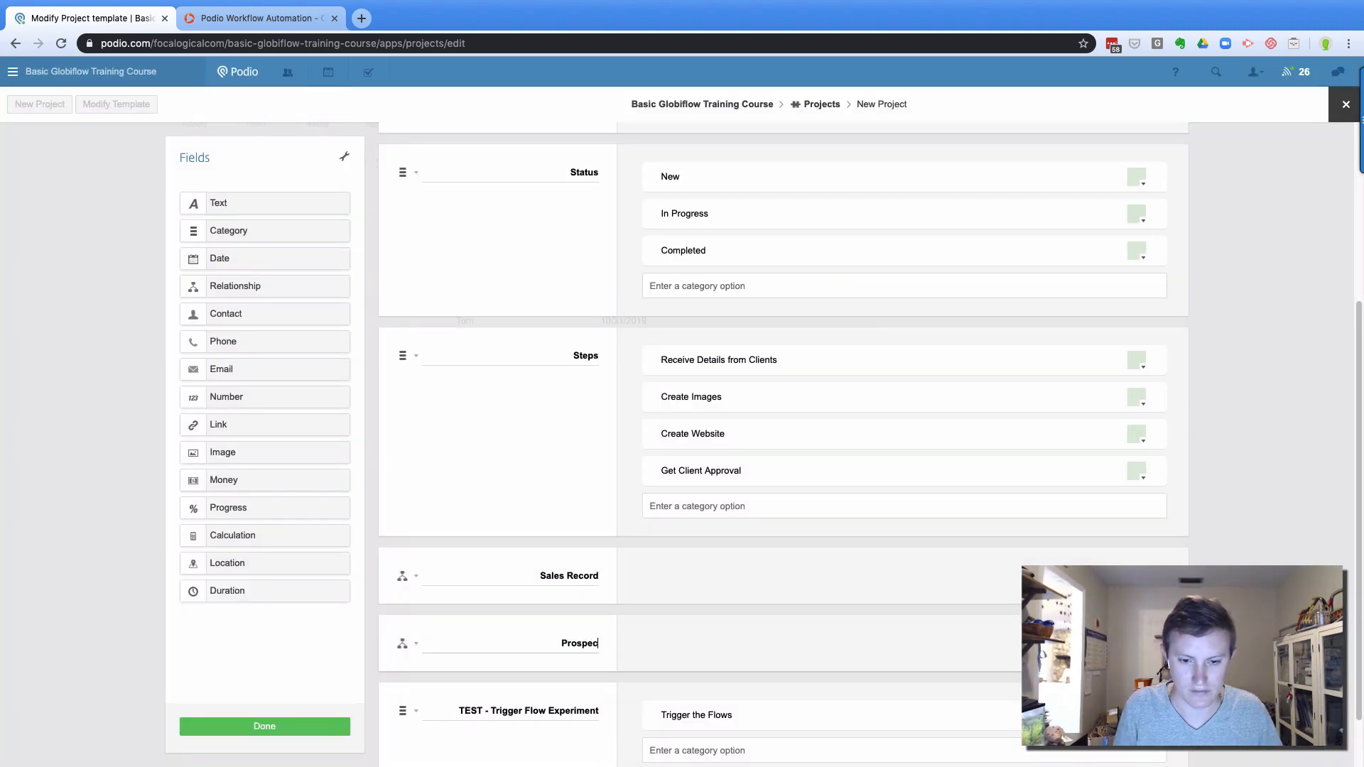
text(tsils)
key(BackSpace)
key(BackSpace)
key(BackSpace)
text(REcord)
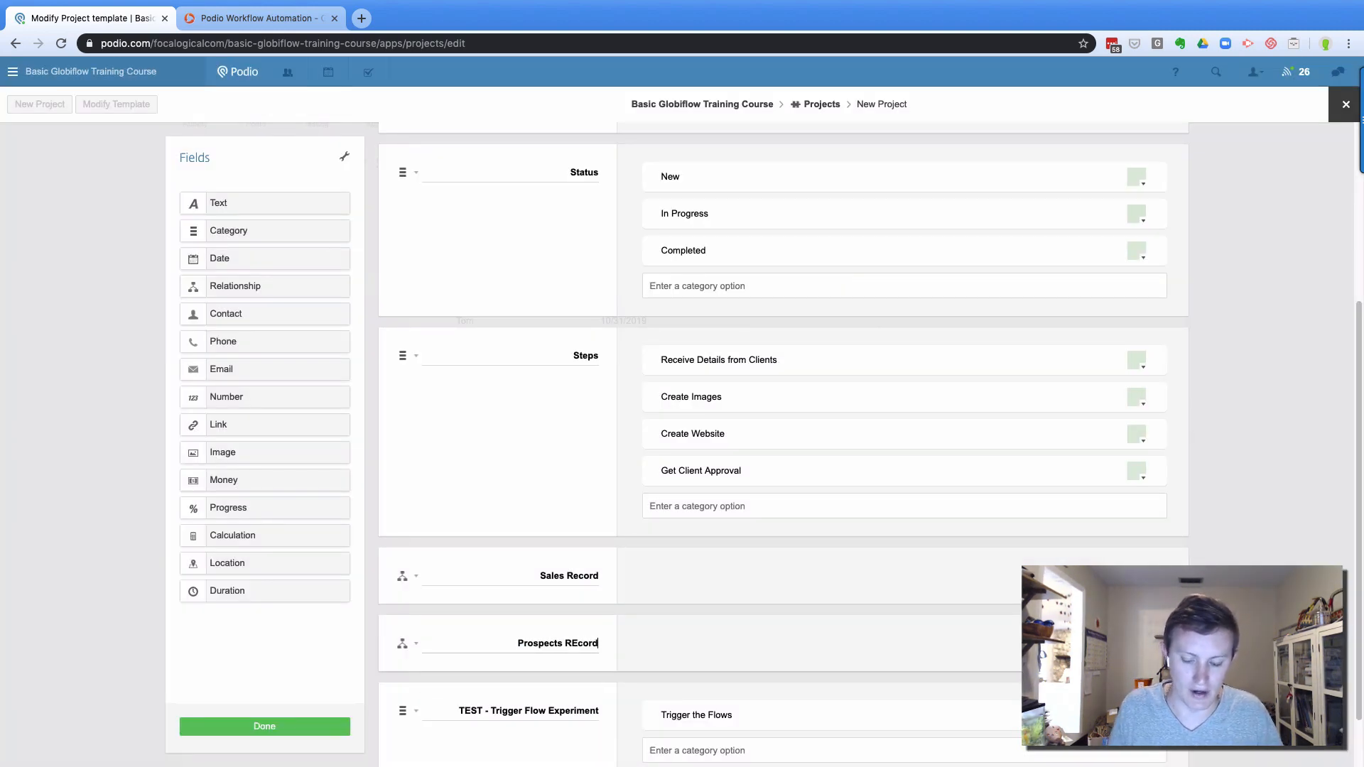
key(BackSpace)
key(BackSpace)
key(BackSpace)
key(BackSpace)
key(BackSpace)
text(ecord)
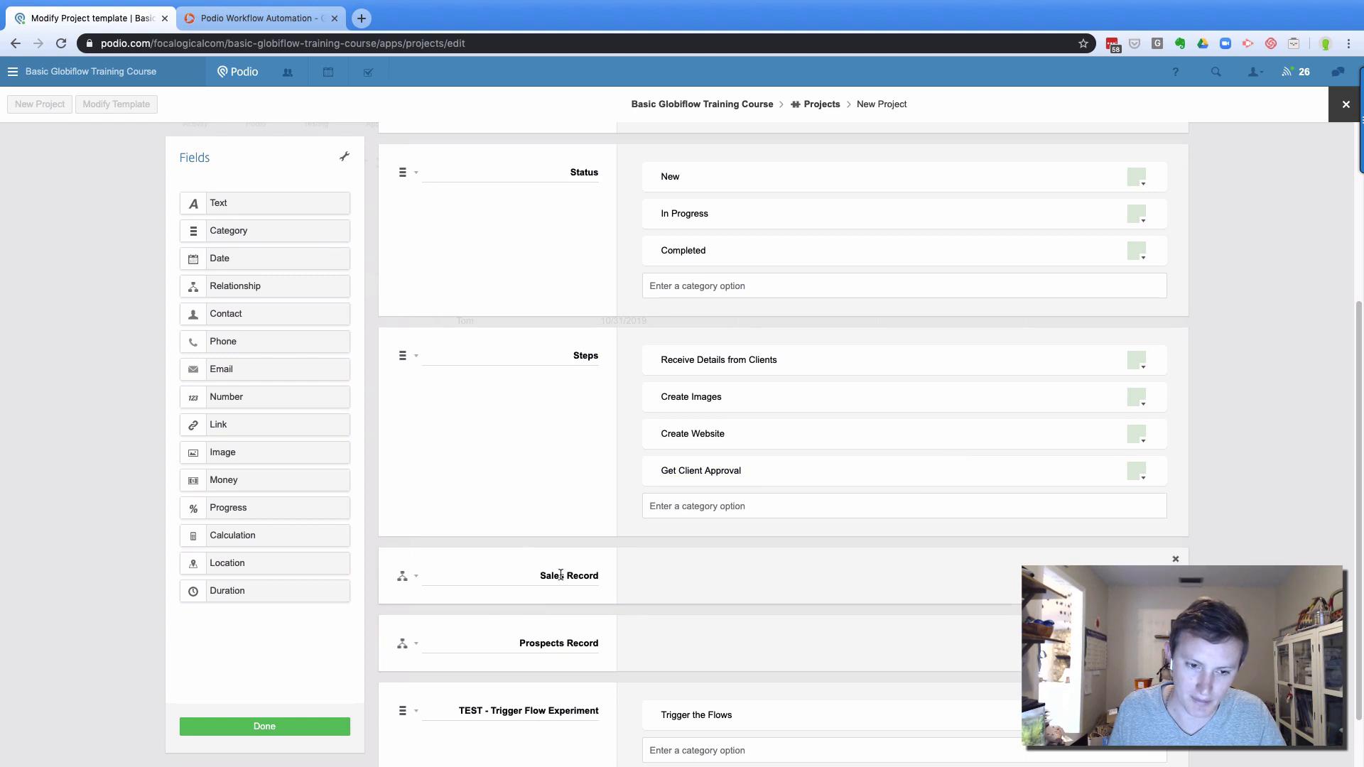
click(283, 719)
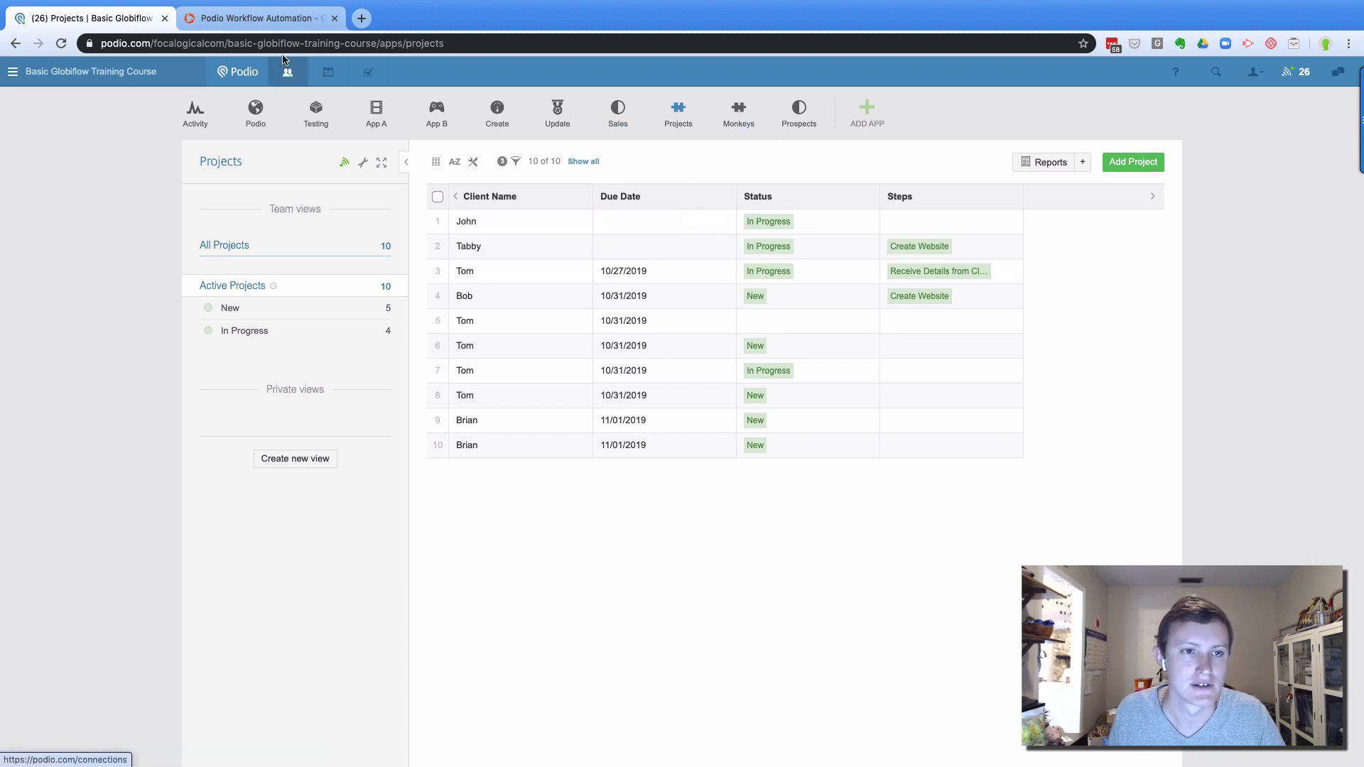
click(273, 17)
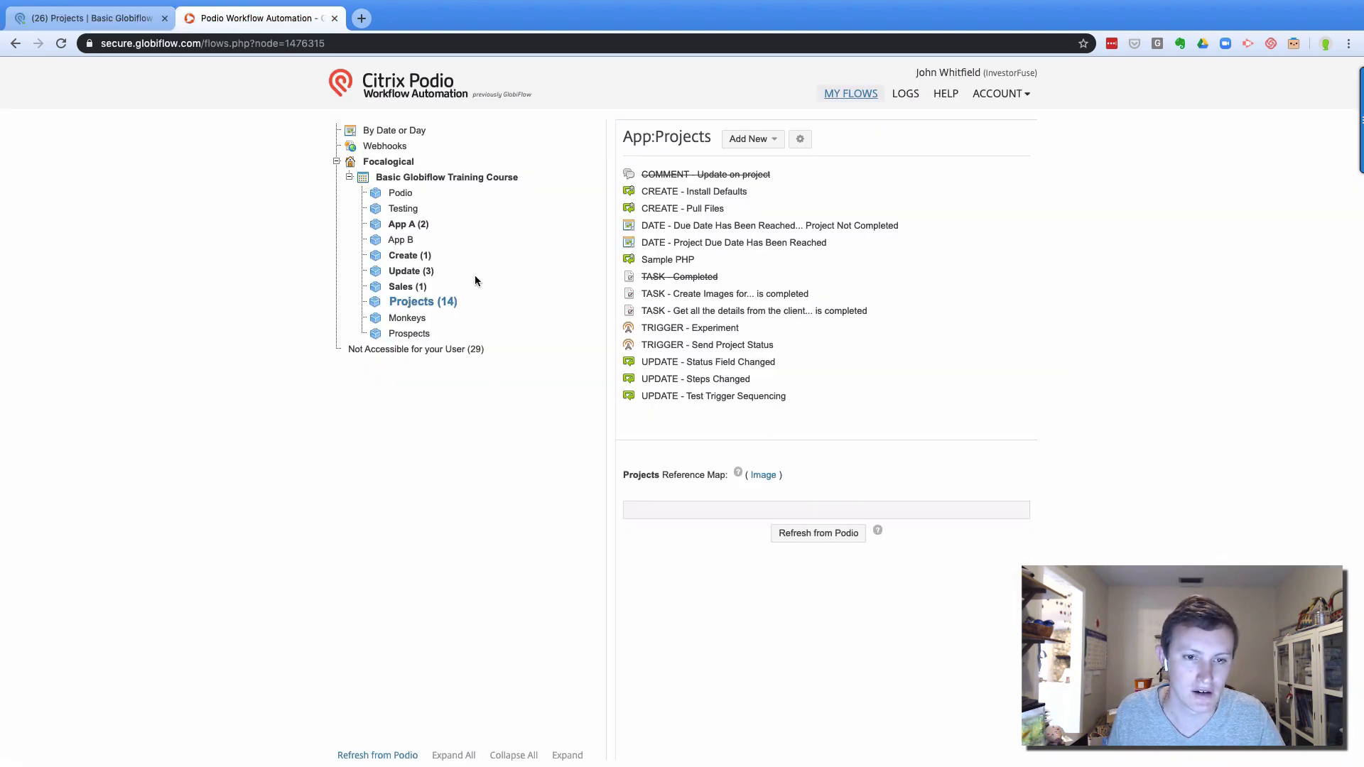
Add a Get Referenced Item(s) action to CREATE - Install Defaults that fetches Sales FORWARD via (Project) Sales Record, then save
click(672, 200)
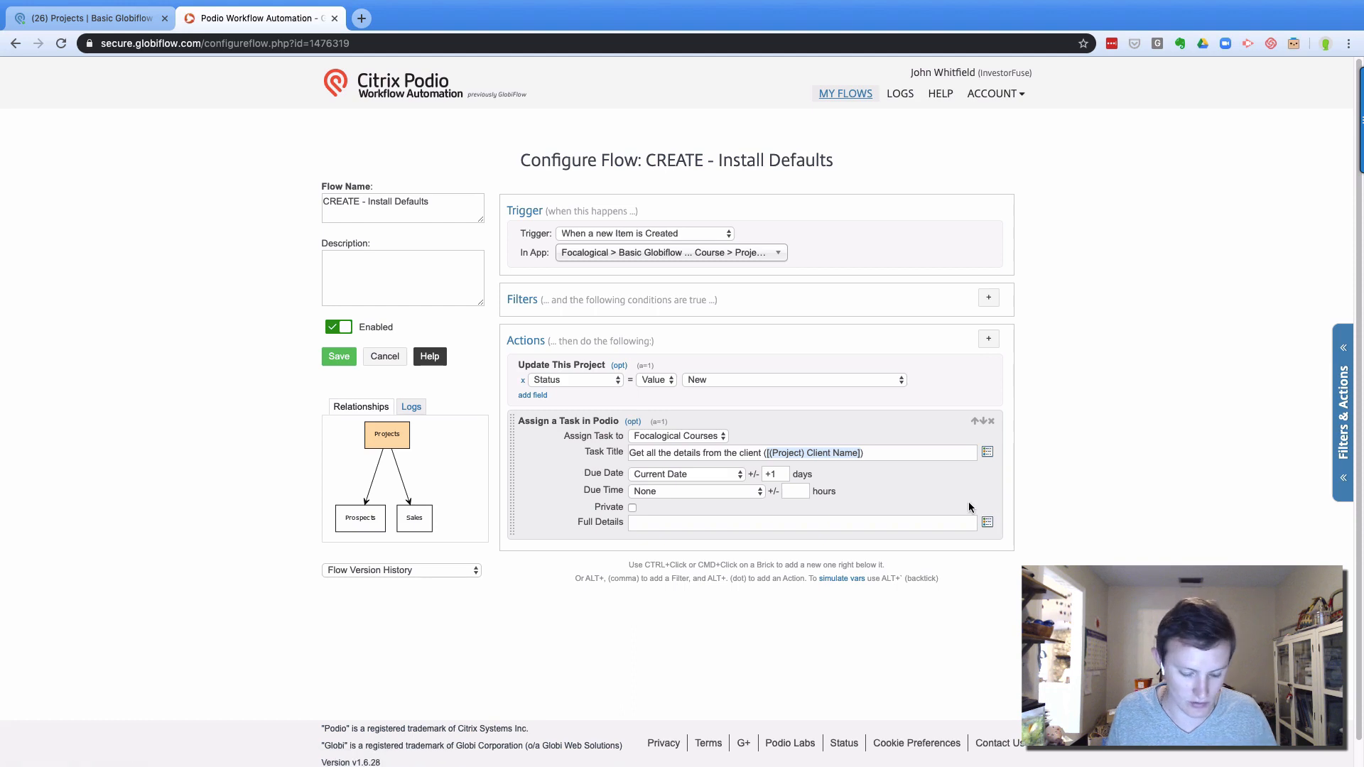
super+click(952, 484)
text(get)
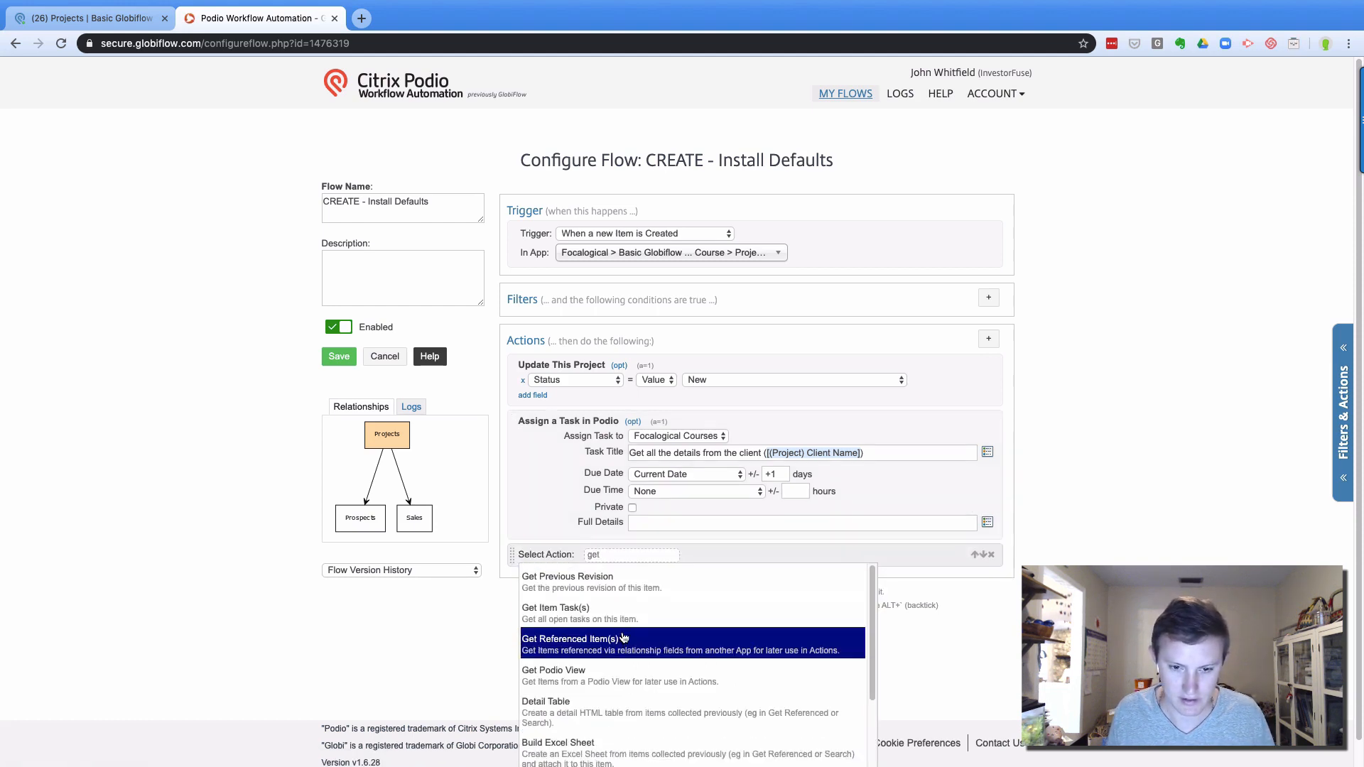
click(704, 643)
click(706, 567)
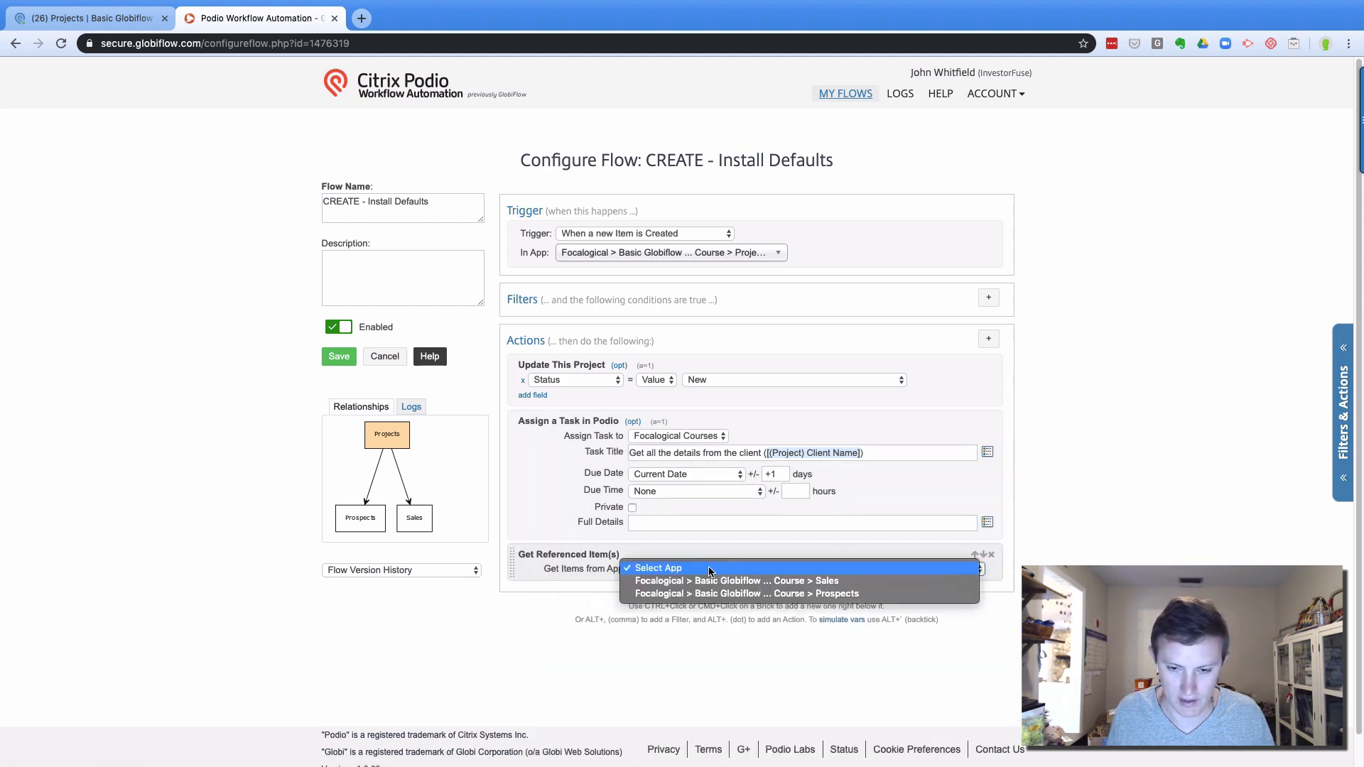
click(709, 582)
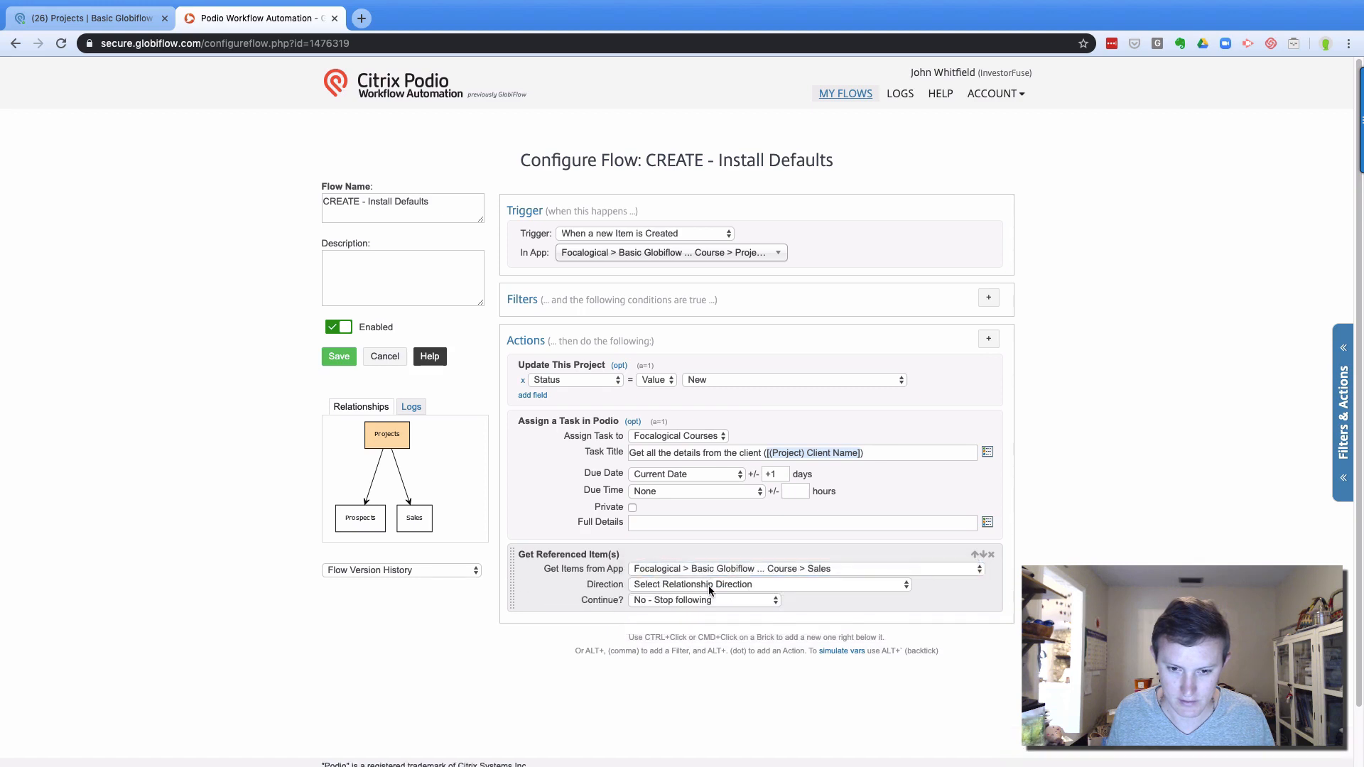
click(709, 586)
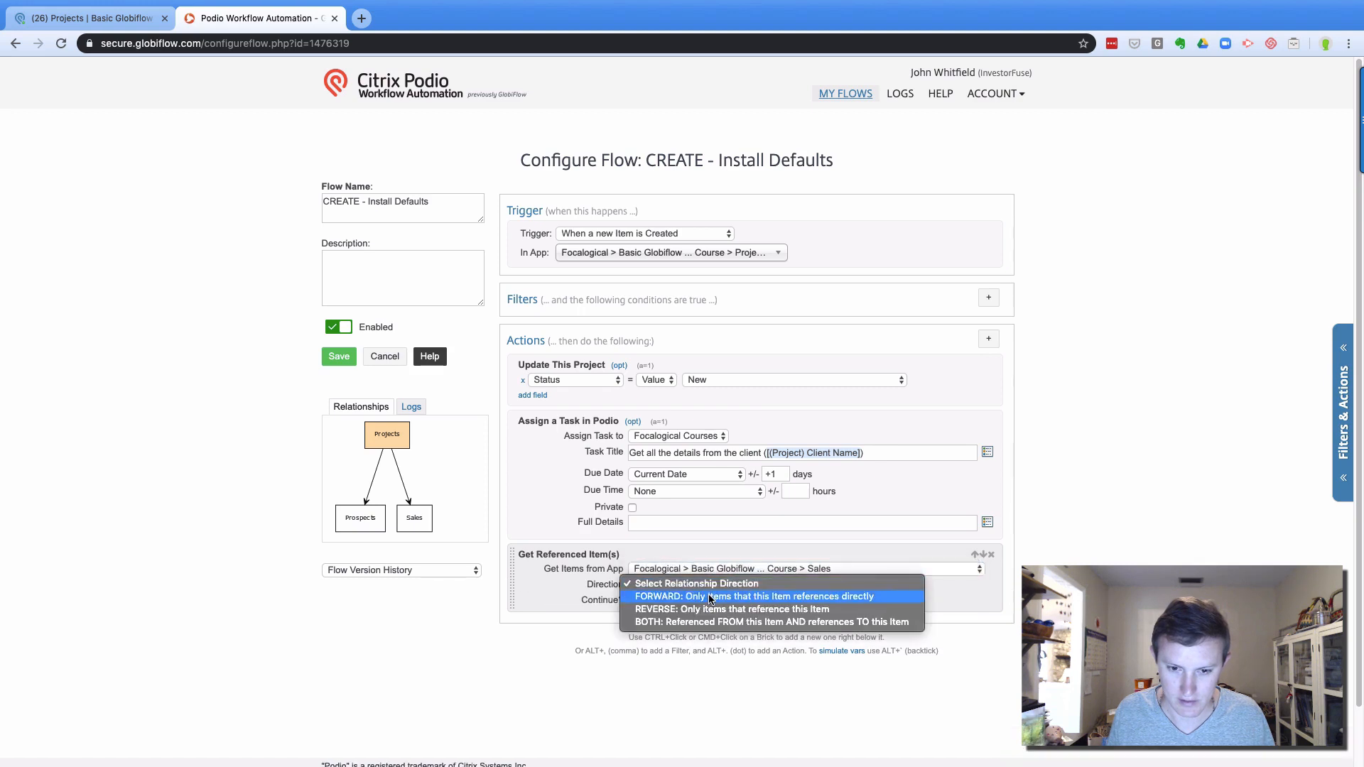
click(658, 597)
click(668, 600)
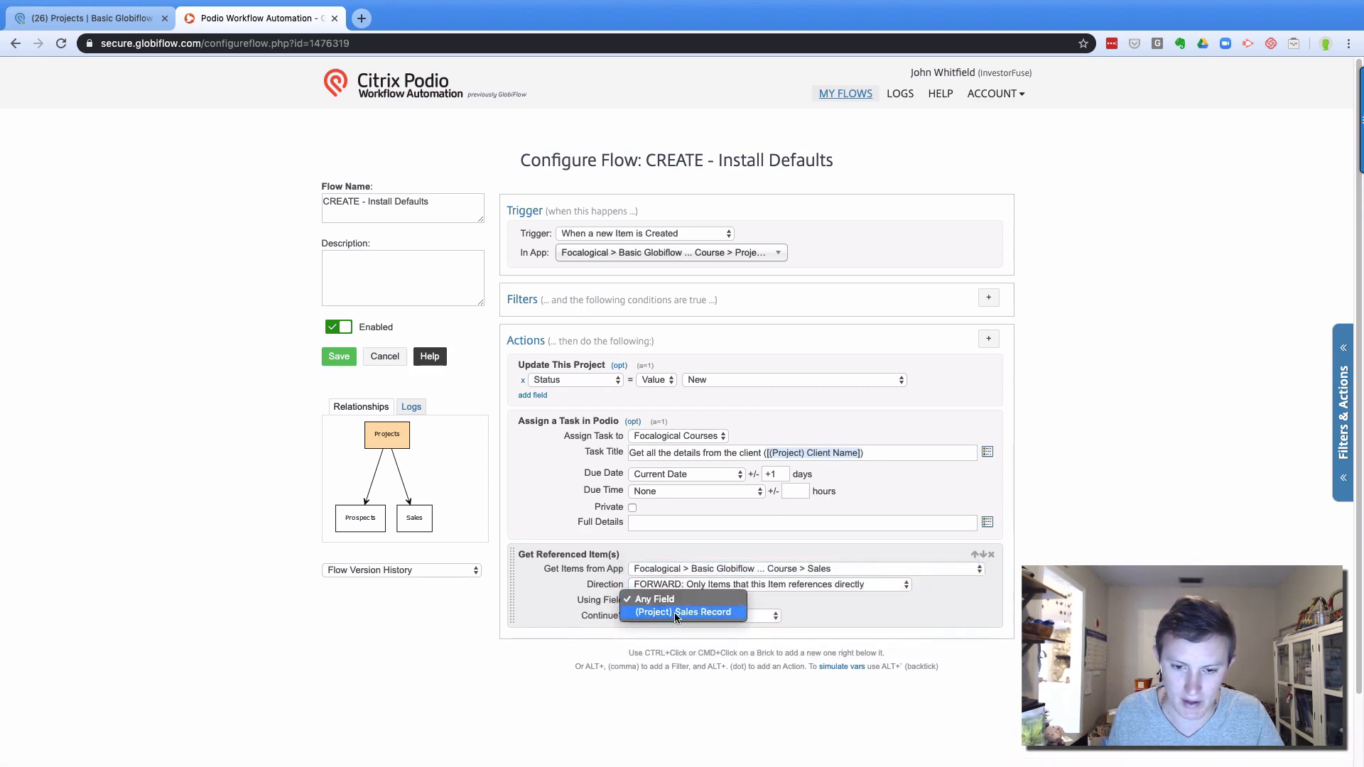
click(677, 613)
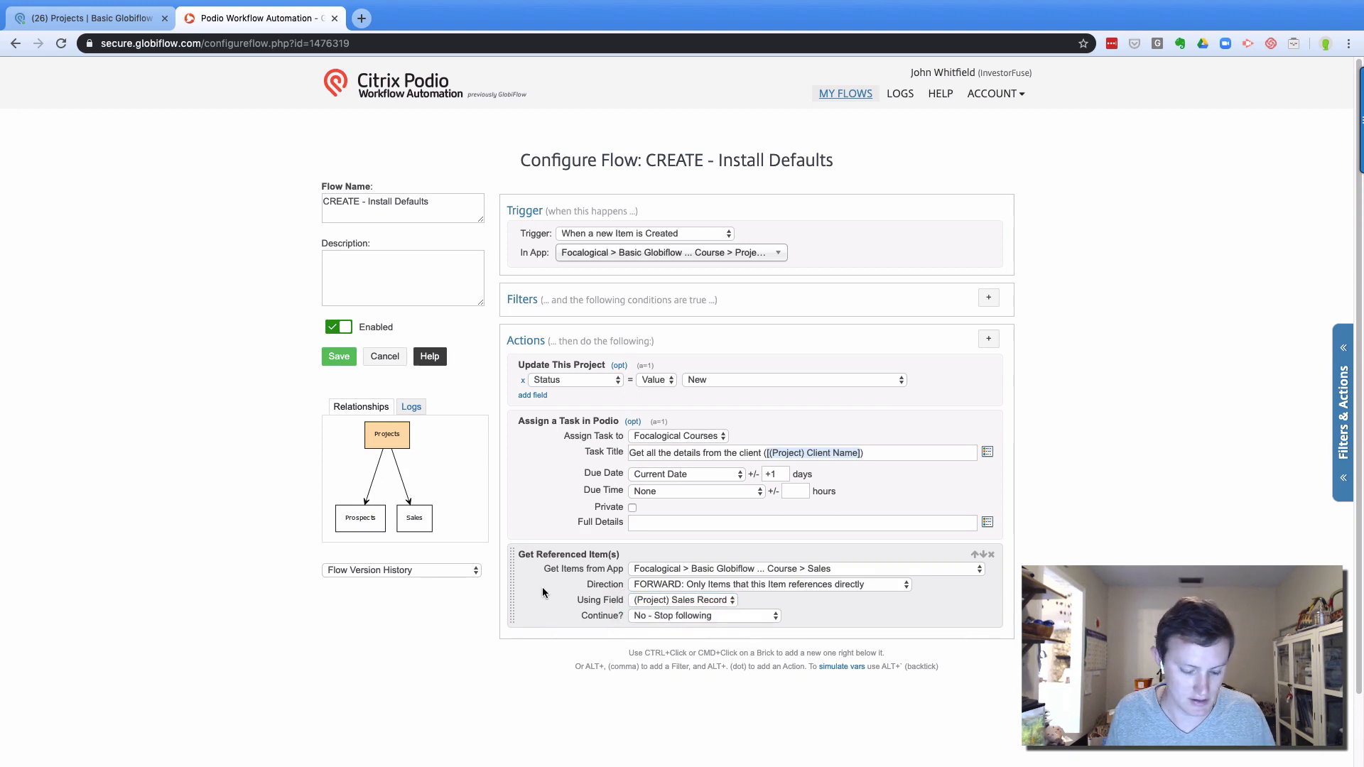
click(339, 357)
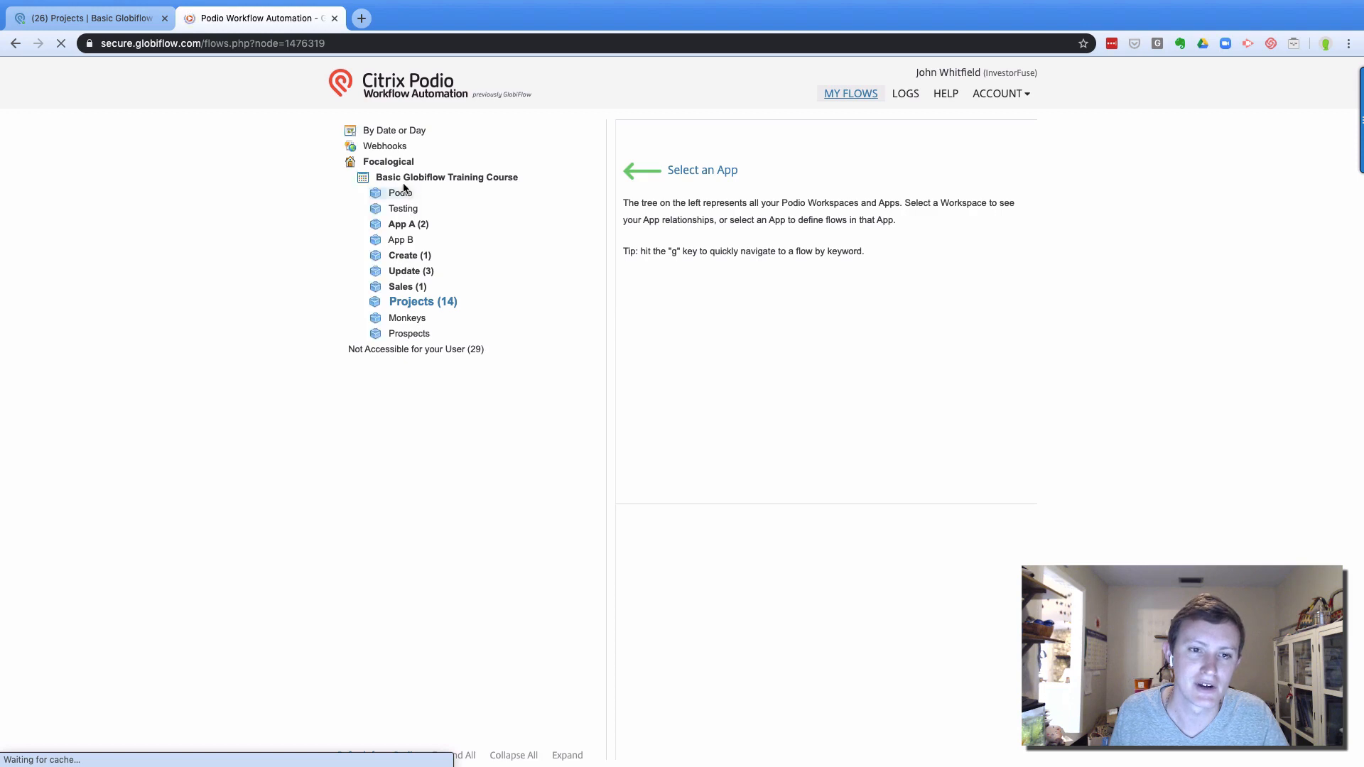
Refresh the Basic Globiflow Training Course workspace from Podio and show the Projects app's flows
click(398, 179)
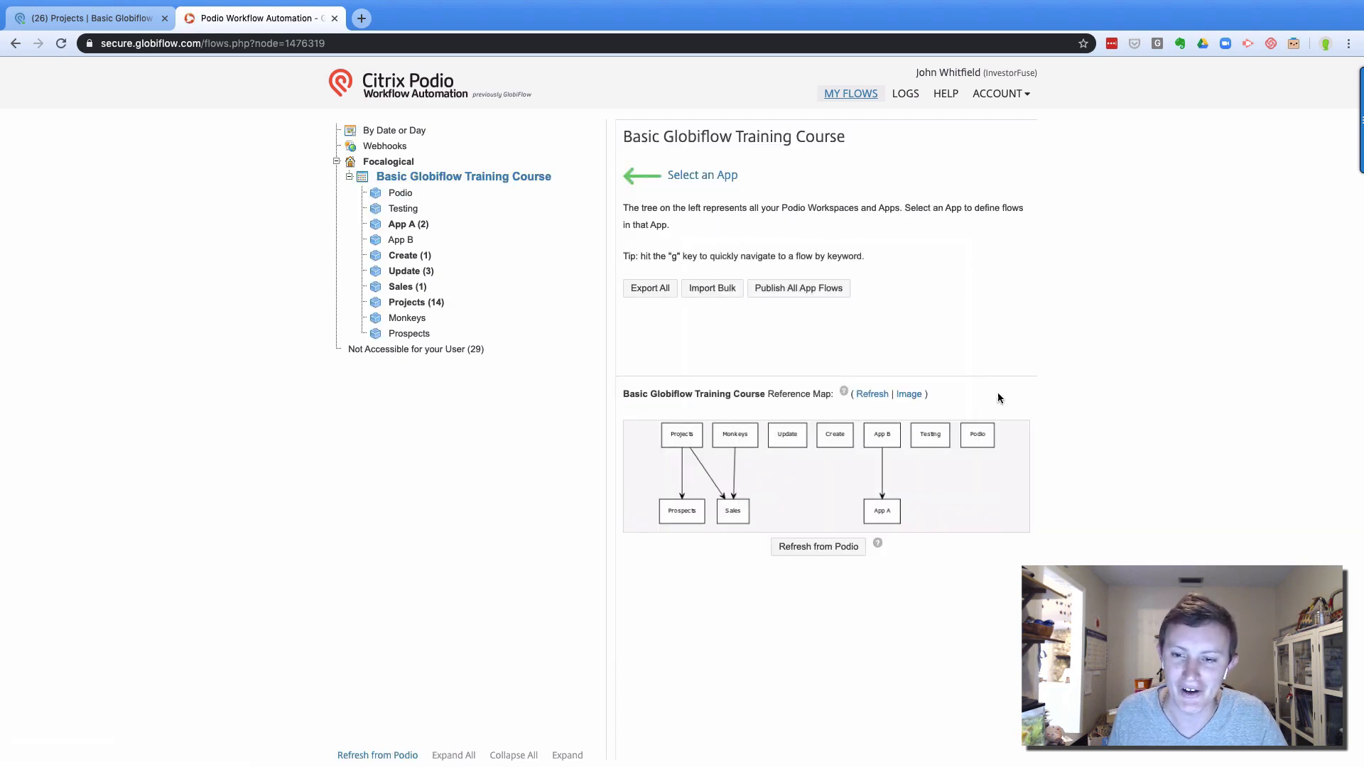
click(92, 18)
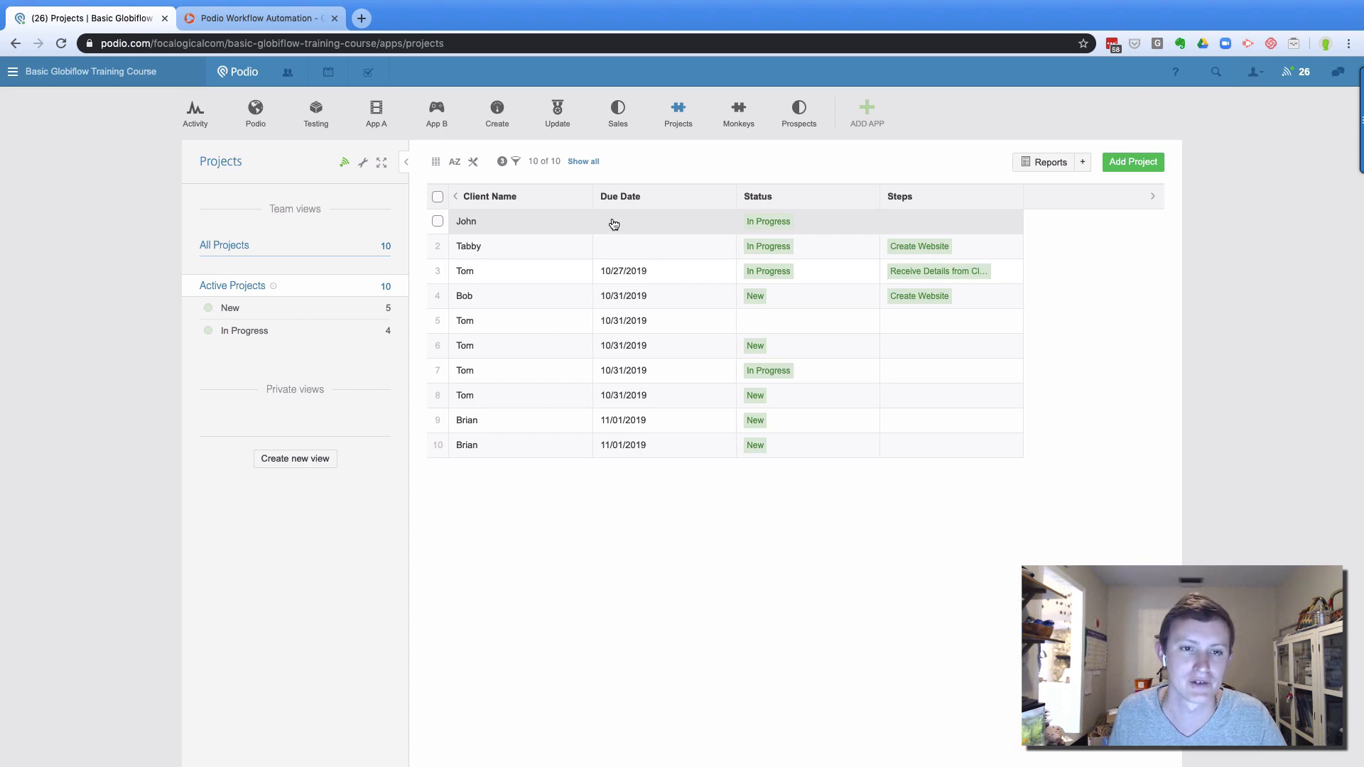
click(261, 17)
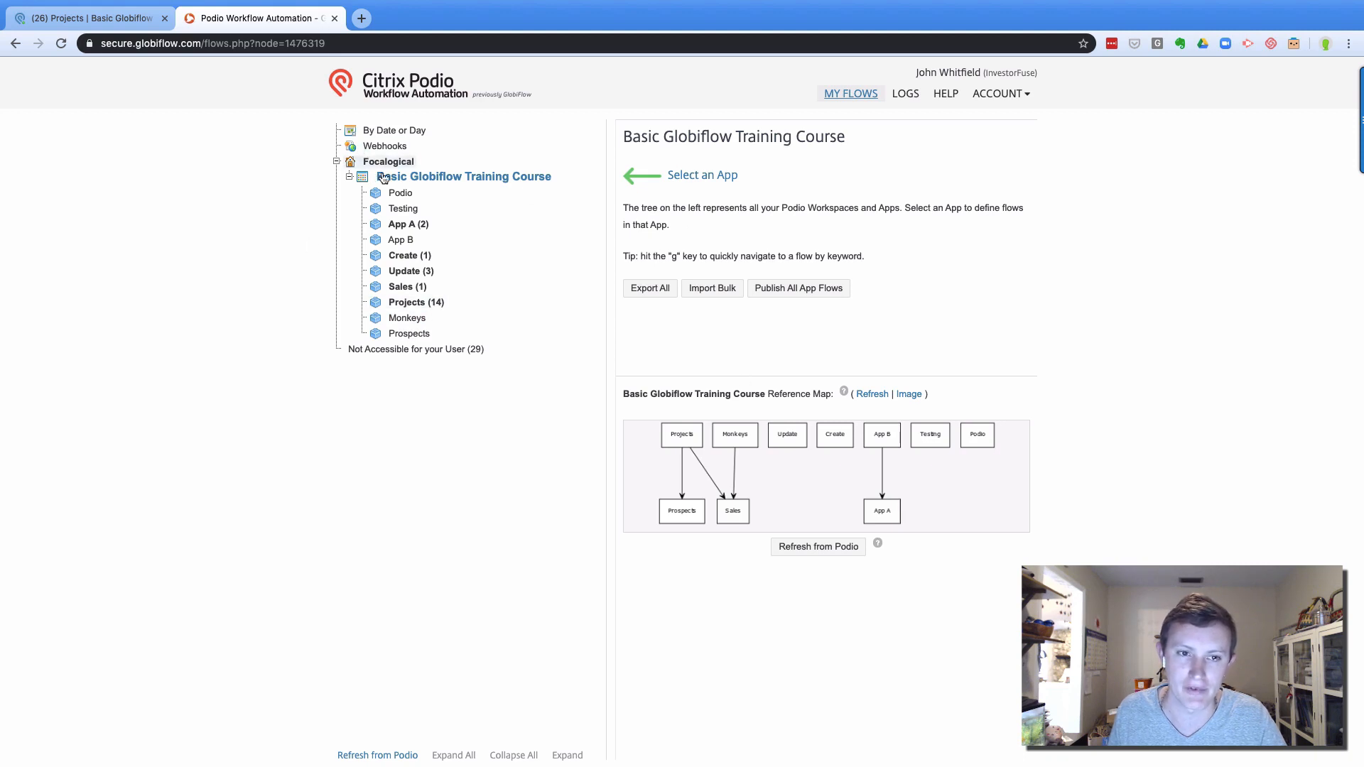
click(873, 394)
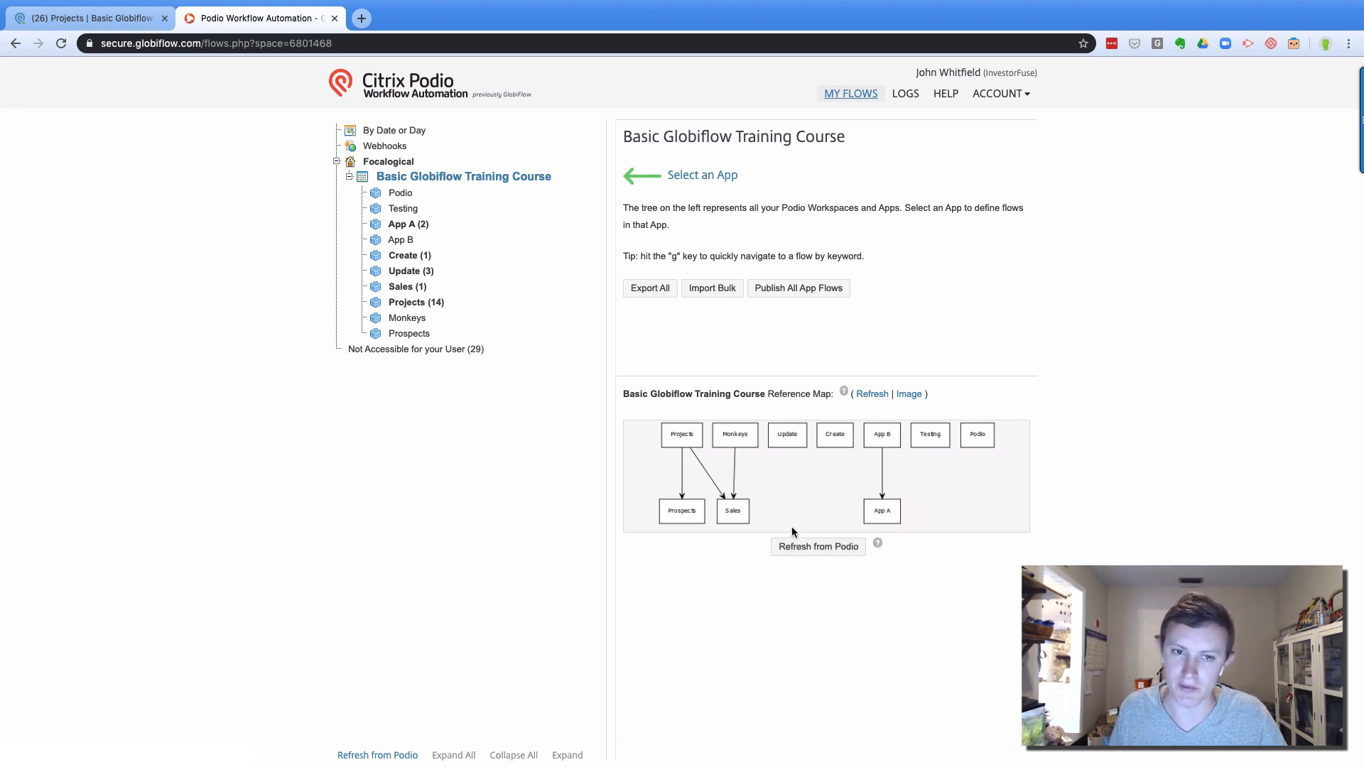
click(416, 303)
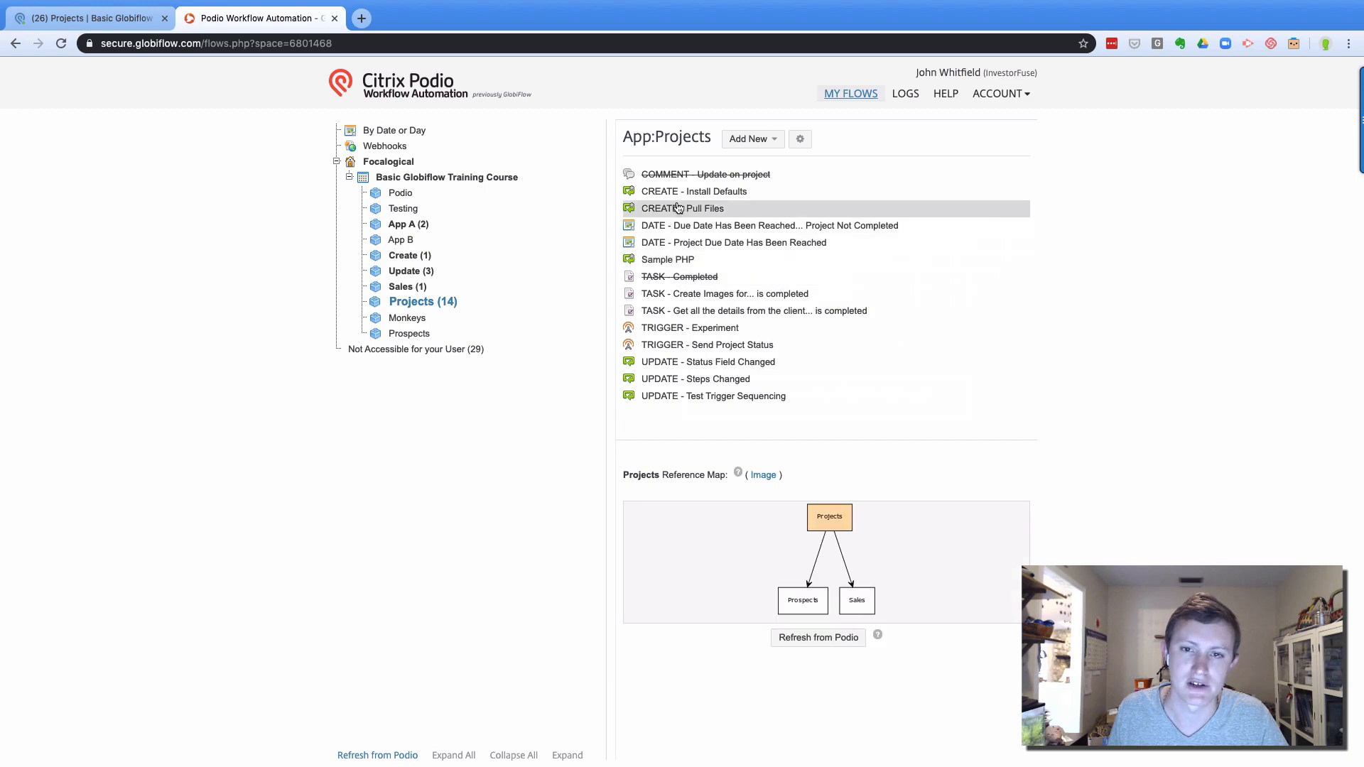
Open CREATE - Install Defaults for editing and add a second Get Referenced Item(s) action
click(700, 192)
click(866, 522)
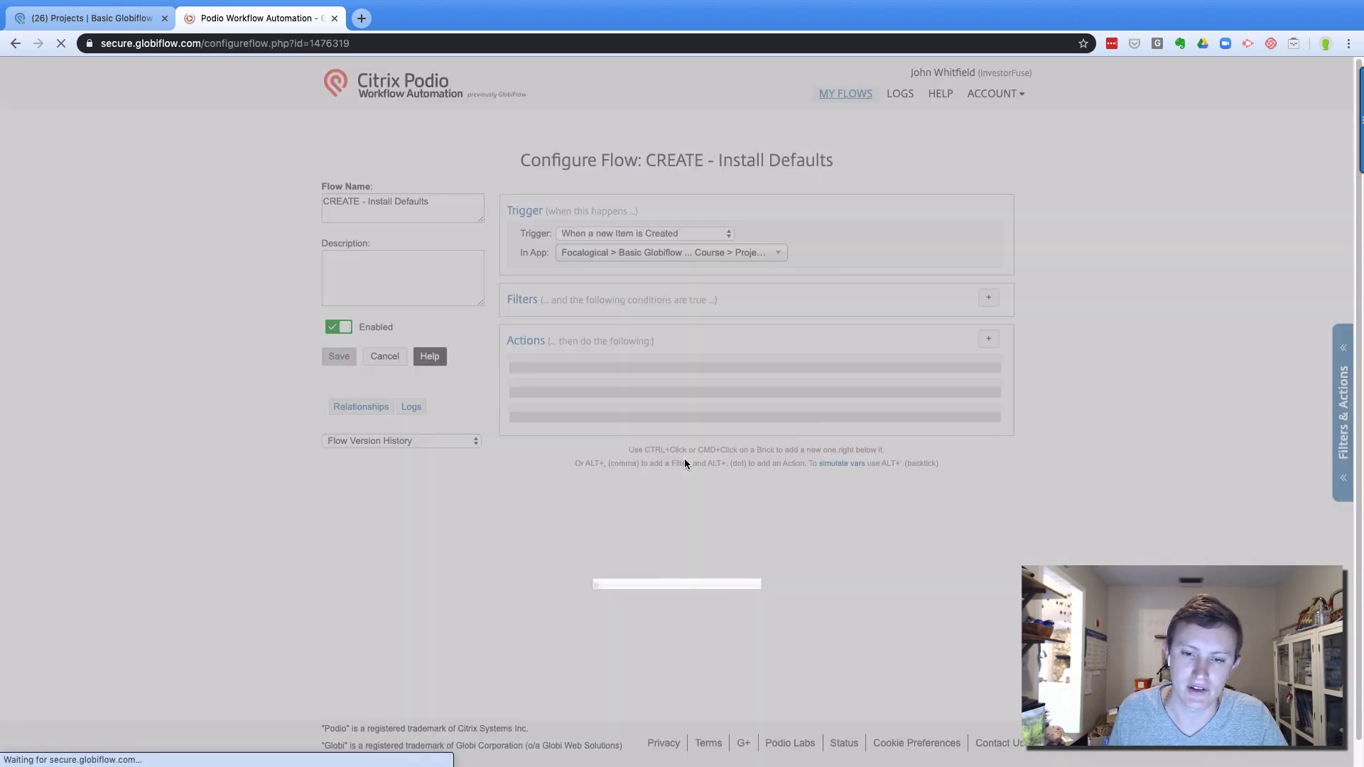
scroll(677, 447, down, 1)
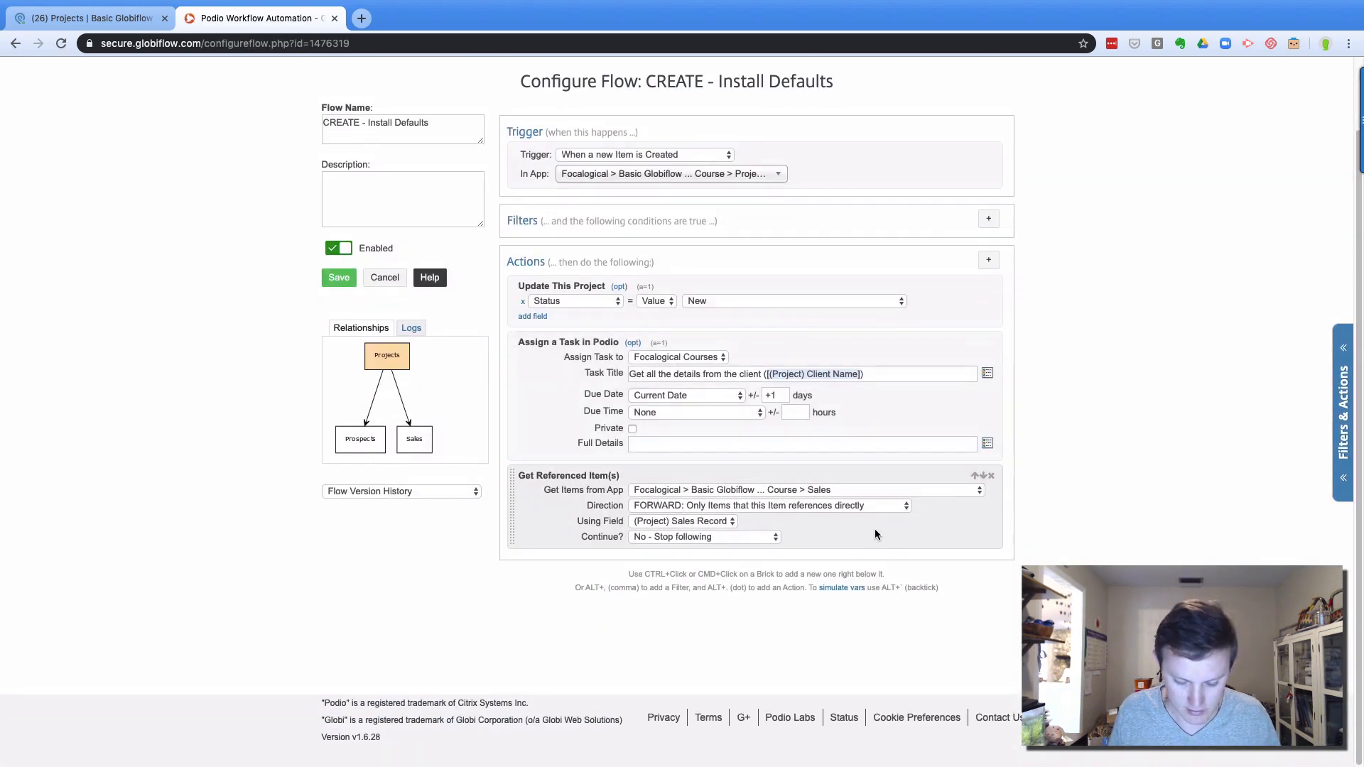
ctrl+click(867, 532)
text(get)
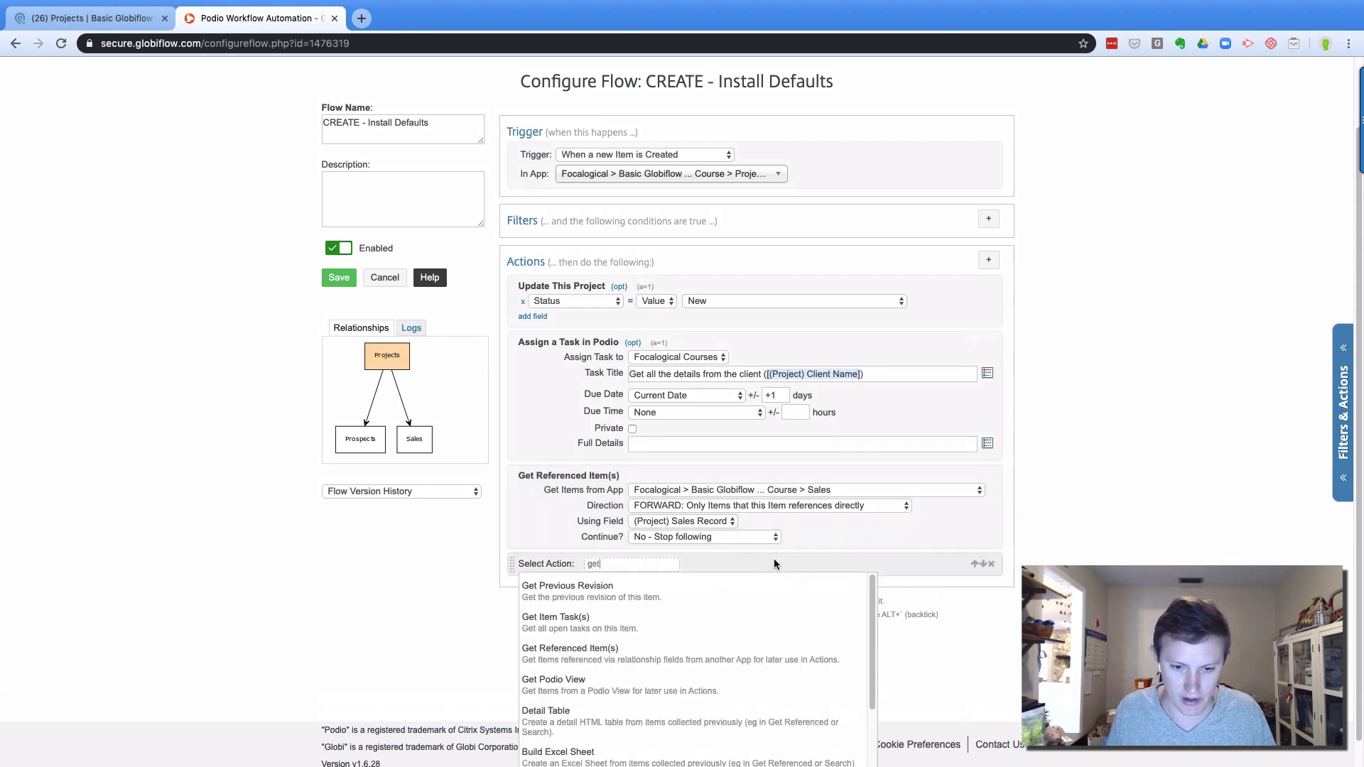
key(Down)
key(Down)
key(Down)
key(Return)
Set the new lookup to fetch Prospects FORWARD through the (Project) Prospects Record field
click(784, 578)
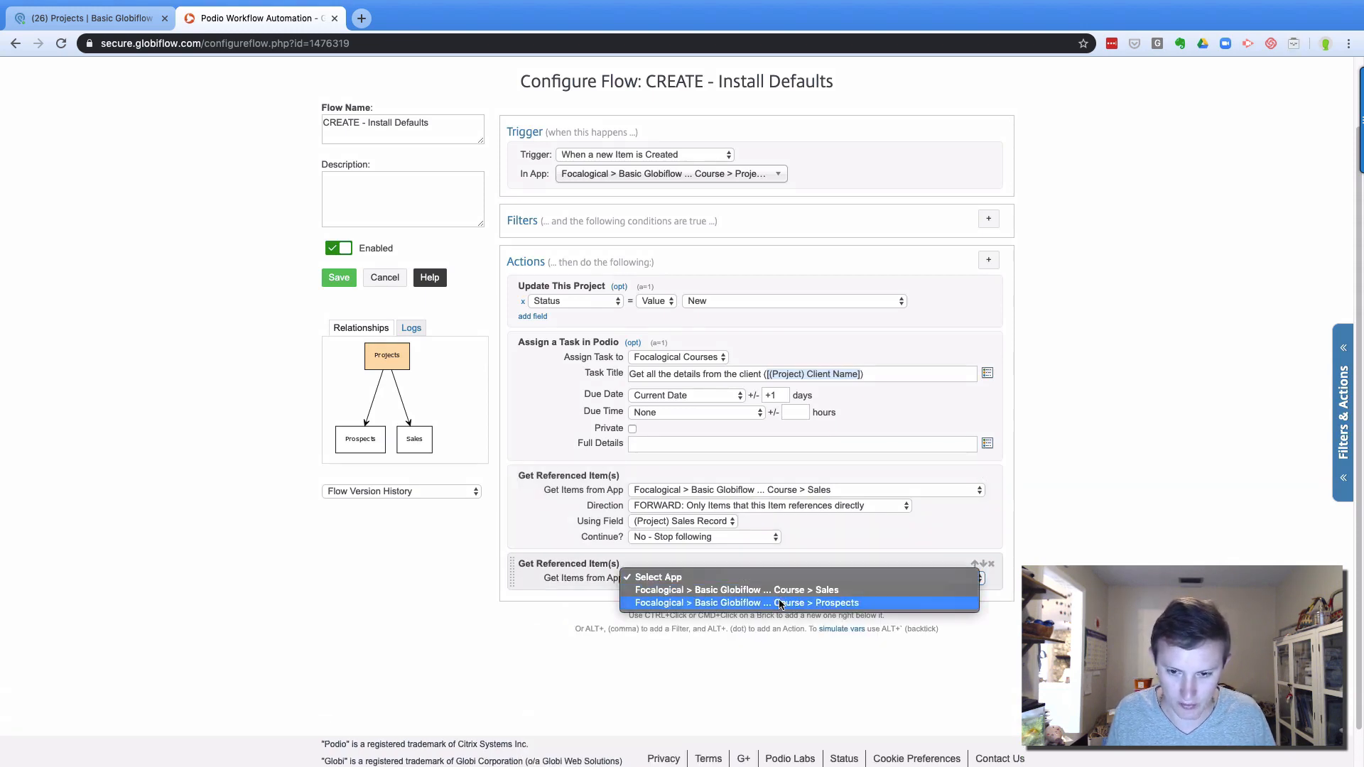
click(782, 600)
click(710, 594)
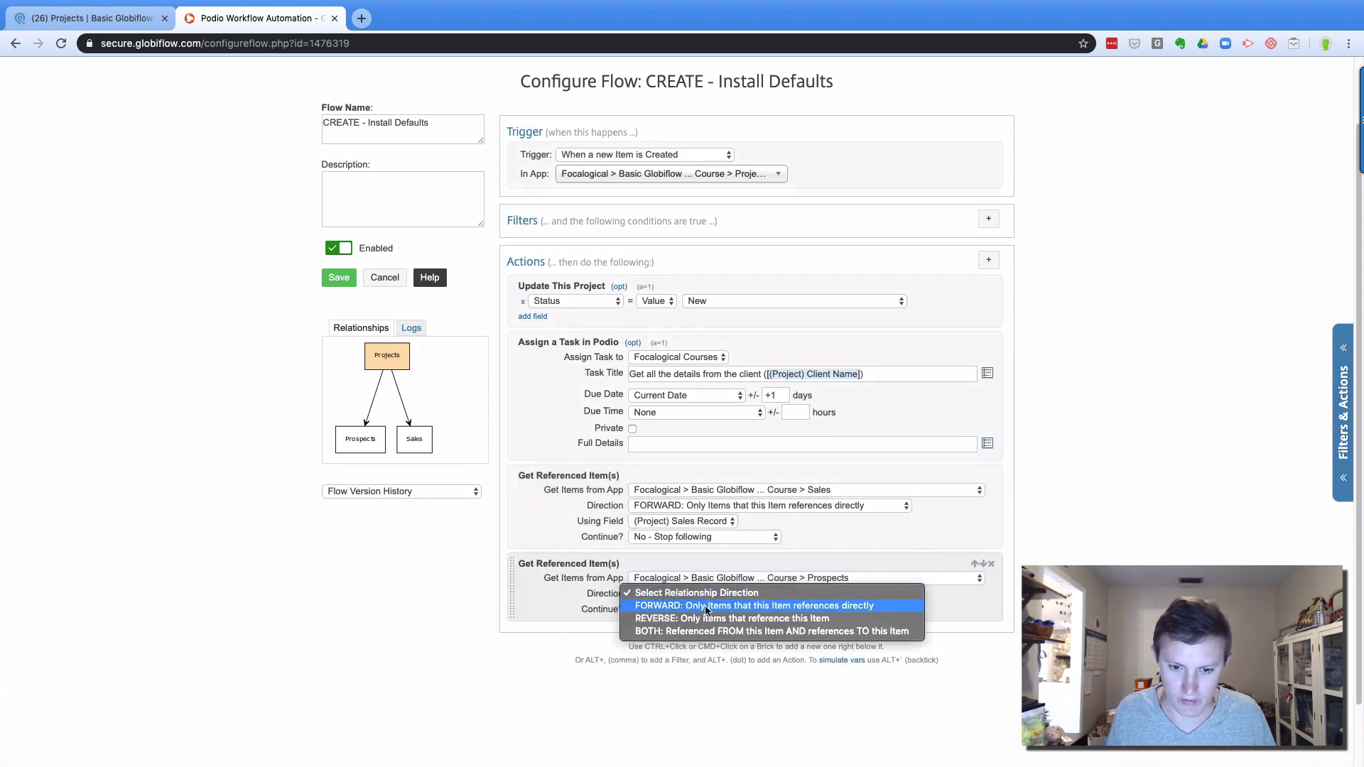
click(705, 606)
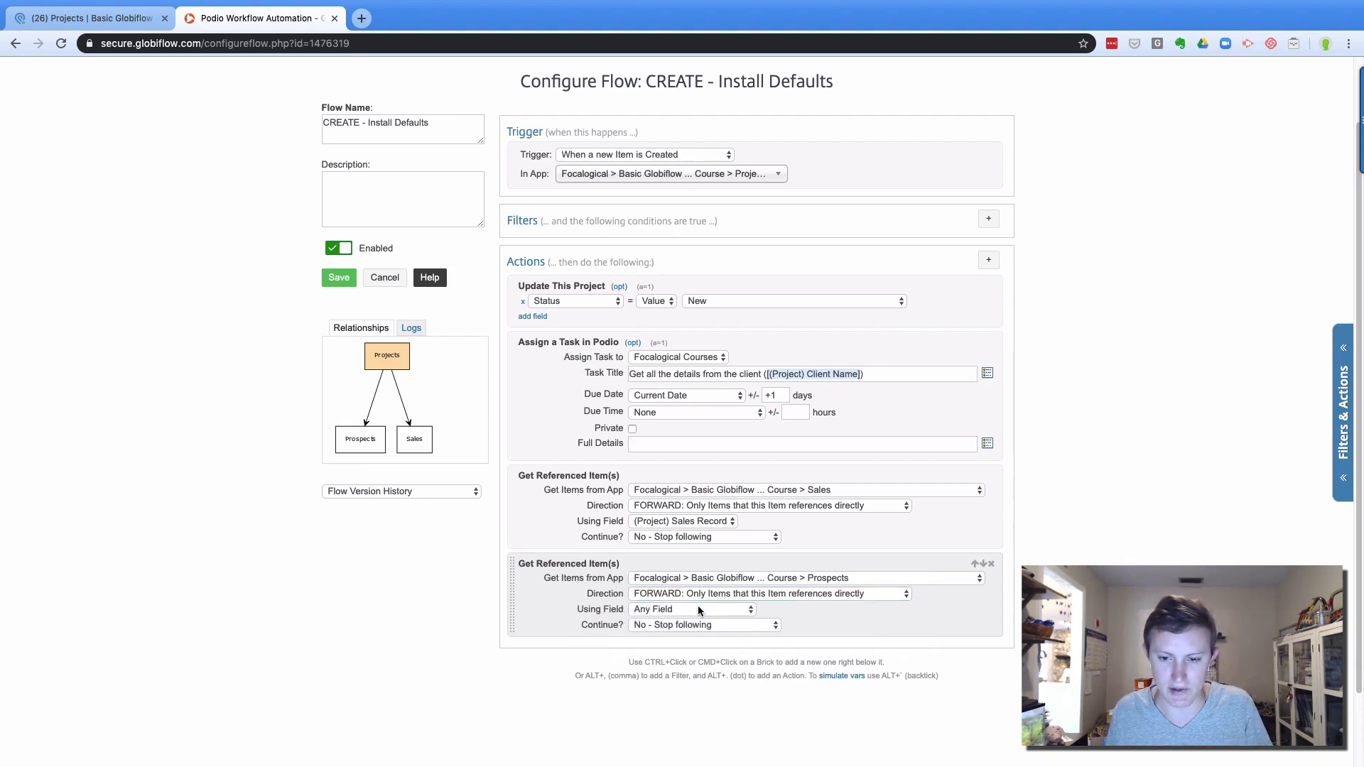
click(699, 611)
click(698, 619)
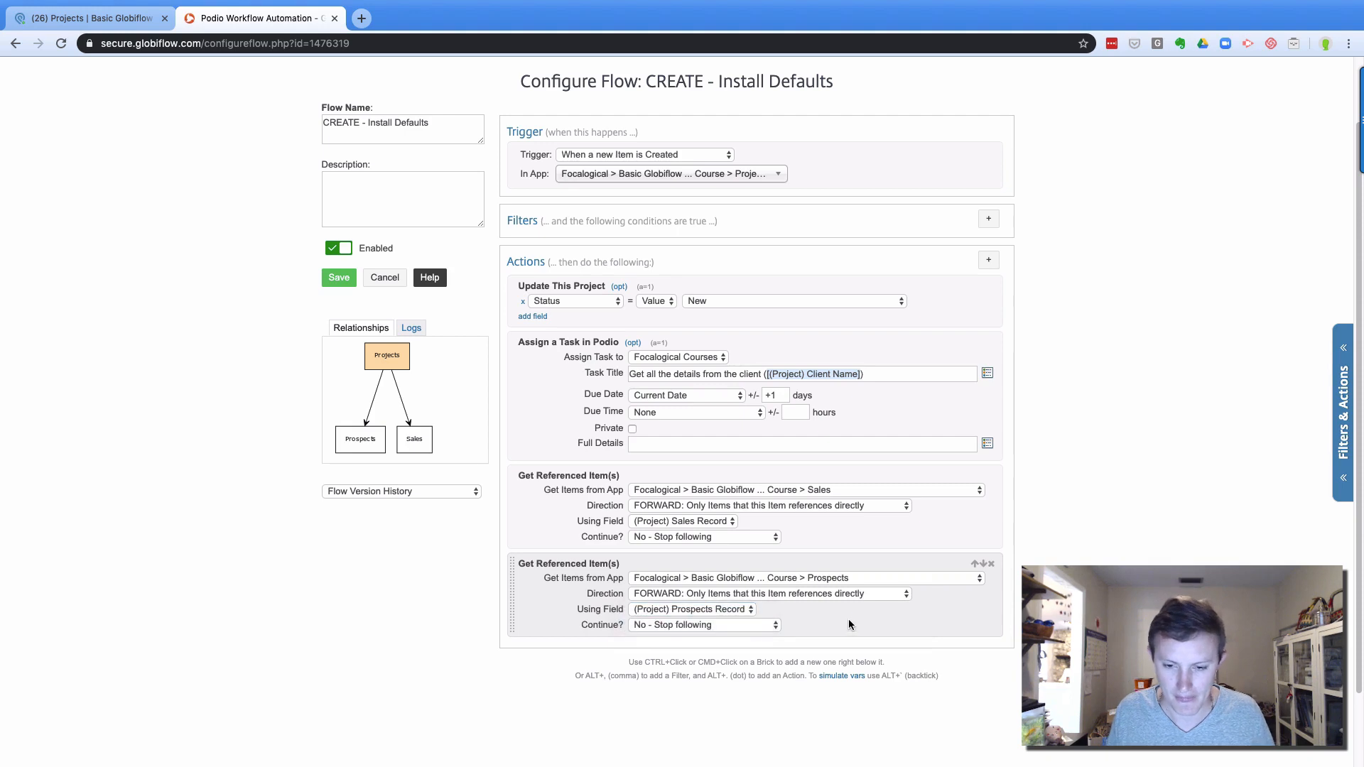
super+click(846, 618)
Add an Add Comment action with the lines 'Sales Client Name:' and 'Prospects Client Name'
text(add)
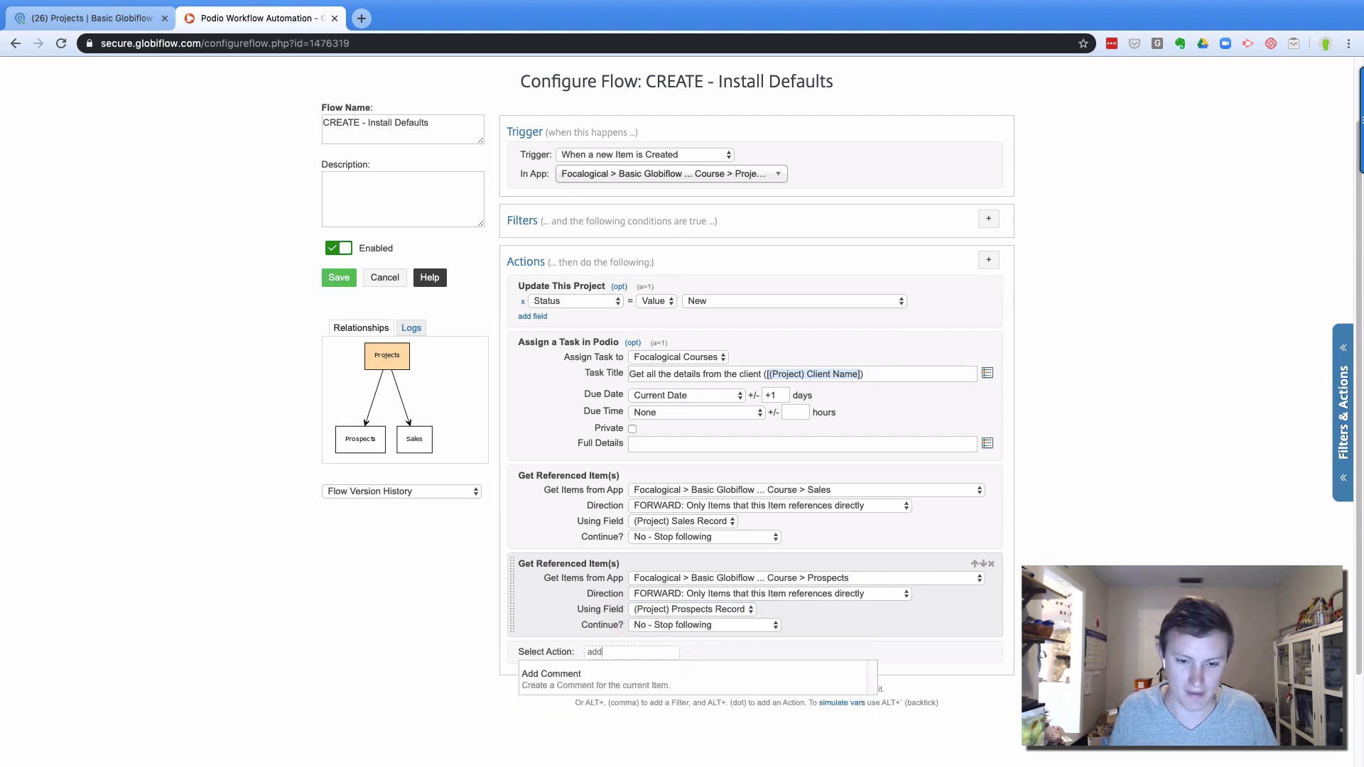
click(757, 674)
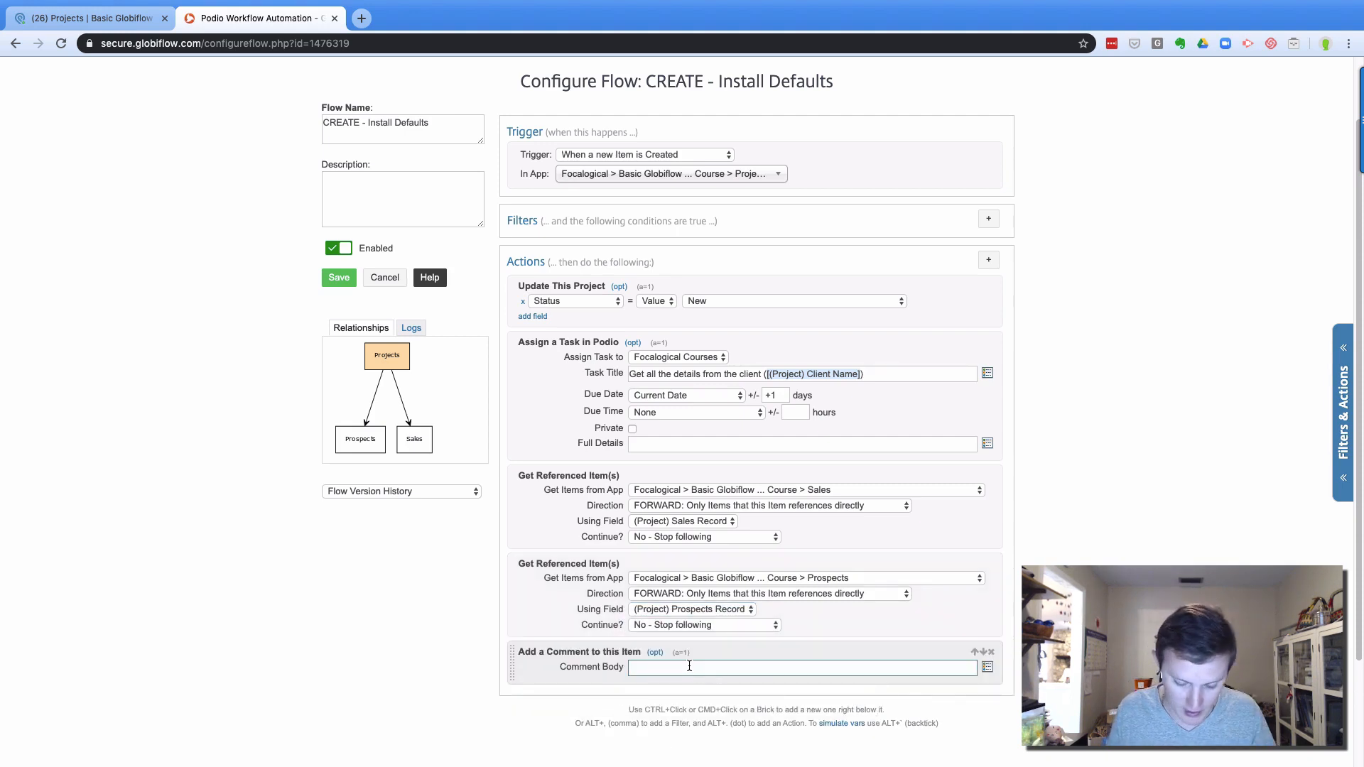
text(Sales)
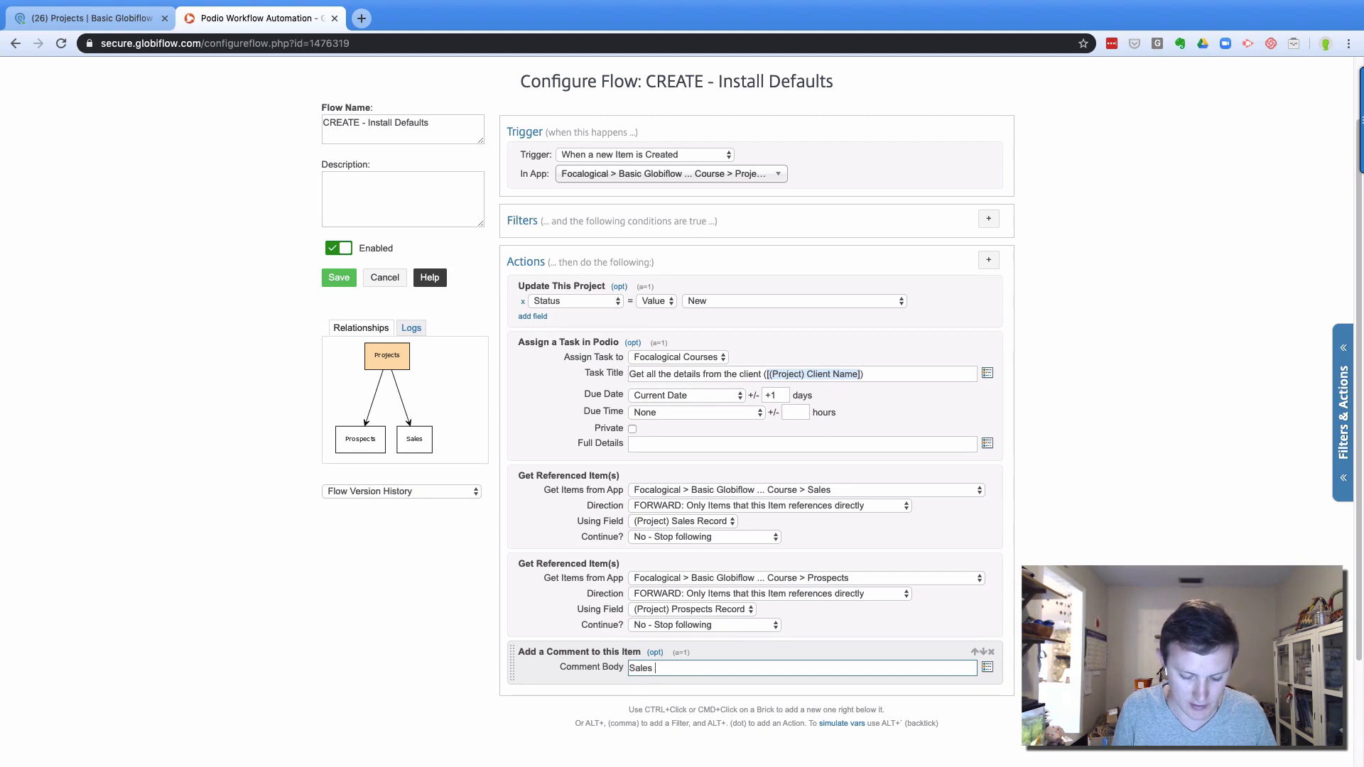
text( Client Name:)
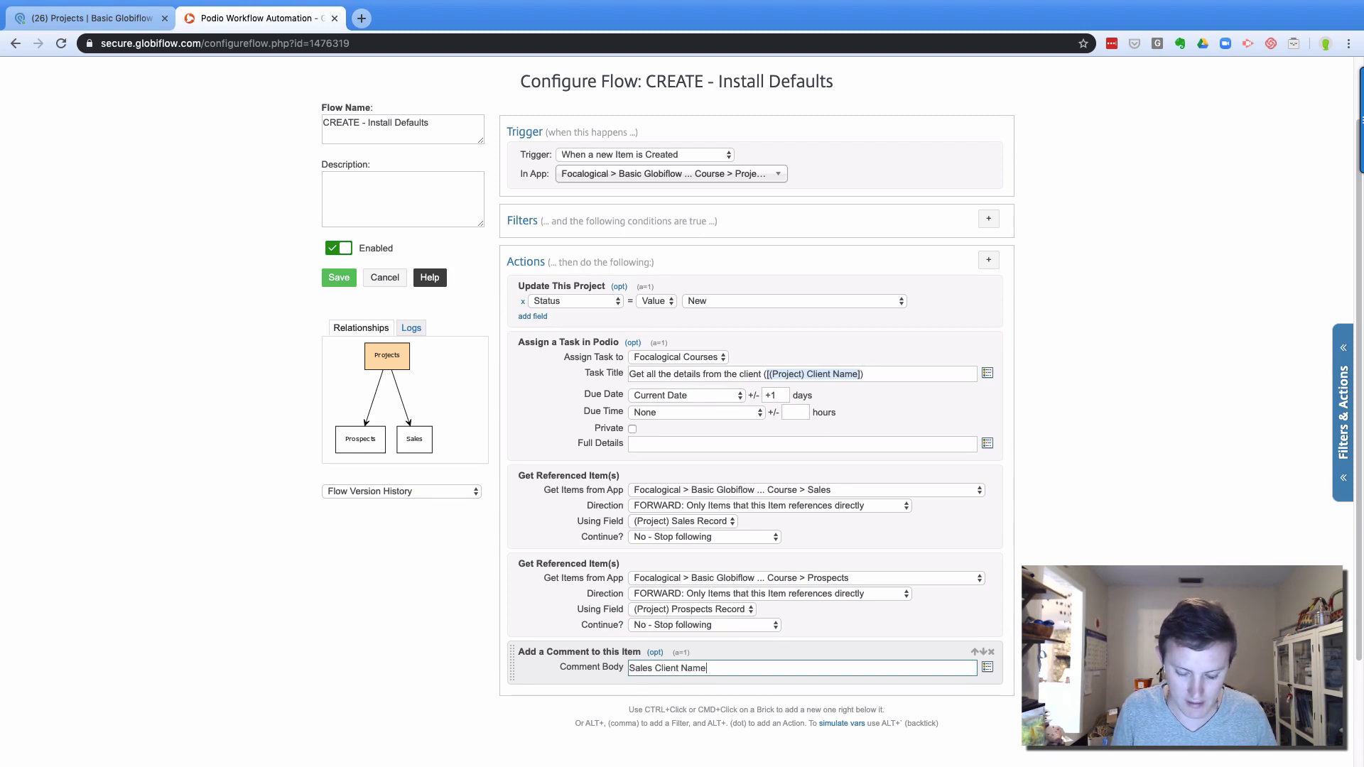
key(Return)
text(Prospects)
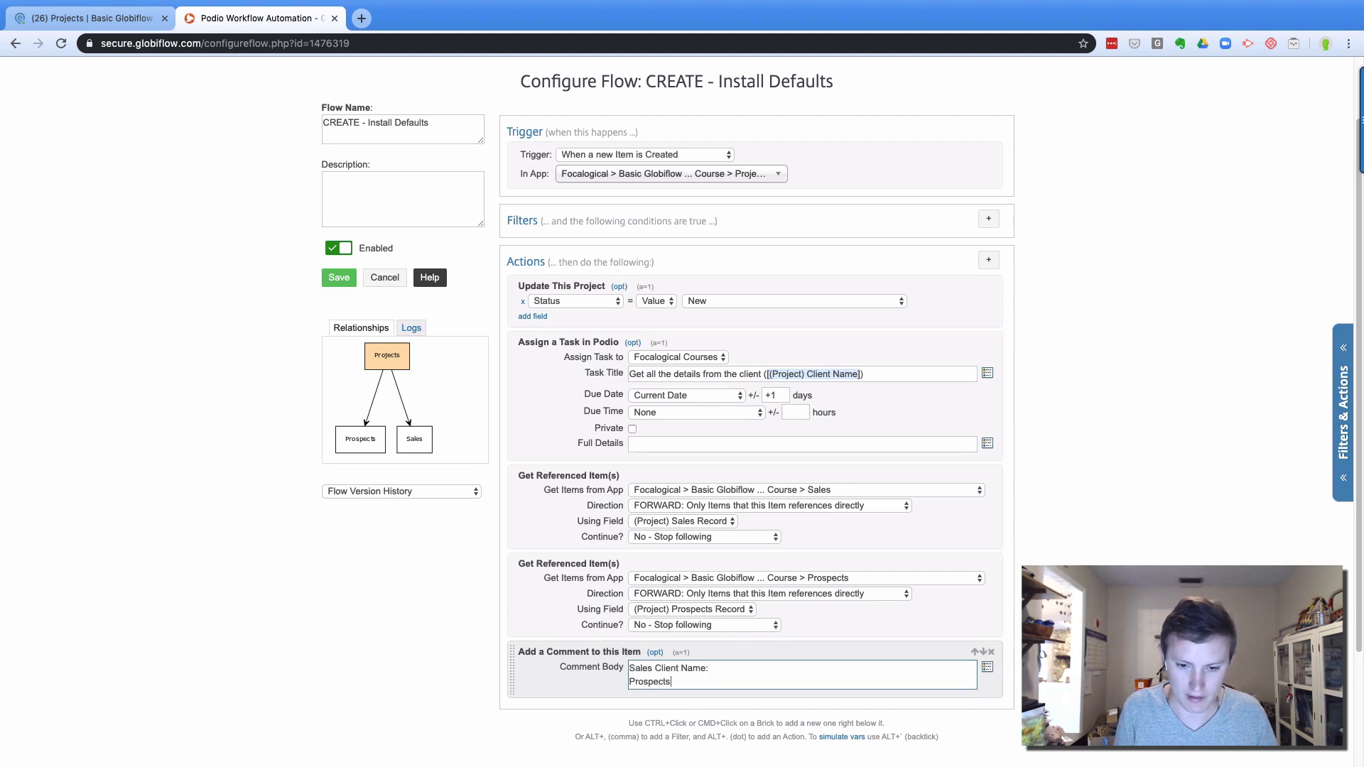
text( Client Name:)
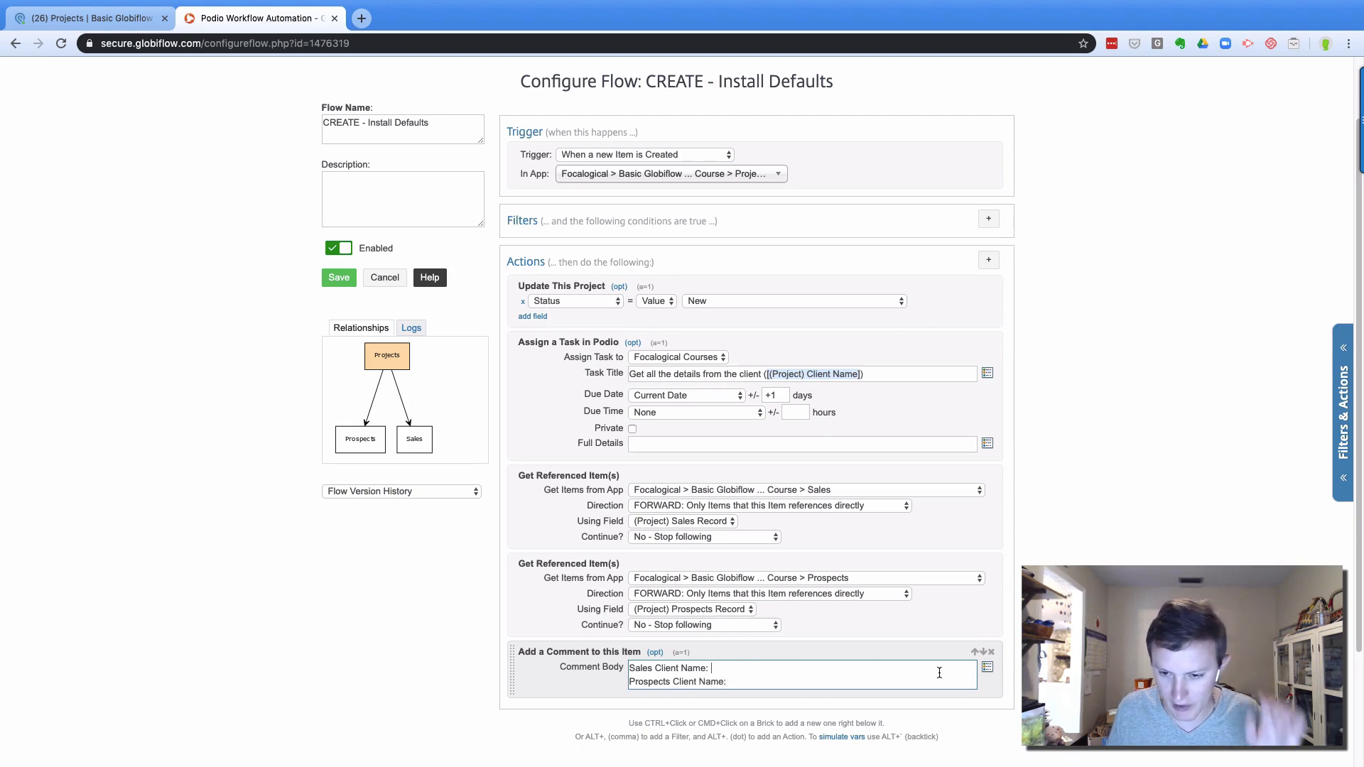
Browse the field token list without inserting anything, then save the flow
click(987, 667)
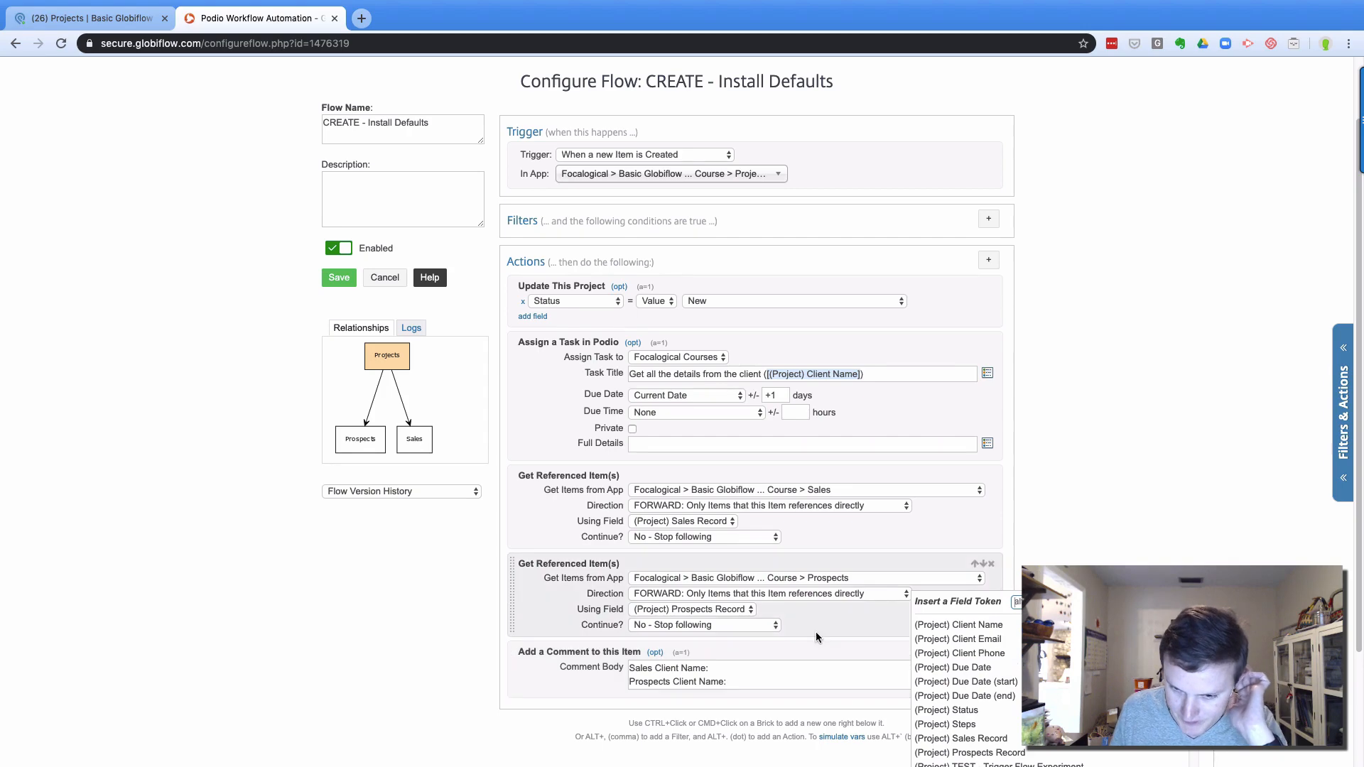
scroll(816, 633, down, 2)
scroll(981, 600, down, 5)
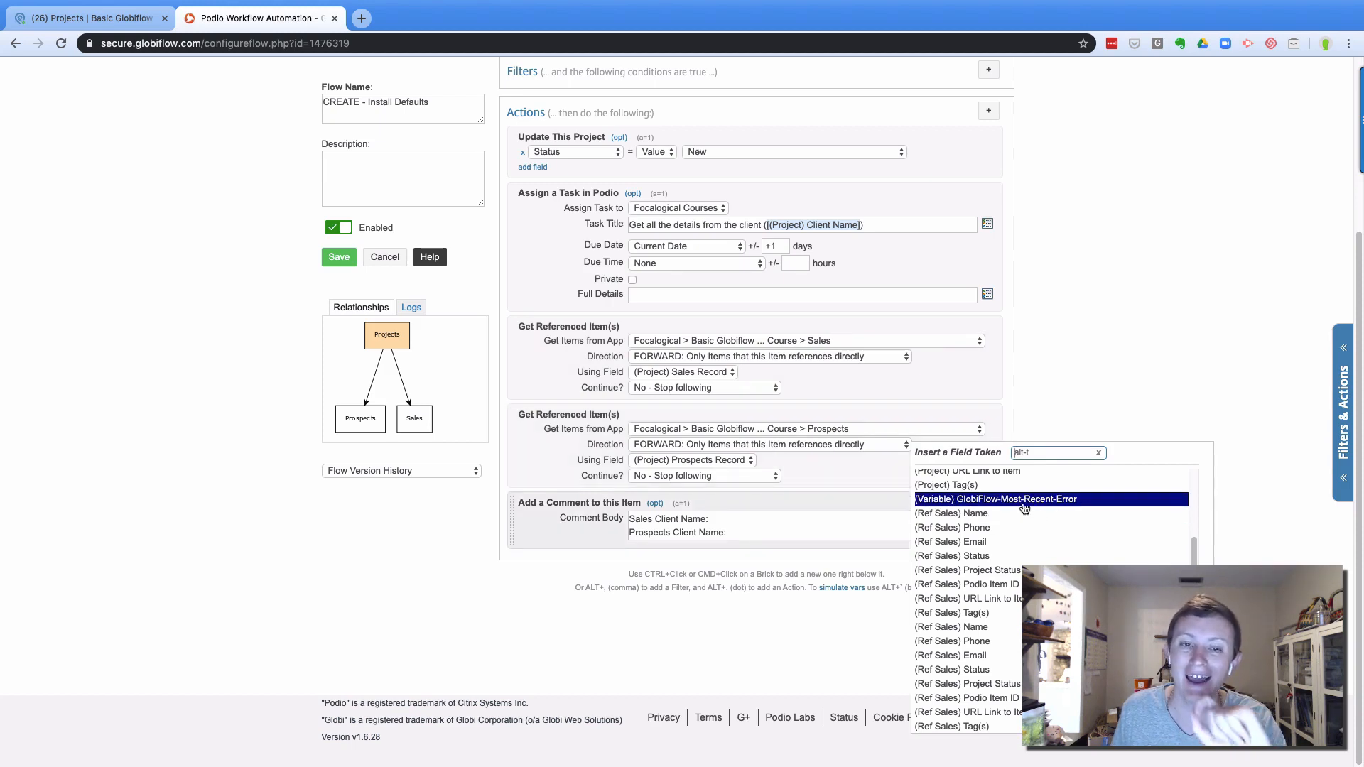
click(748, 600)
click(337, 258)
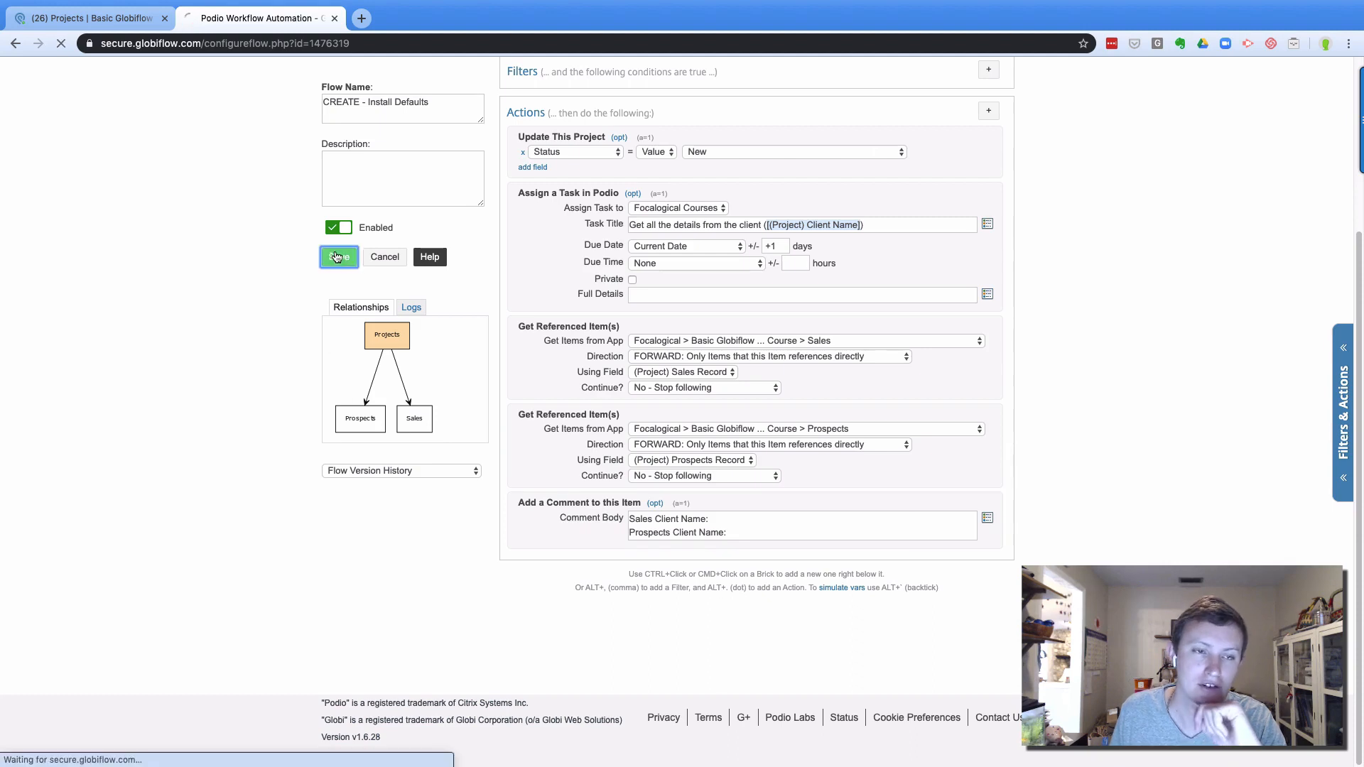
key(ctrl+shift+Tab)
Change the Prospects app's item name from 'Sales' to 'Prospects' in App settings and save
click(799, 115)
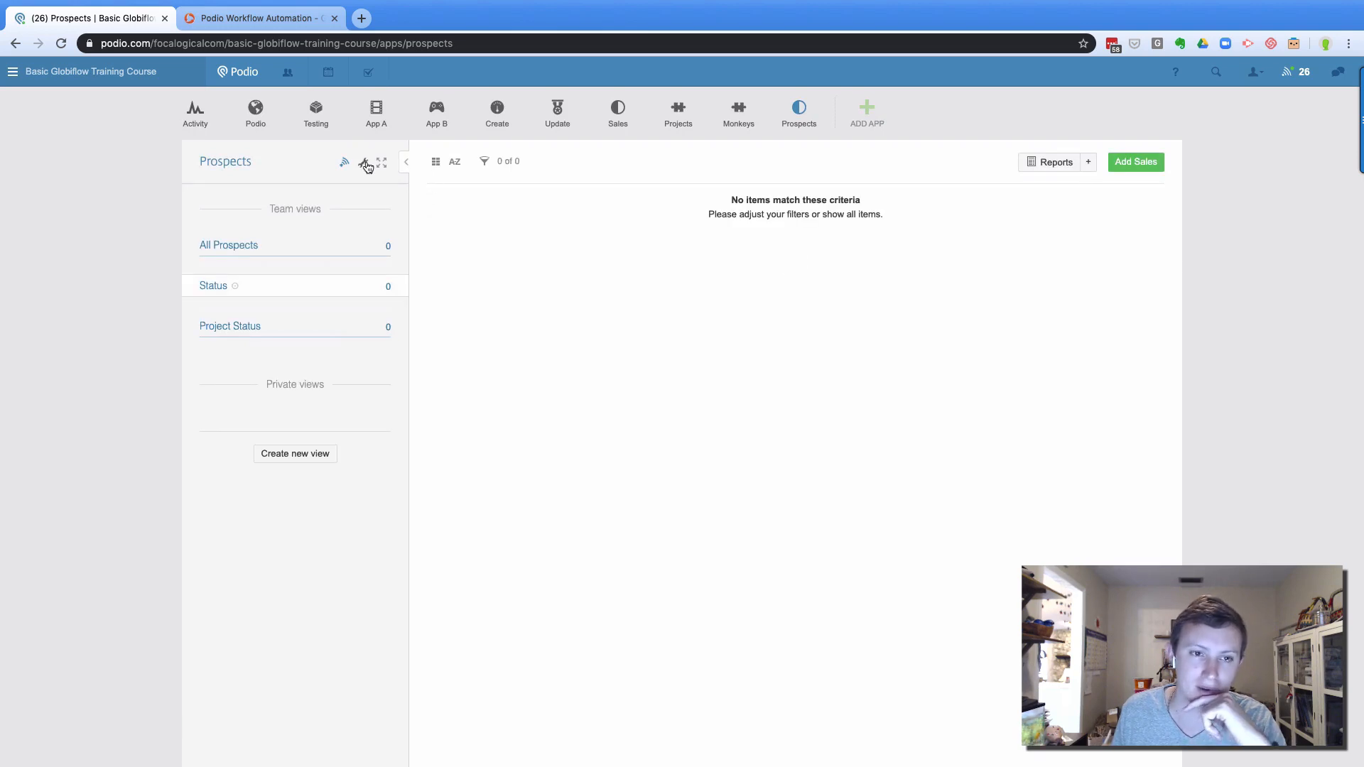
click(363, 171)
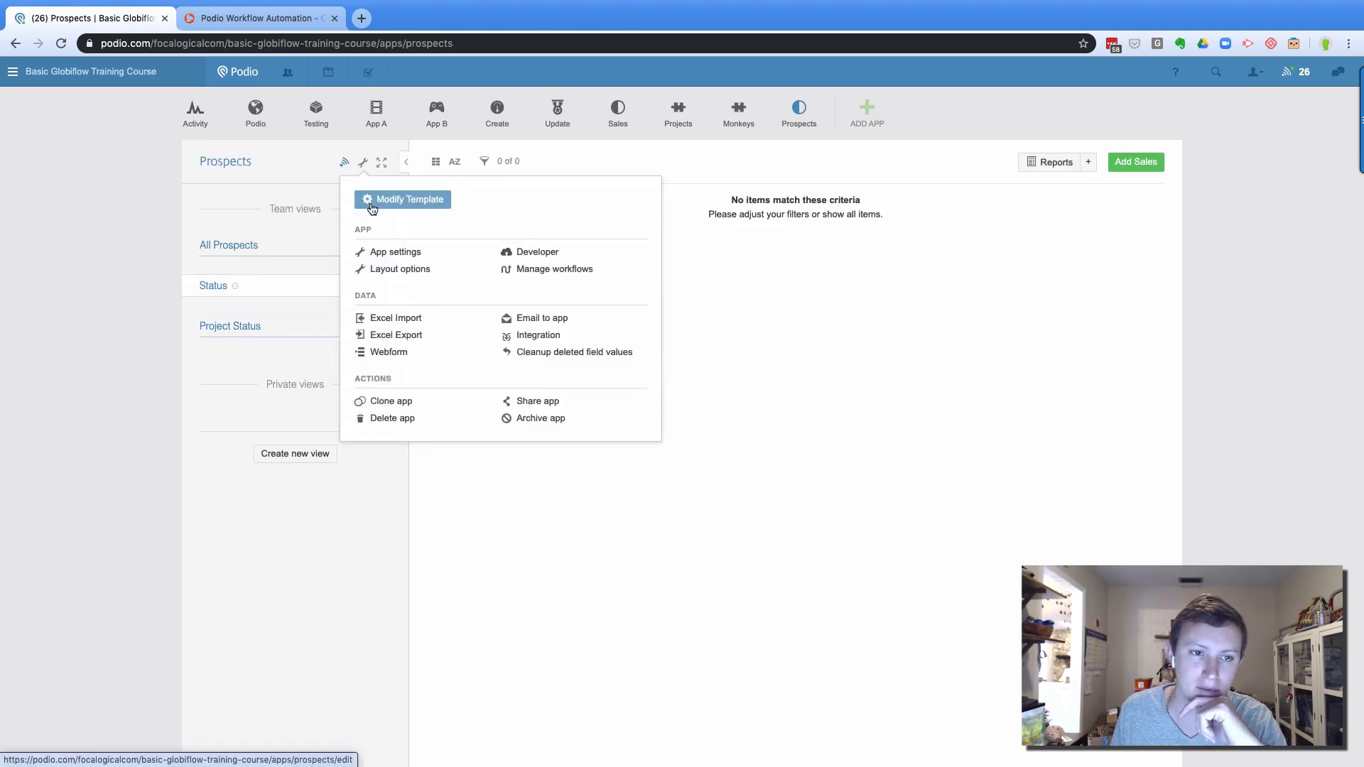
click(384, 251)
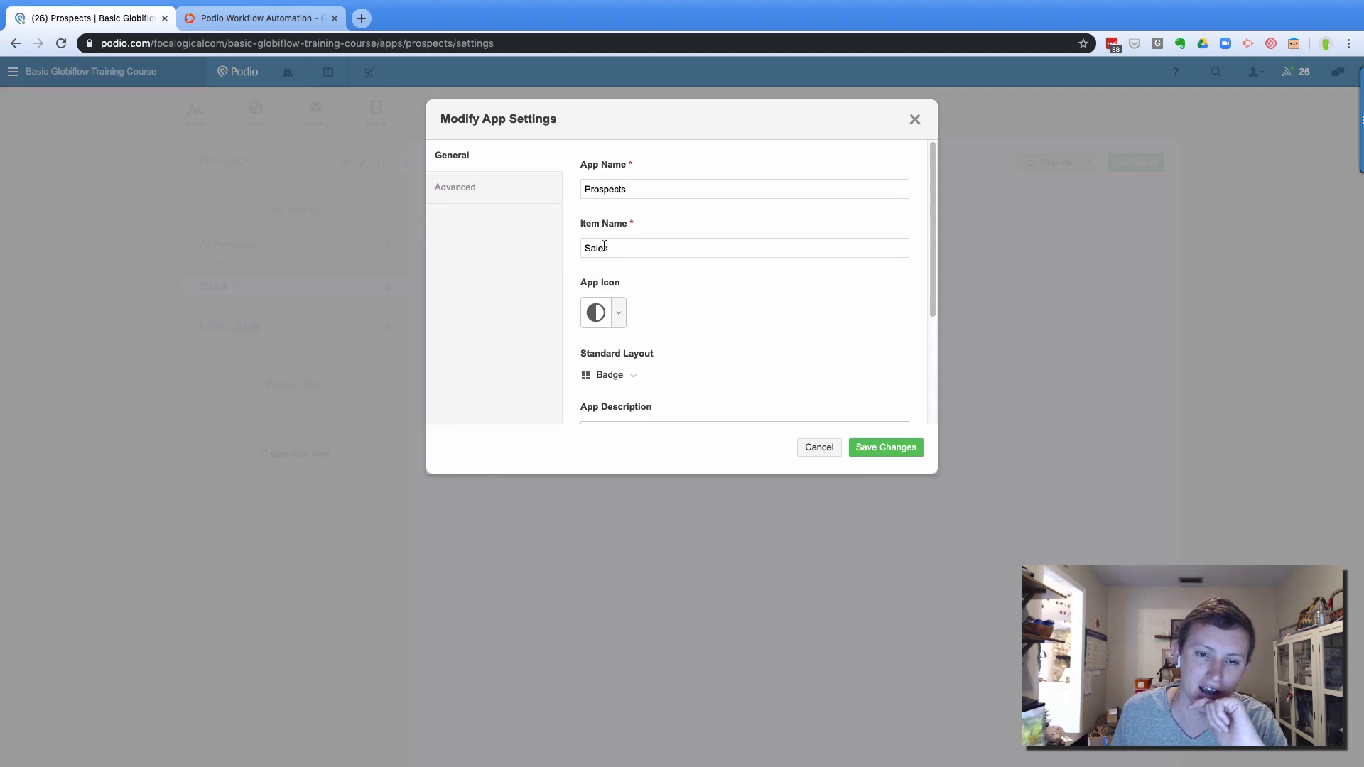
double_click(601, 248)
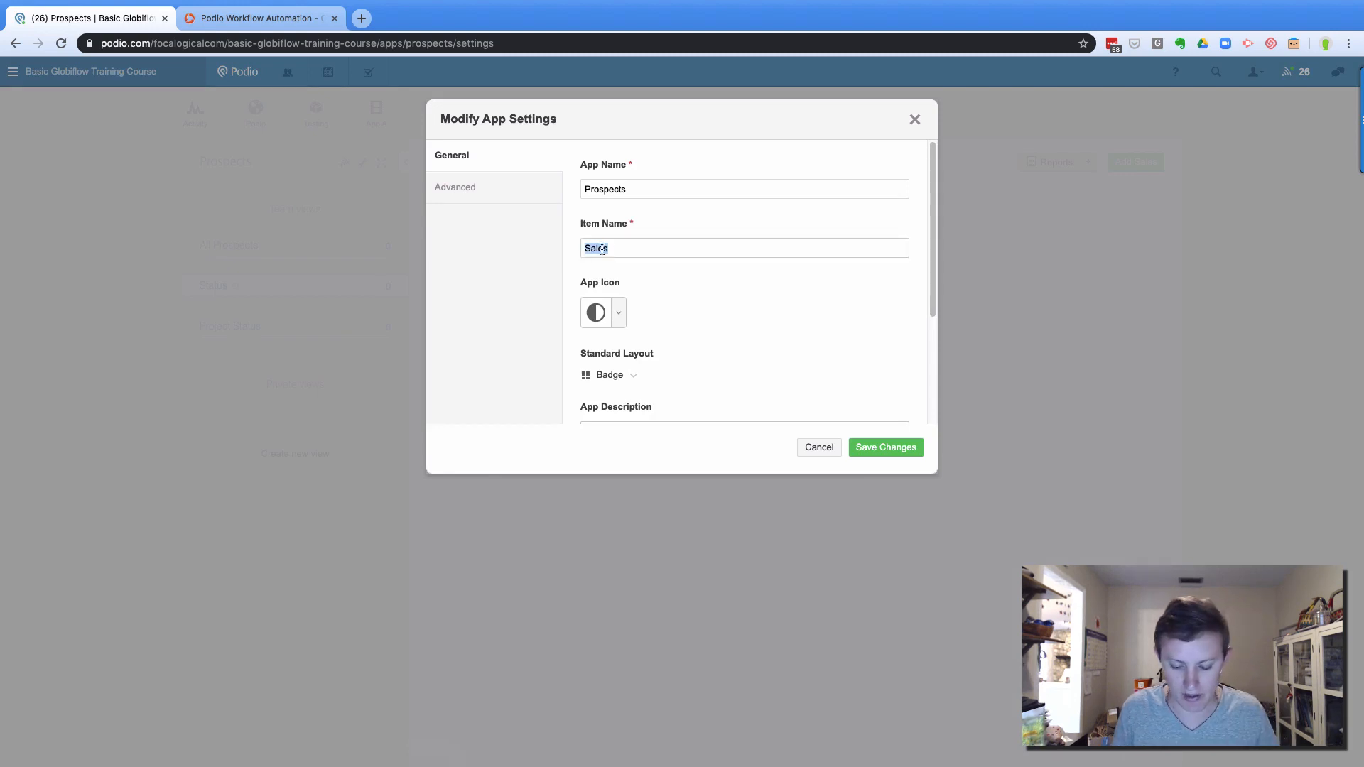
text(Prospects)
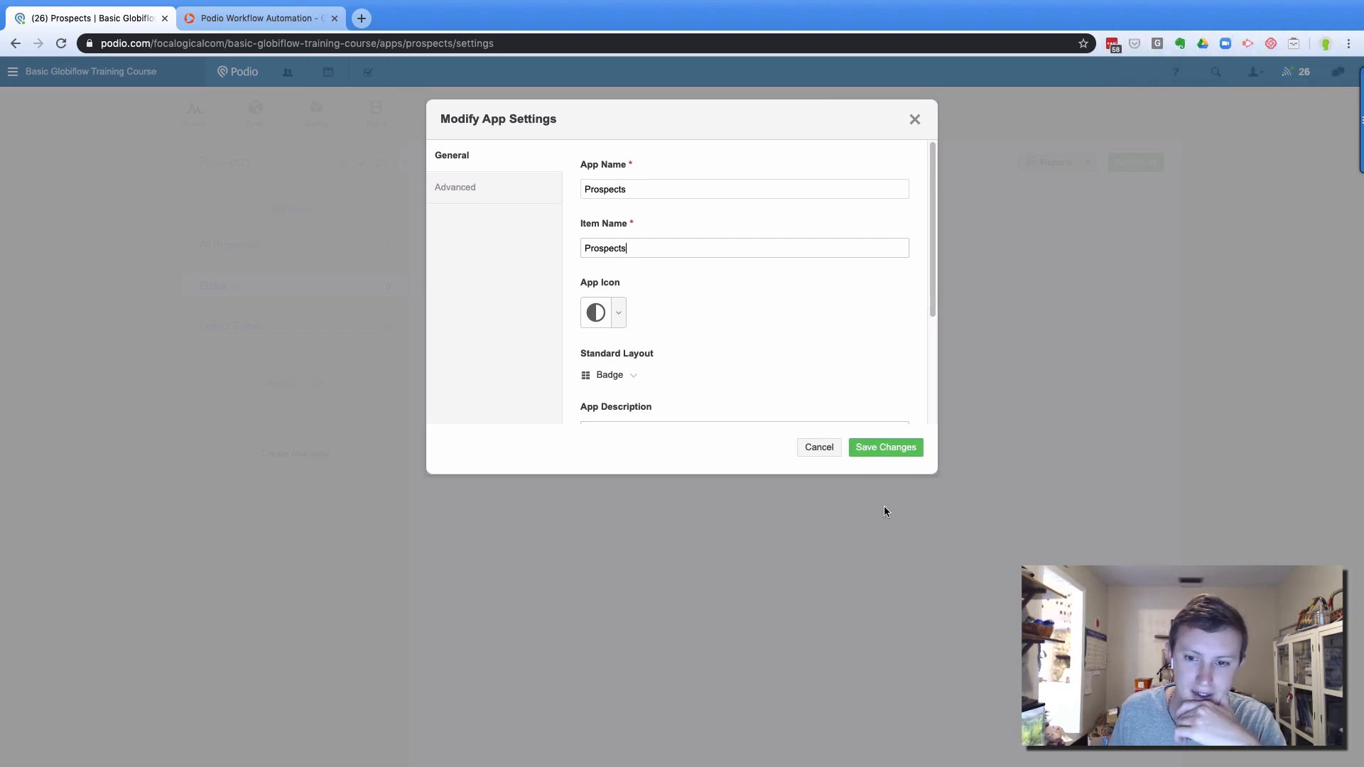
click(884, 449)
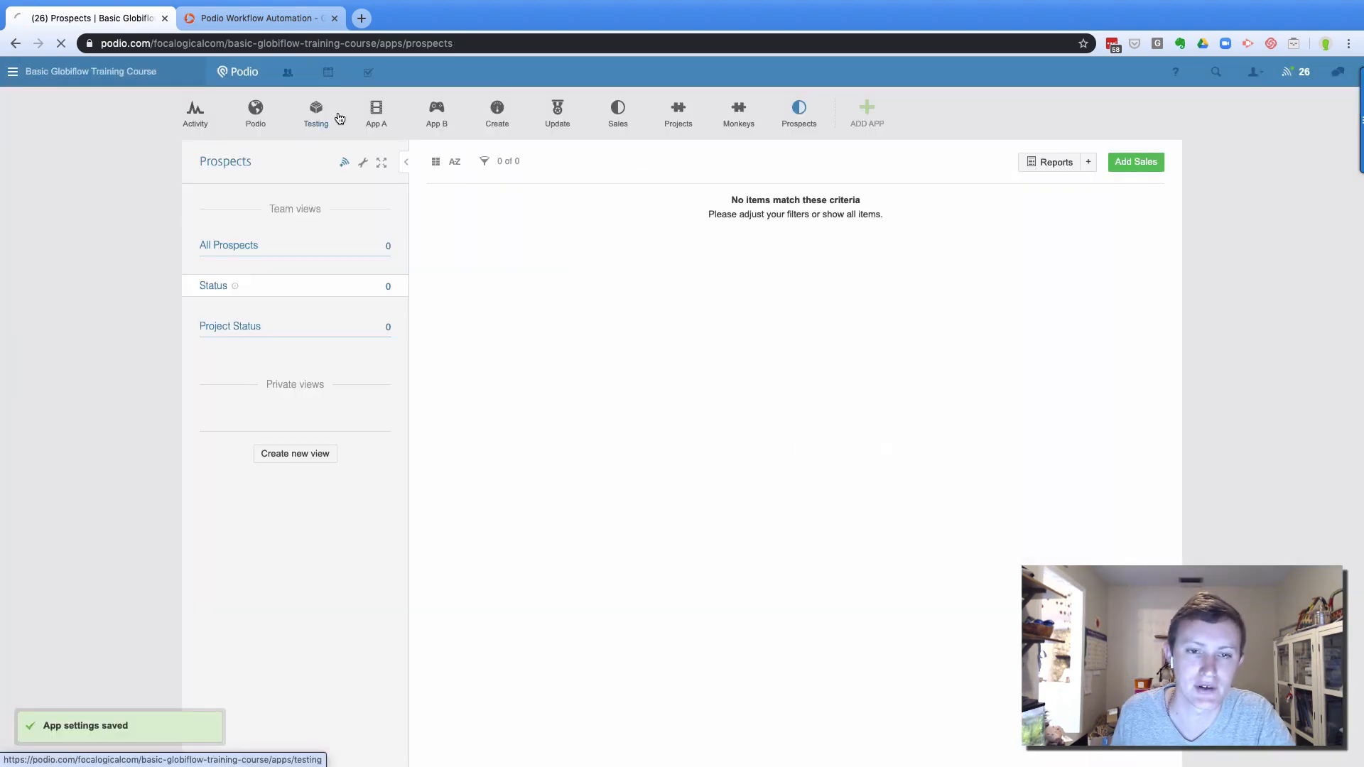
click(258, 17)
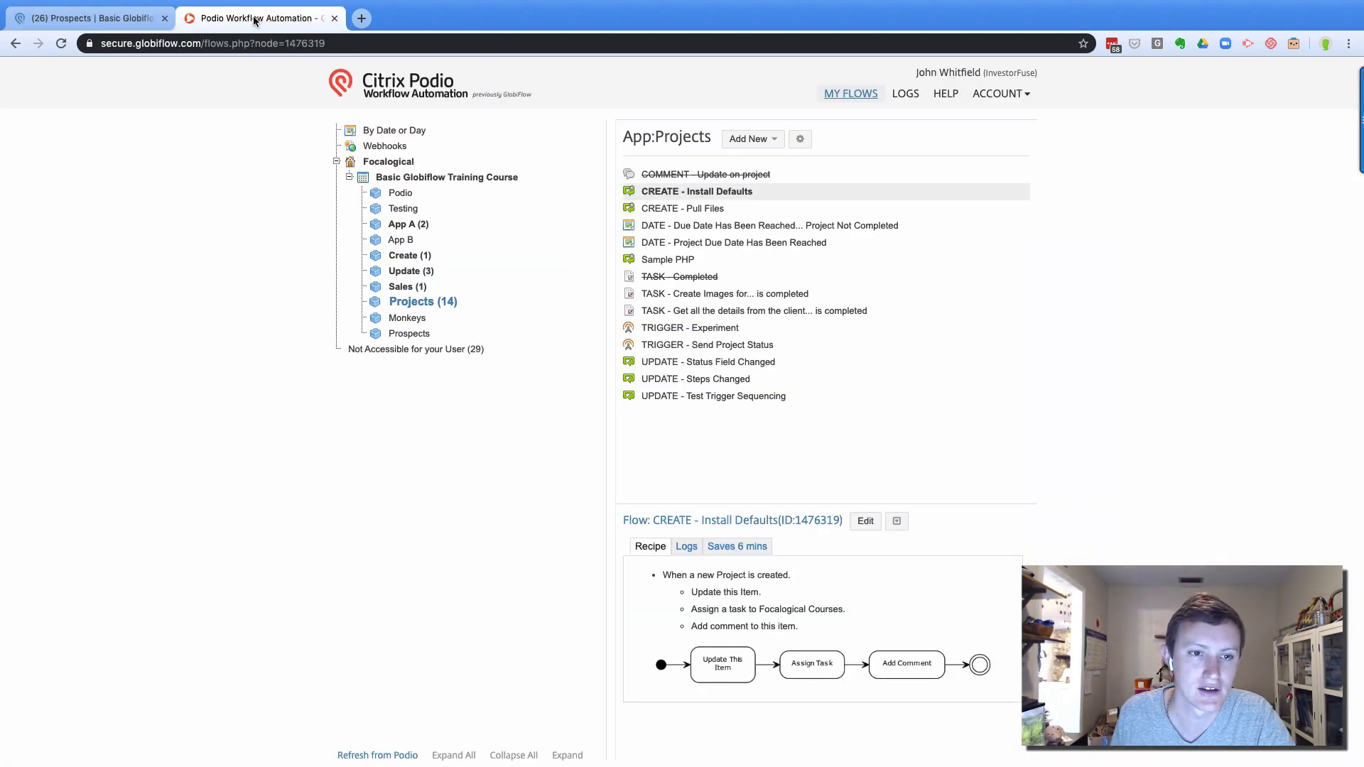
Refresh the workspace reference map and reopen CREATE - Install Defaults for editing
click(396, 179)
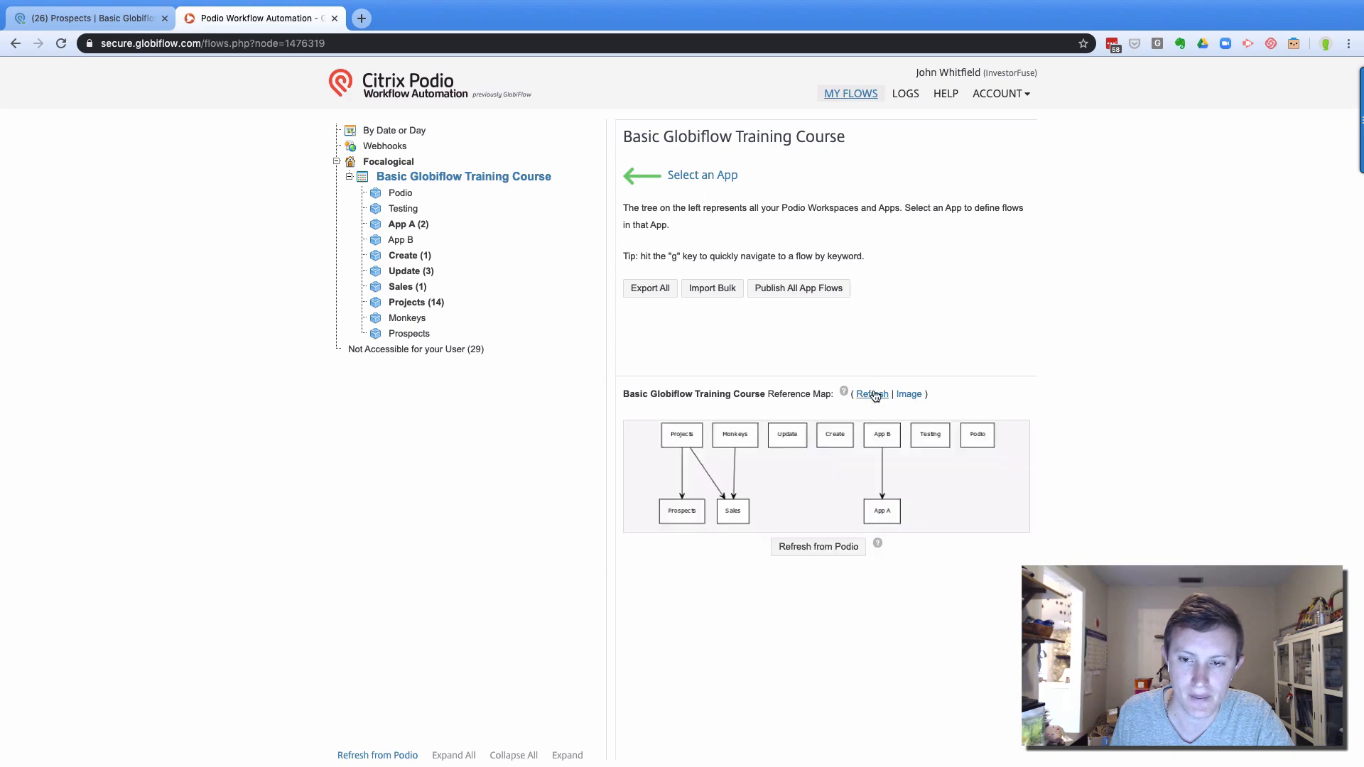
click(872, 392)
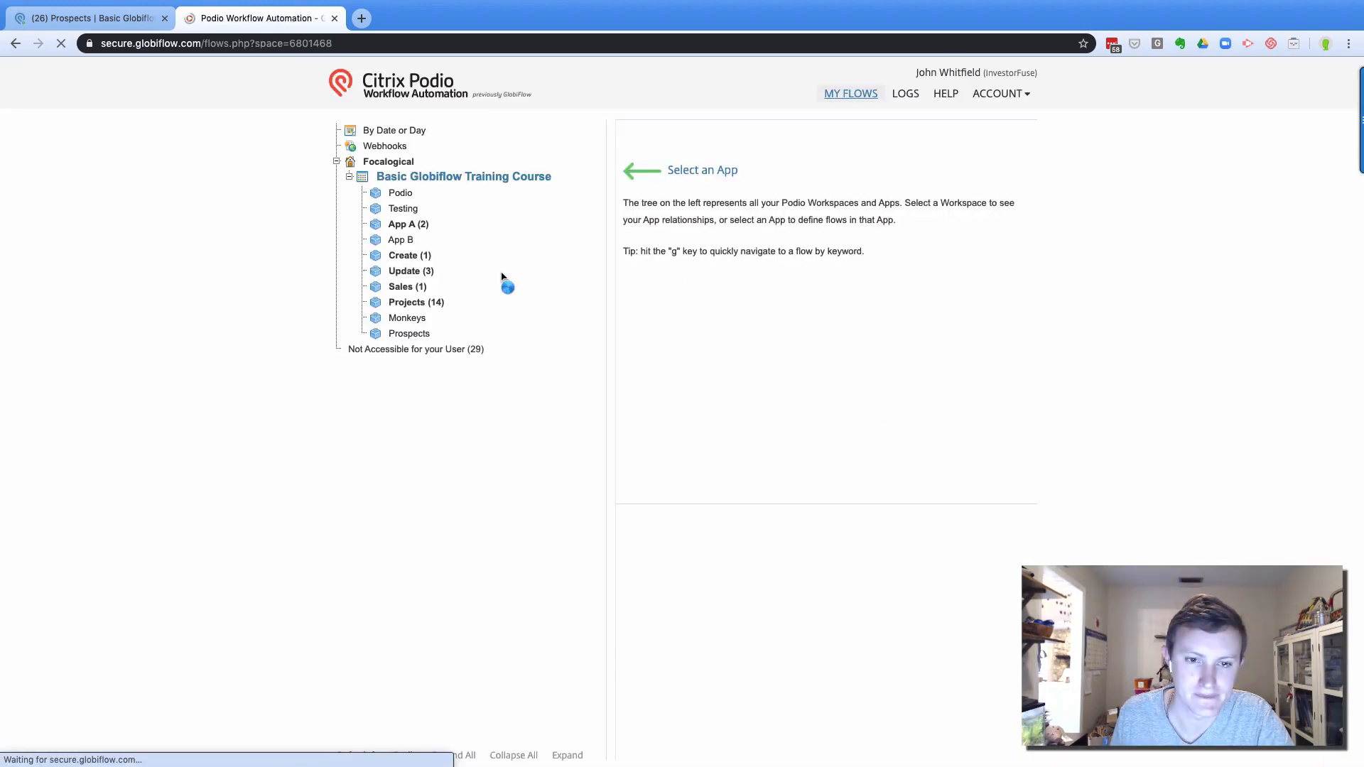
click(418, 302)
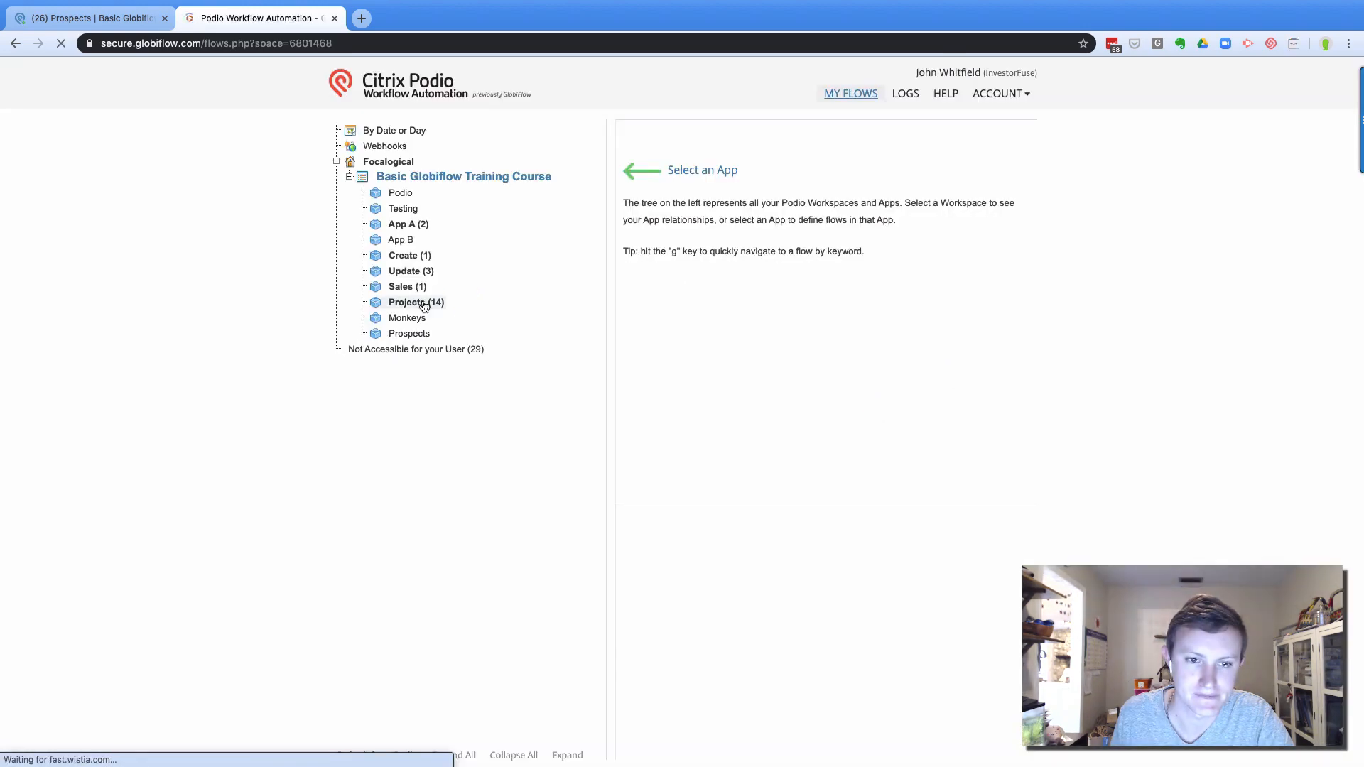
click(734, 192)
click(867, 521)
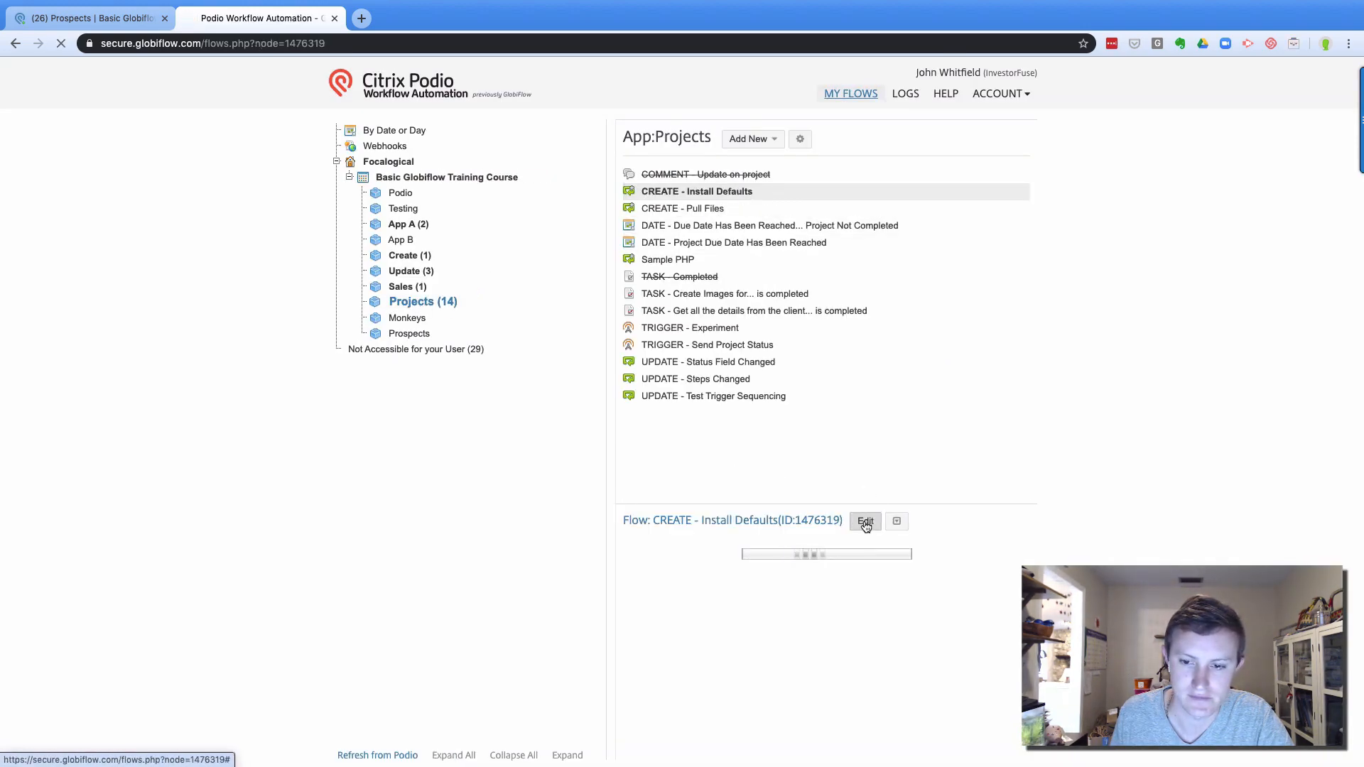
scroll(786, 353, down, 2)
scroll(786, 356, up, 1)
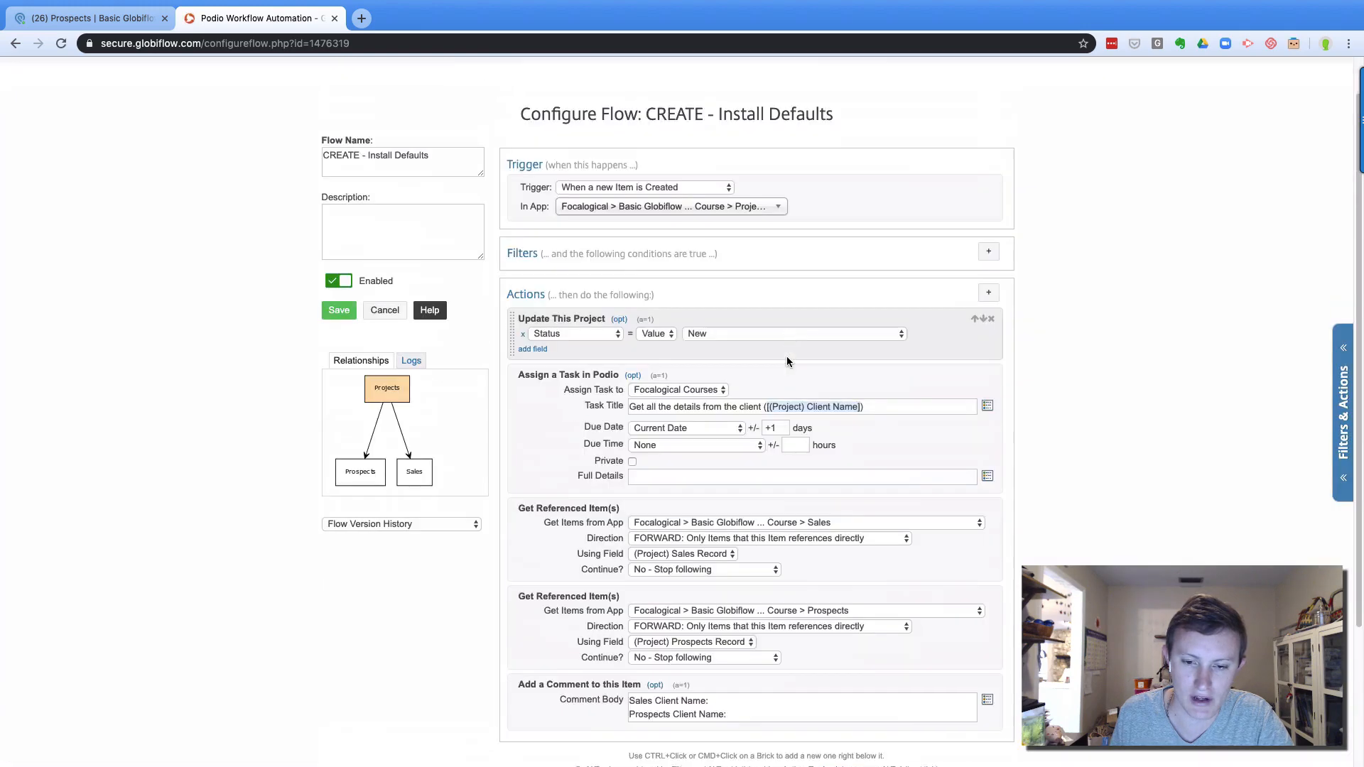
scroll(786, 358, down, 3)
Insert [(Ref Sales) Name] and [(Ref Prospects) Name] tokens into the comment lines and save
click(732, 516)
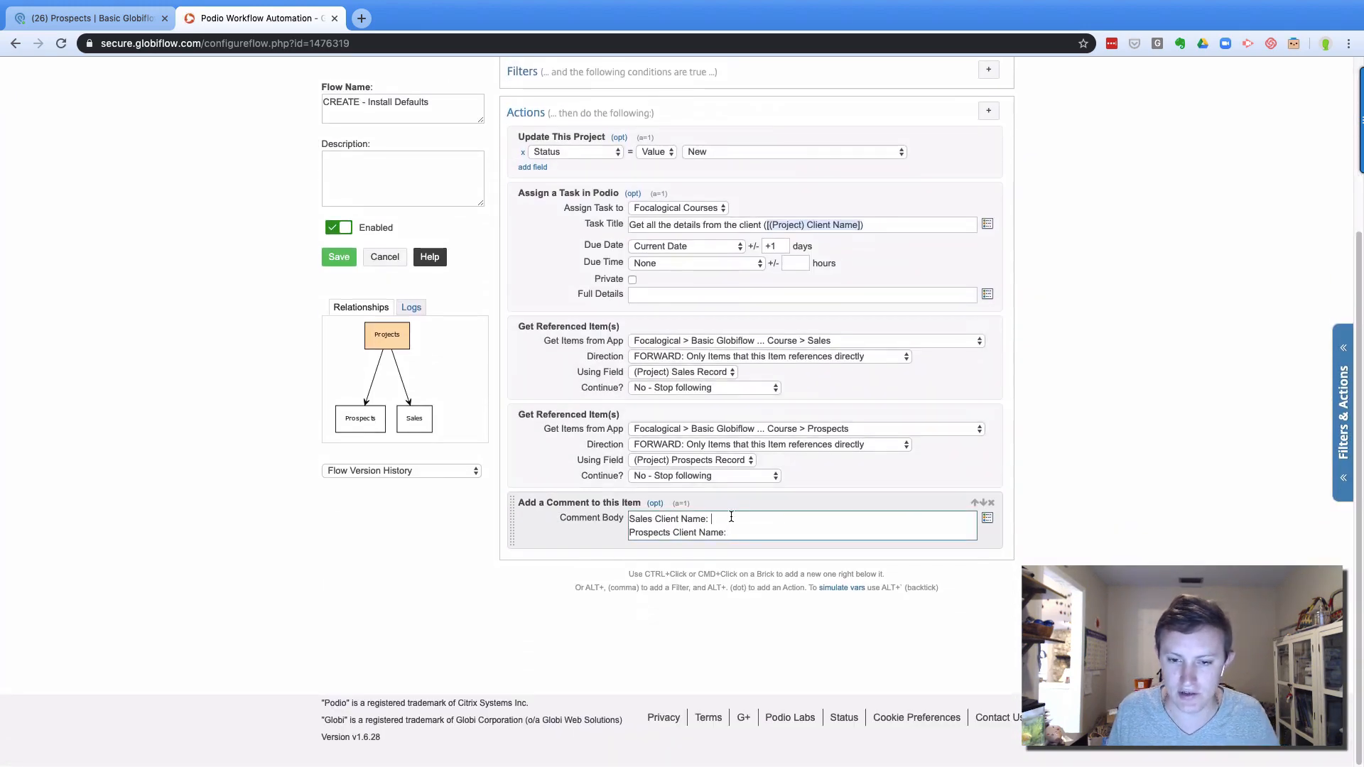
click(988, 518)
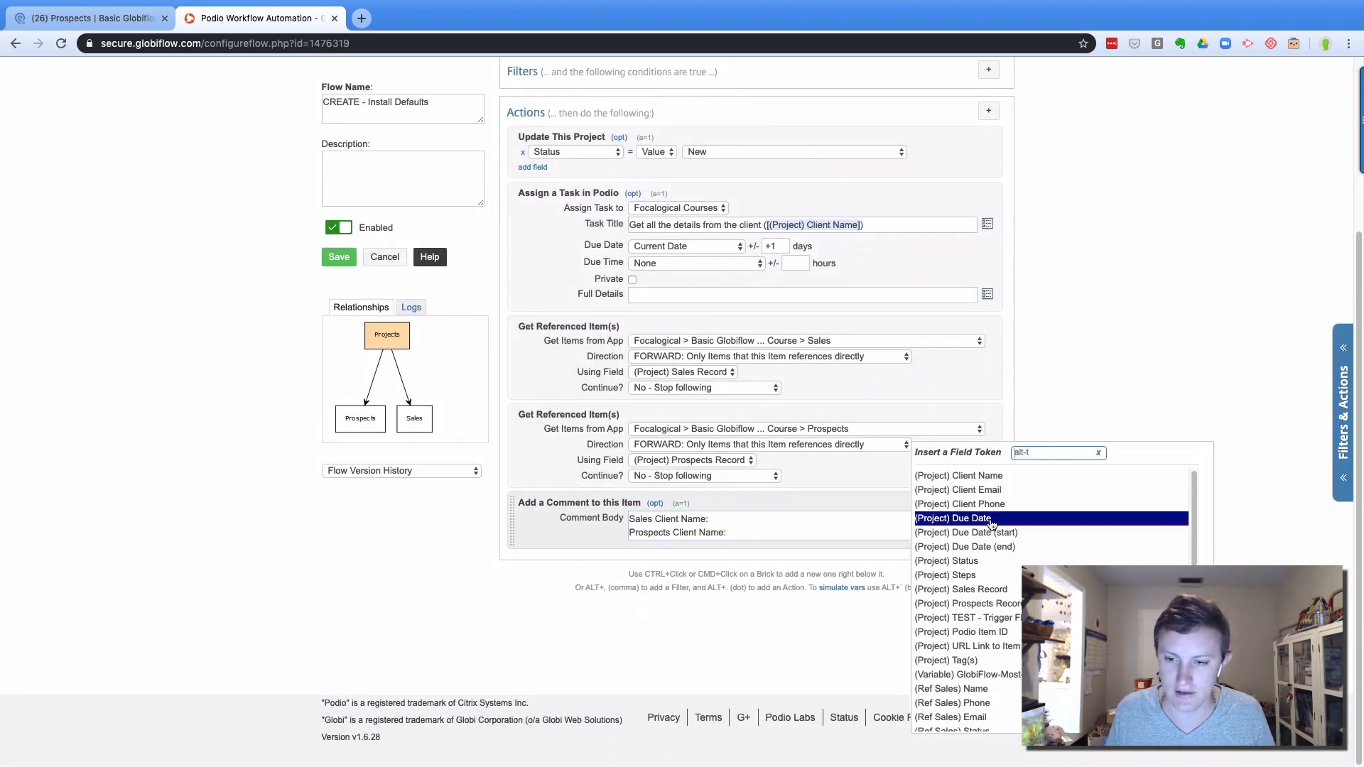
scroll(1013, 520, down, 5)
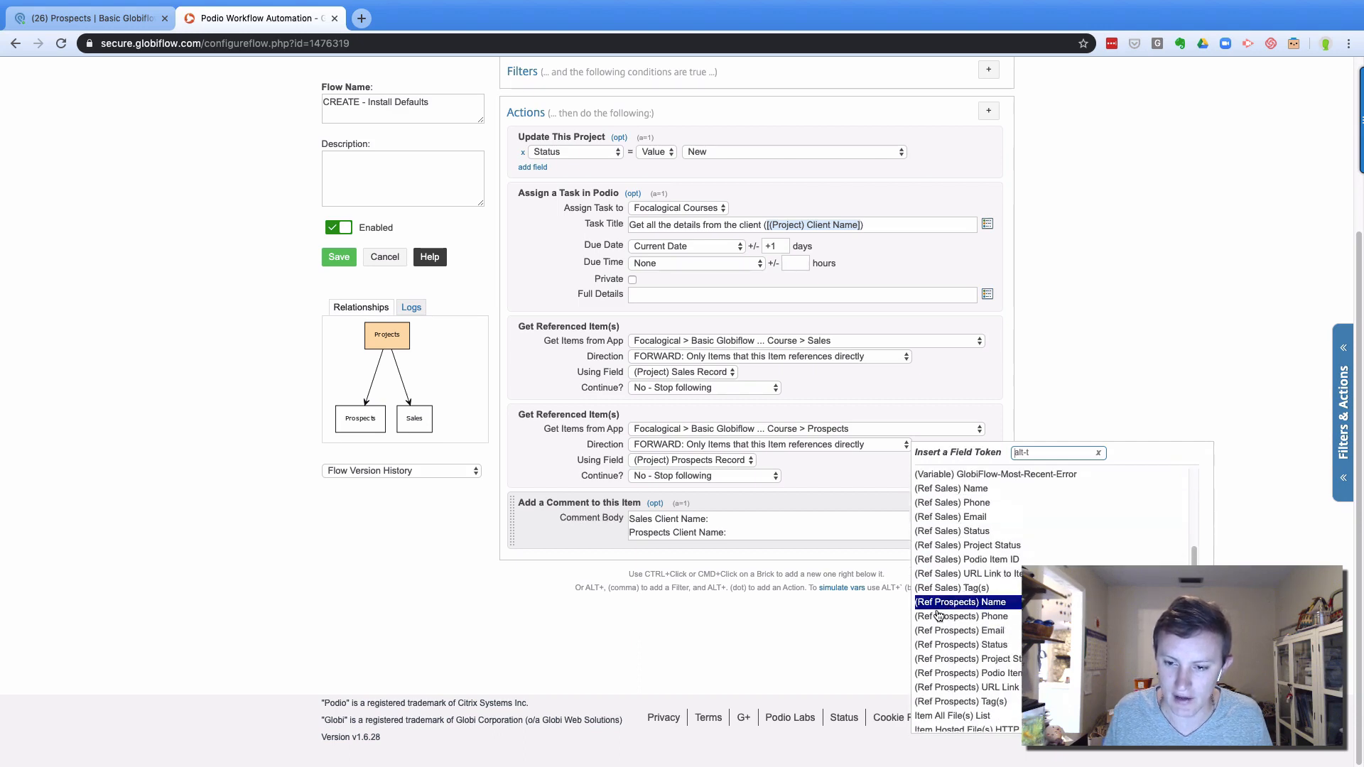
click(952, 489)
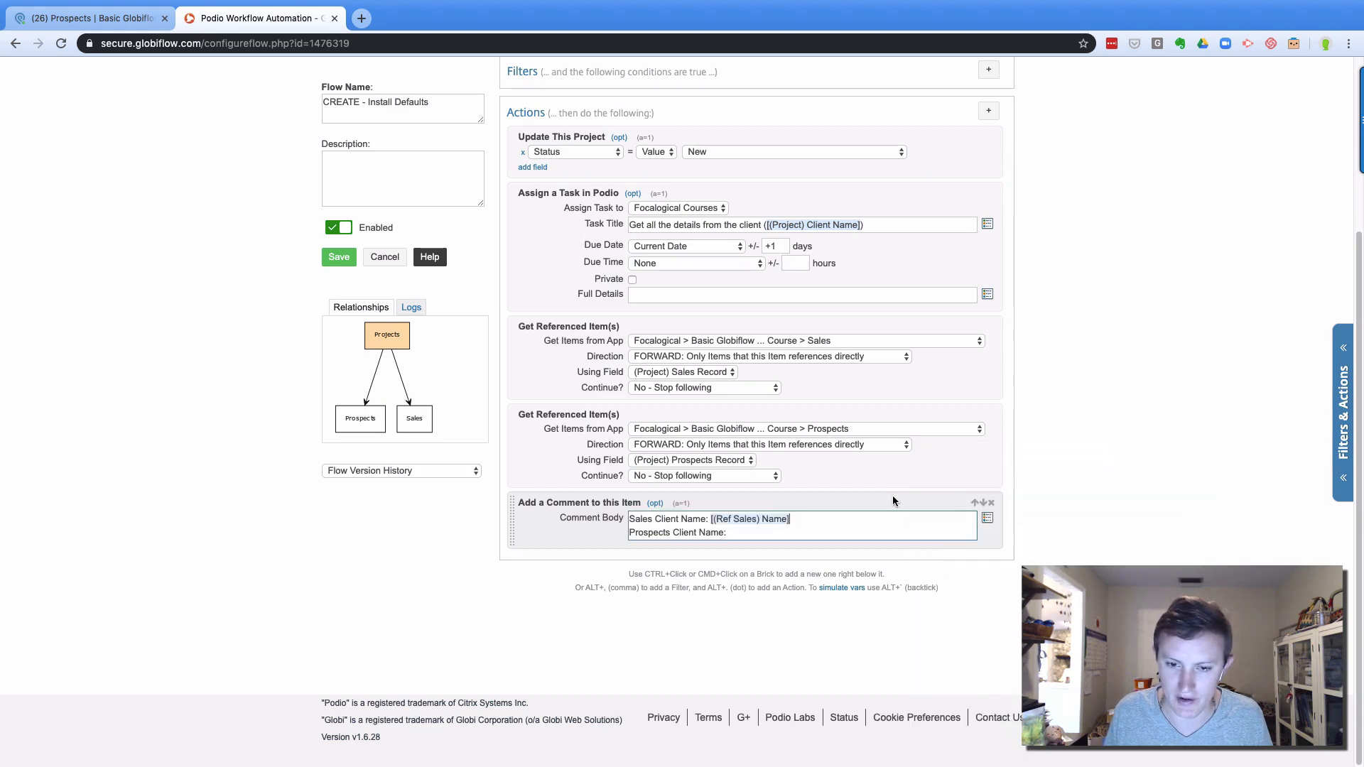
click(988, 518)
scroll(995, 611, up, 5)
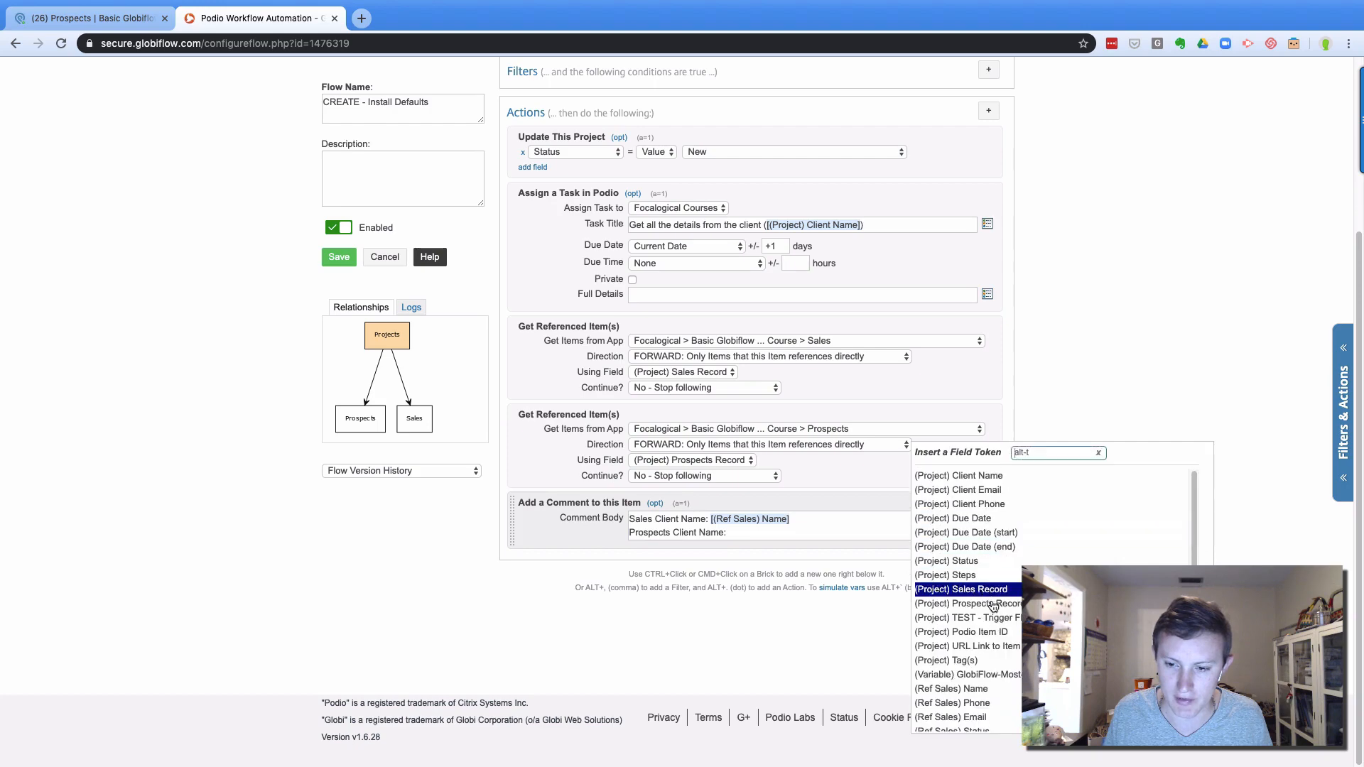
scroll(989, 625, down, 5)
click(963, 611)
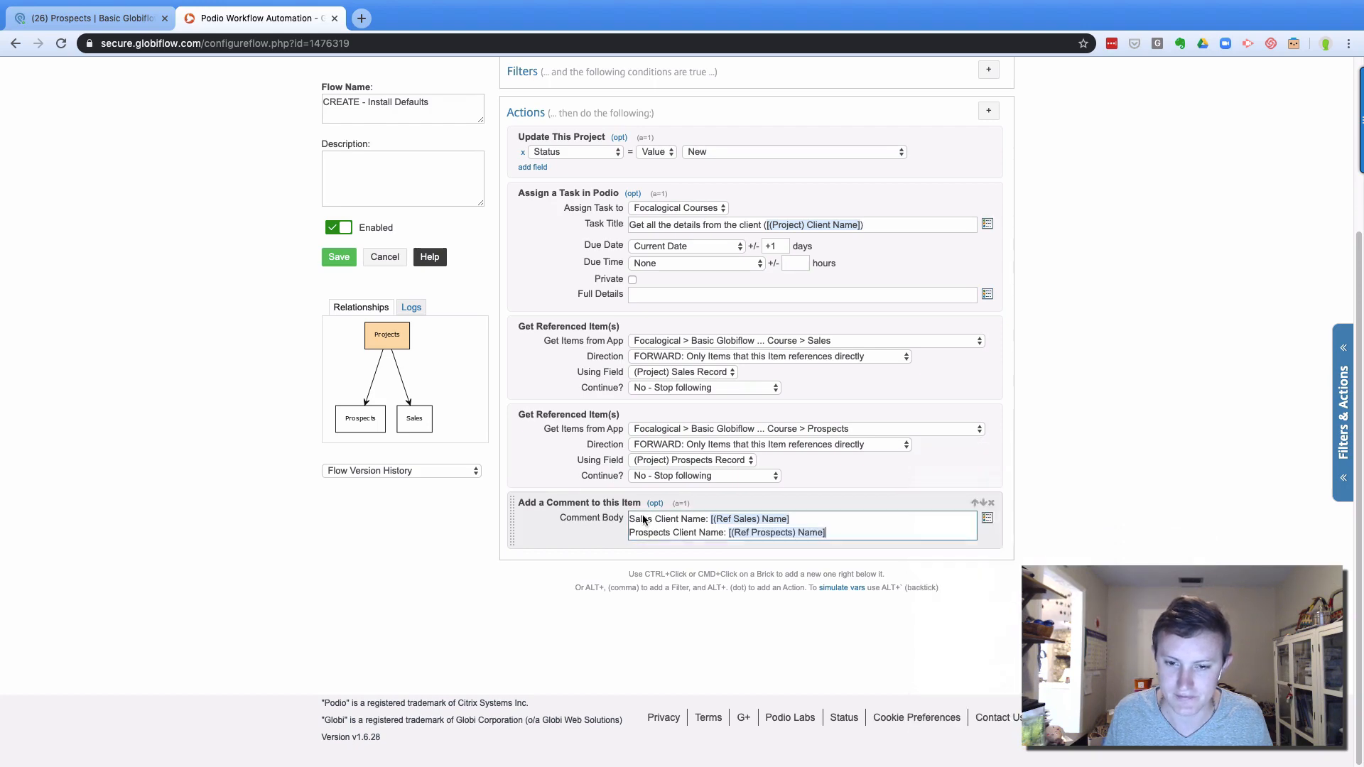
click(339, 257)
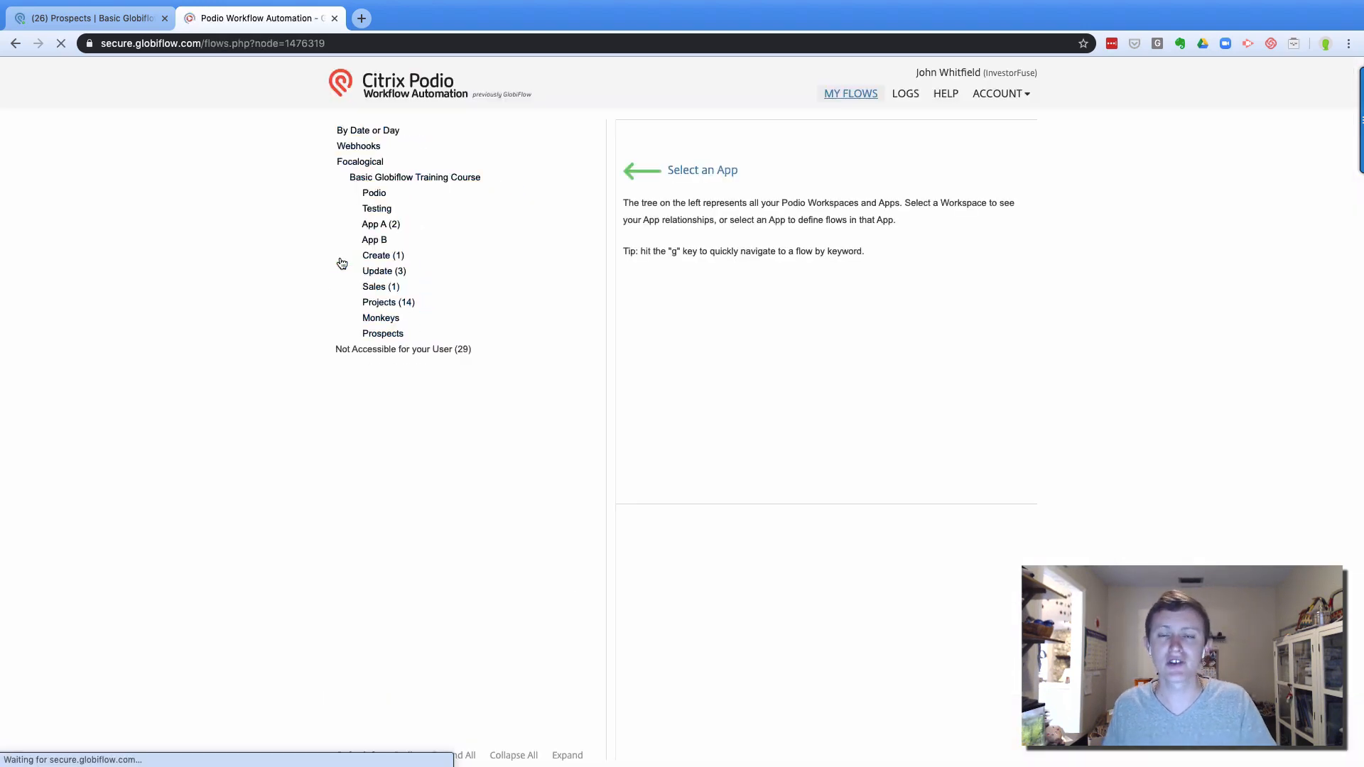